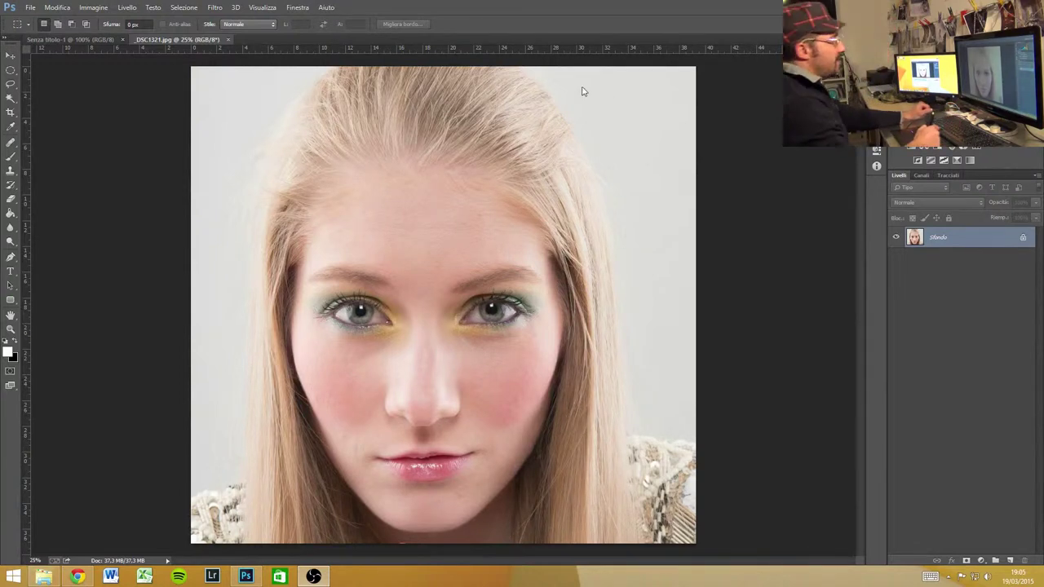
Zoom in on the eyes, unlock the Sfondo background as Livello 0, and add an empty Livello 1
left_click(478, 320)
key("z")
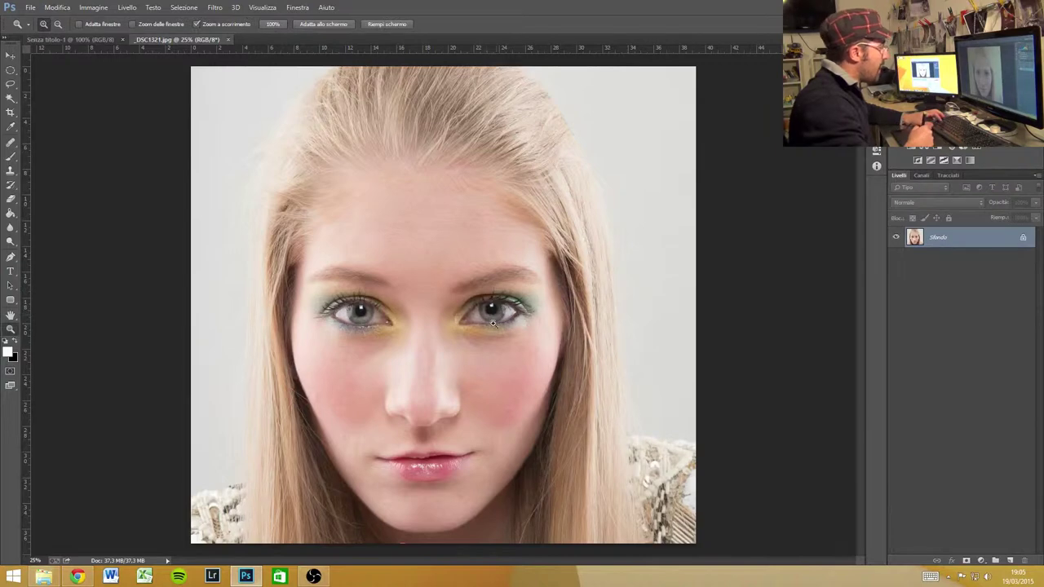
left_click(462, 318)
mouse_move(397, 316)
left_mouse_down()
mouse_move(455, 264)
mouse_move(456, 247)
left_mouse_up()
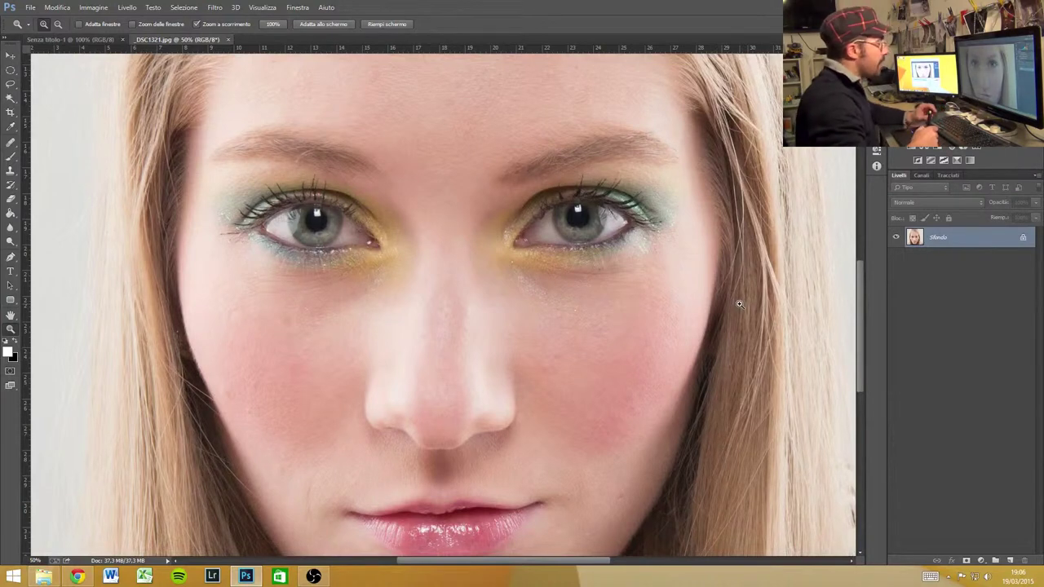
double_click(982, 239)
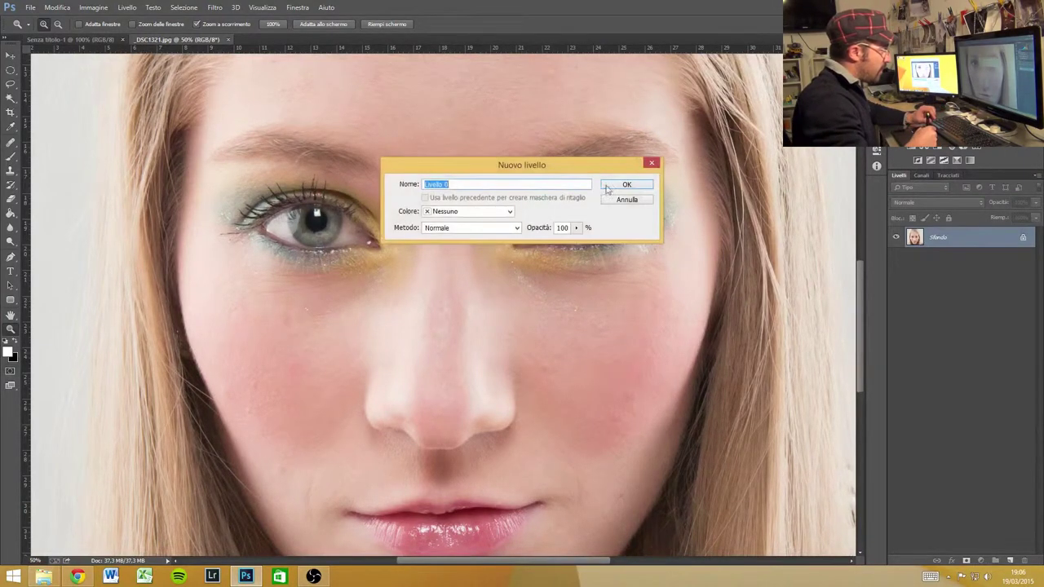
left_click(621, 185)
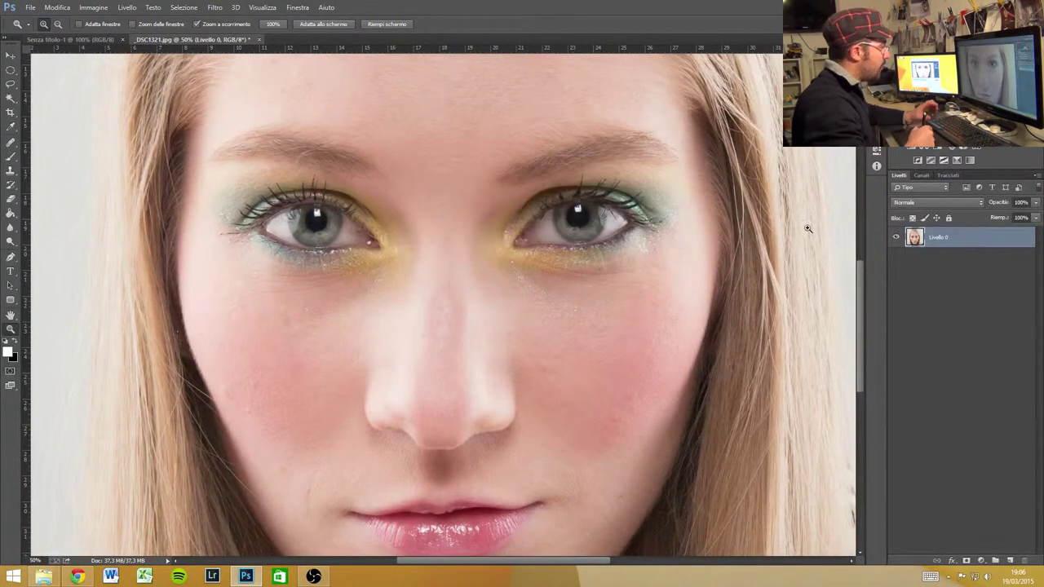
left_click(1010, 561)
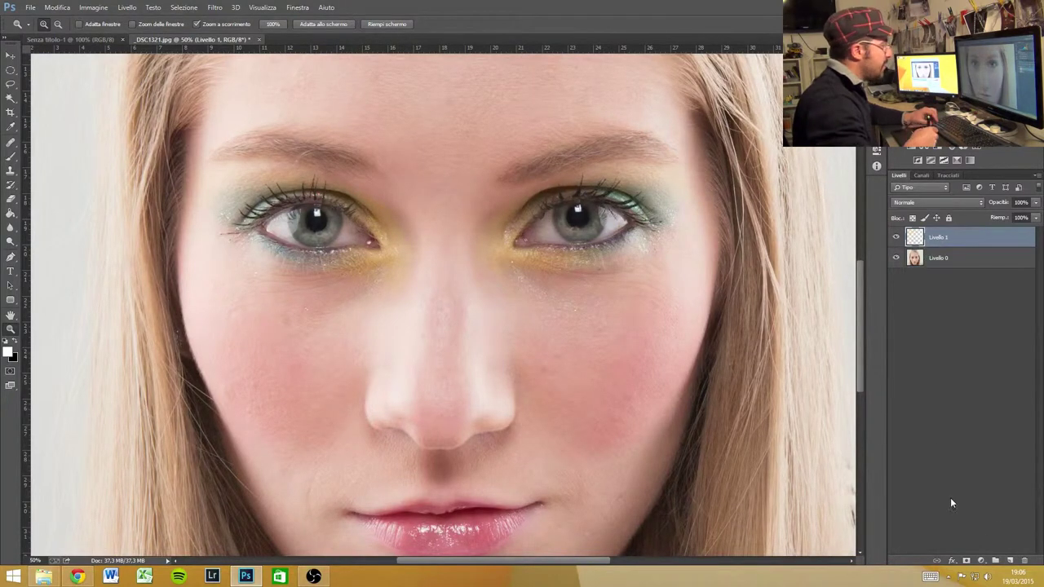
Pick the Brush tool, shrink it to a small soft tip, and make black the foreground colour
key("b")
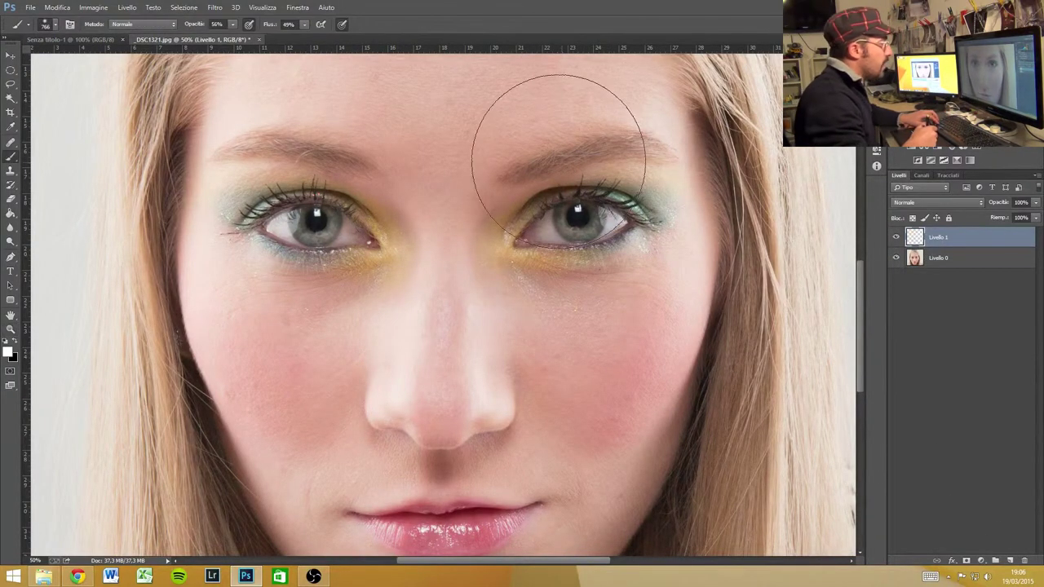
left_click_drag(486, 173, 446, 163)
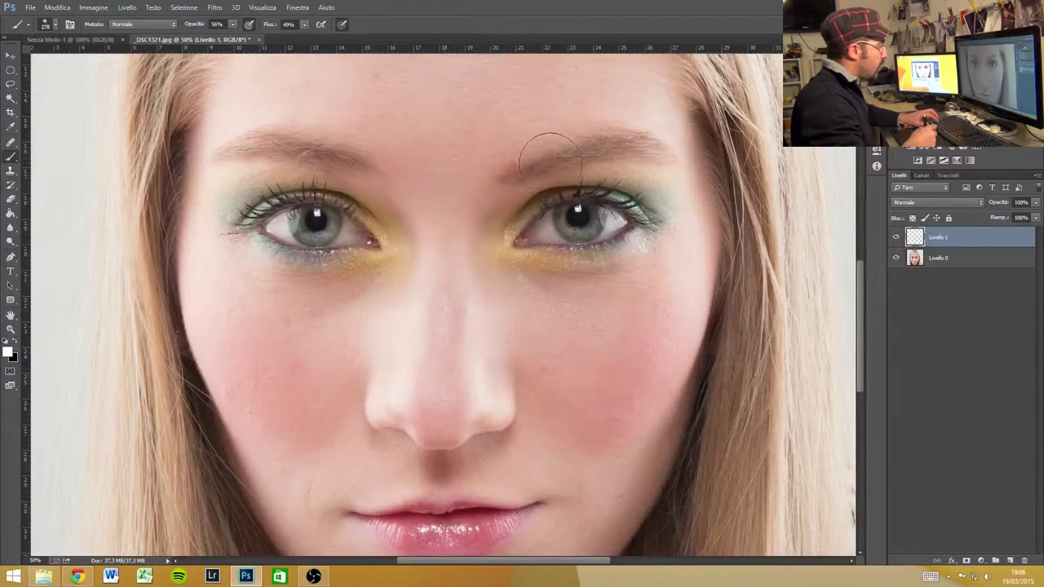
left_click_drag(601, 152, 553, 154)
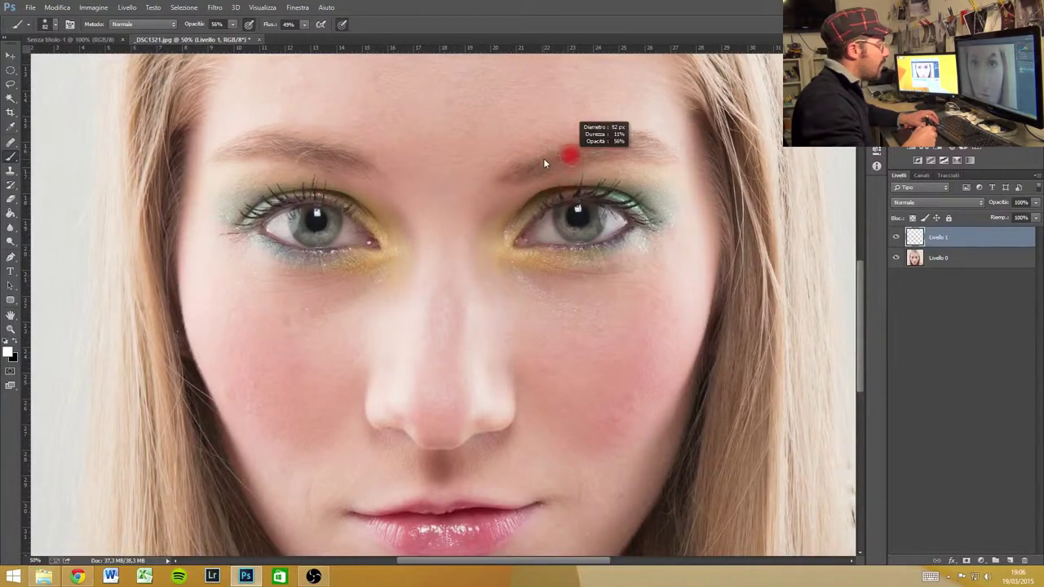
scroll(541, 191, "up", 3)
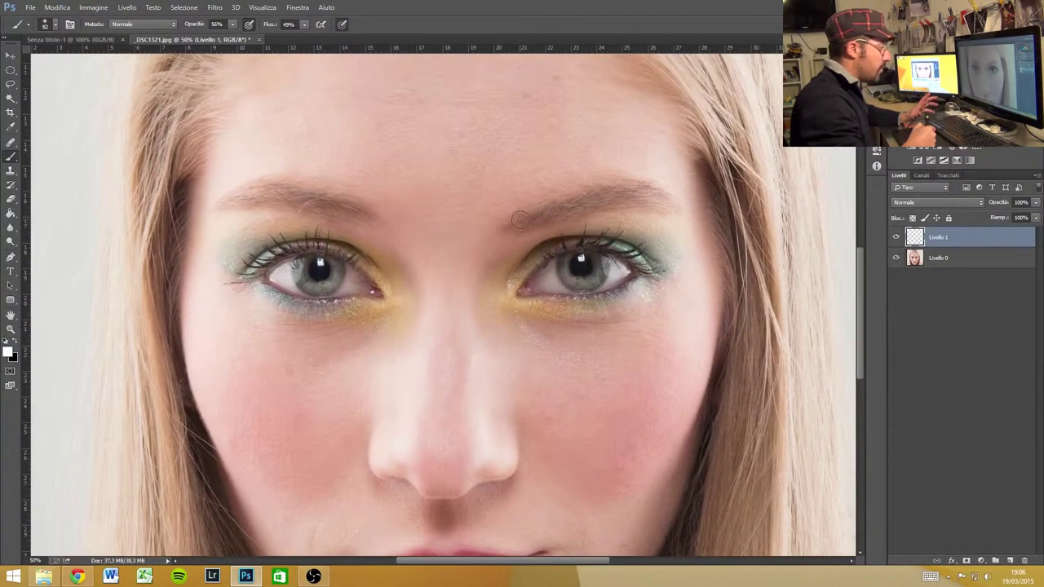
right_click(613, 235)
left_click(613, 205)
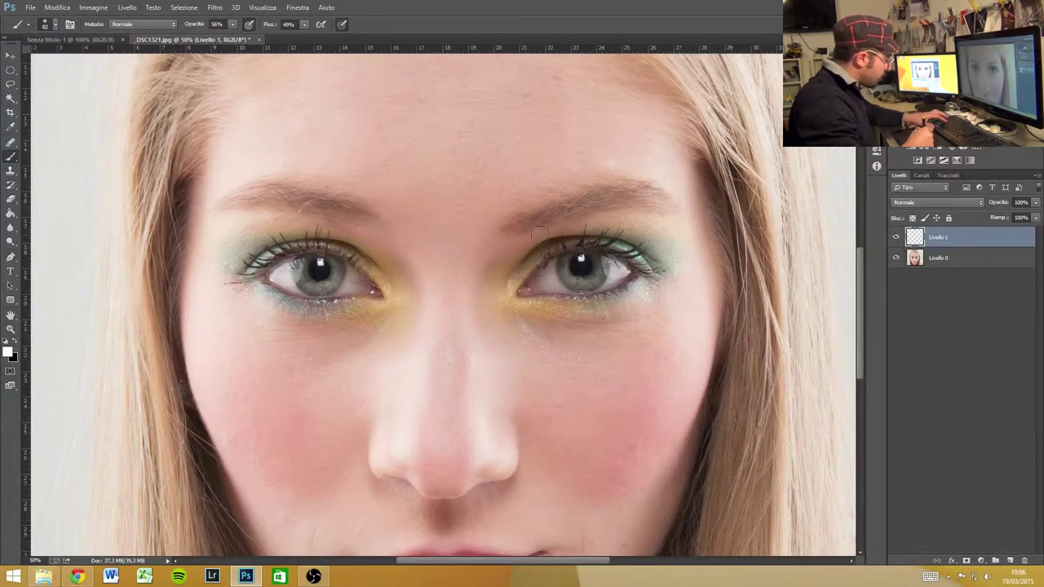
key("x")
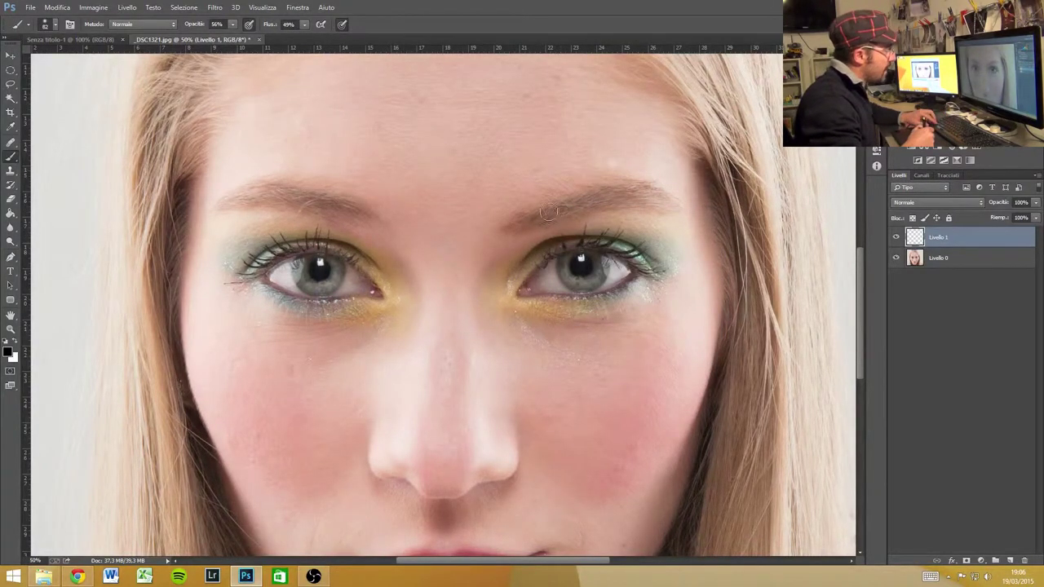
left_click_drag(568, 211, 554, 222)
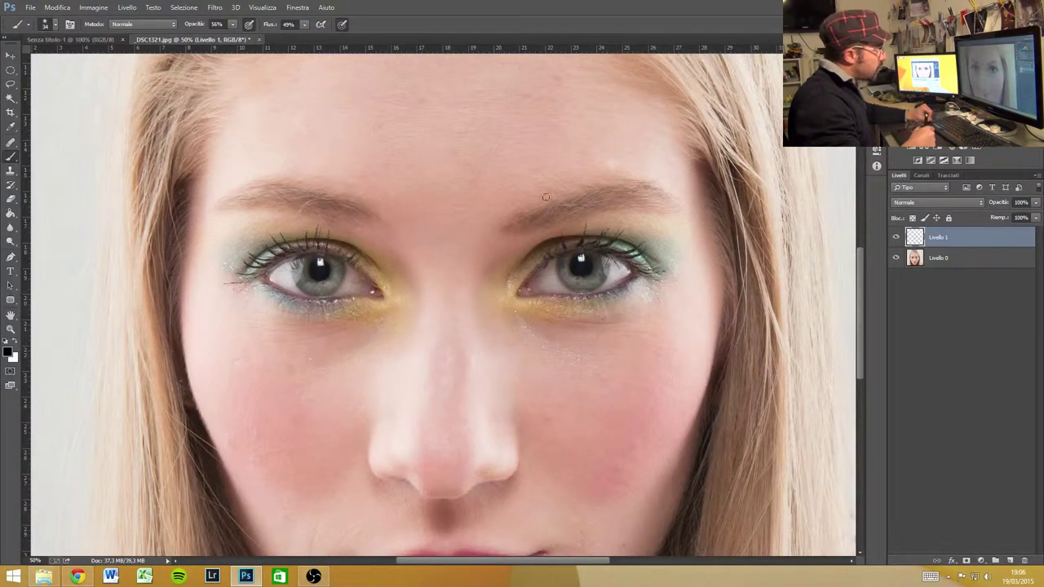
Draw a downward arrow at the right eyebrow and a line along the right eye's upper crease
left_click_drag(530, 127, 566, 202)
left_click_drag(561, 158, 569, 197)
left_click_drag(528, 259, 629, 227)
left_click_drag(522, 246, 661, 233)
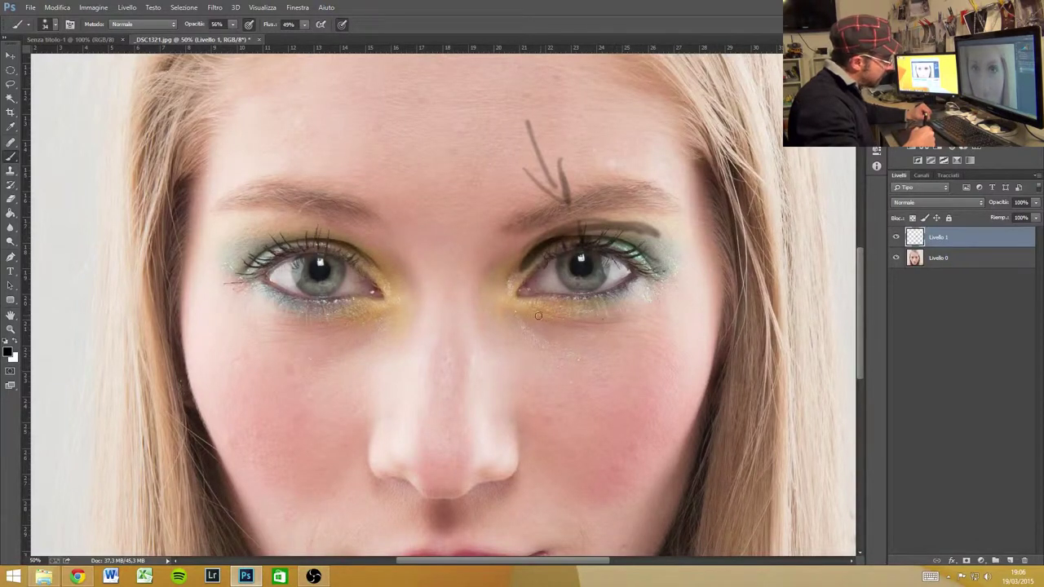
Add an arc and upward arrow under the right eye, then delete the Livello 1 sketch layer
left_click_drag(540, 314, 661, 290)
mouse_move(613, 346)
left_mouse_down()
mouse_move(628, 380)
mouse_move(633, 349)
left_mouse_up()
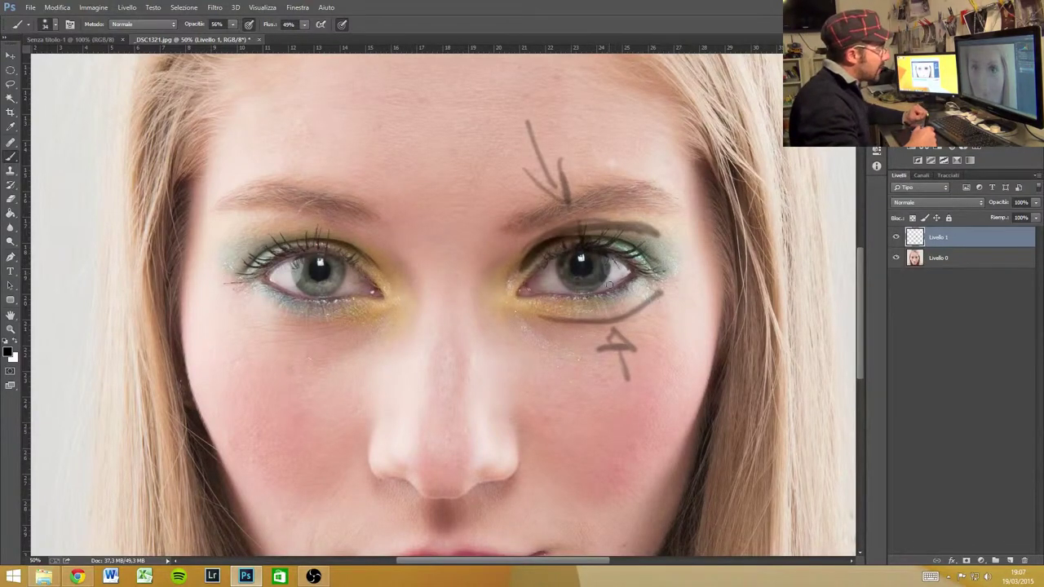
left_click_drag(965, 238, 1025, 561)
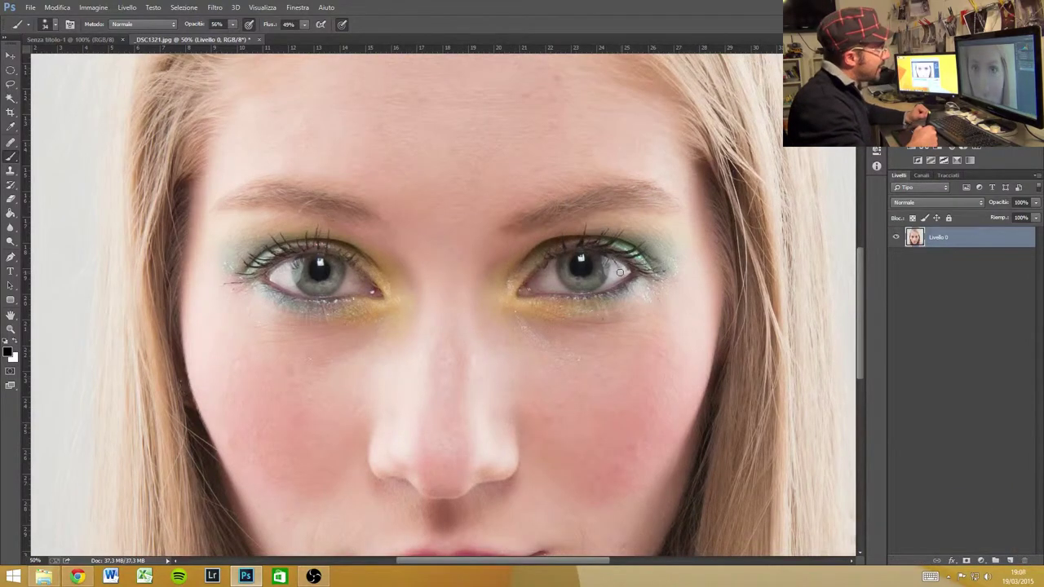
Zoom to 200% on the right eye, return to 66.7% showing both eyes, then add an empty Livello 1
key("z")
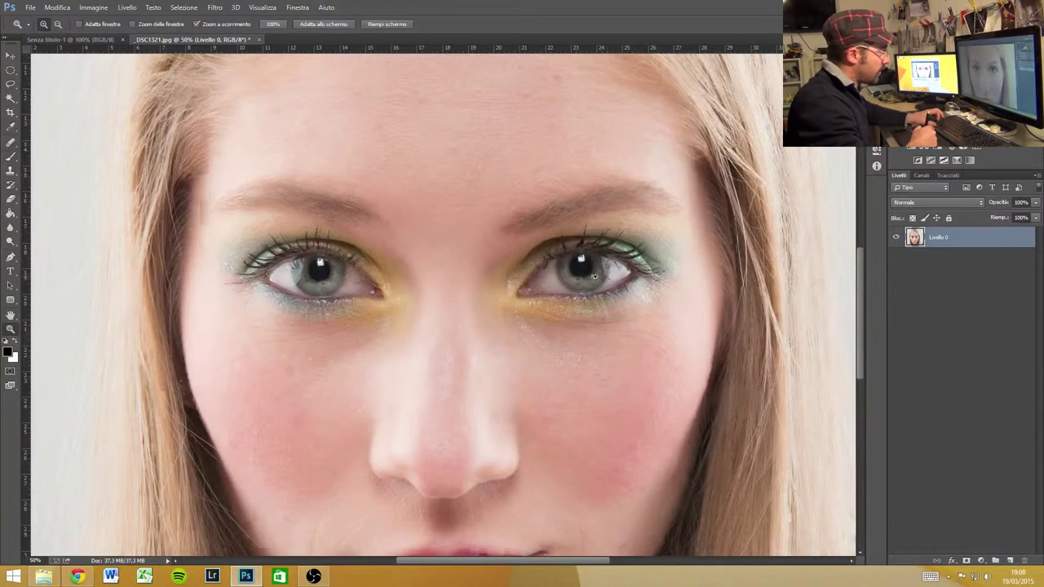
left_click(605, 279)
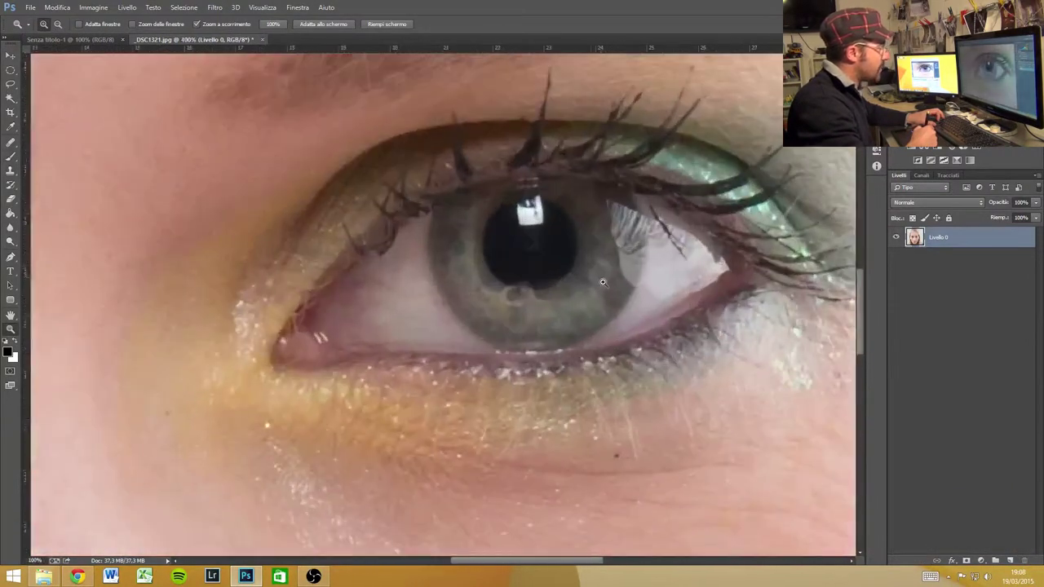
left_click(602, 283)
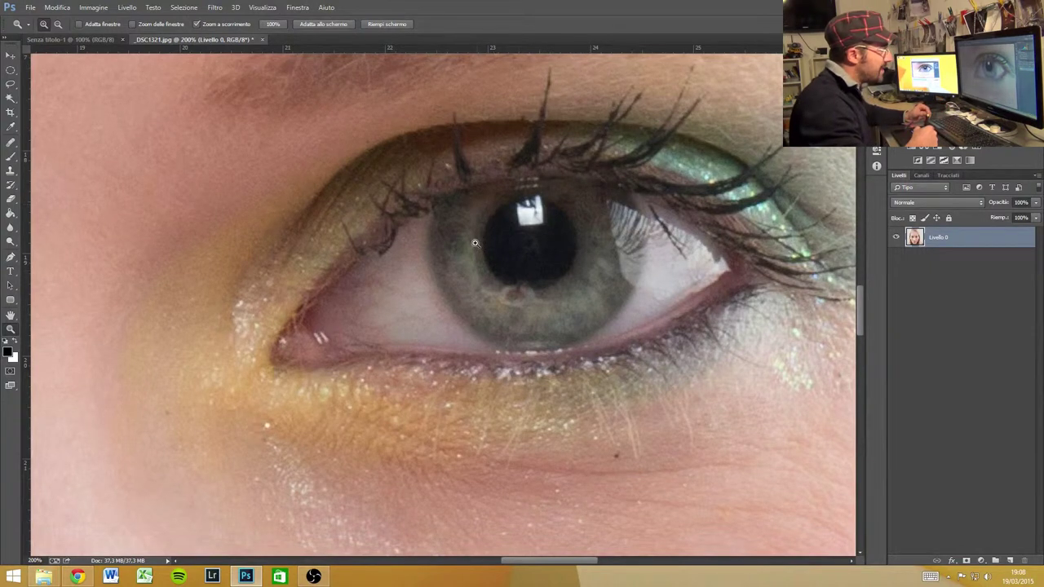
left_click(529, 298, "alt")
left_click(529, 297, "alt")
left_click_drag(391, 317, 461, 291)
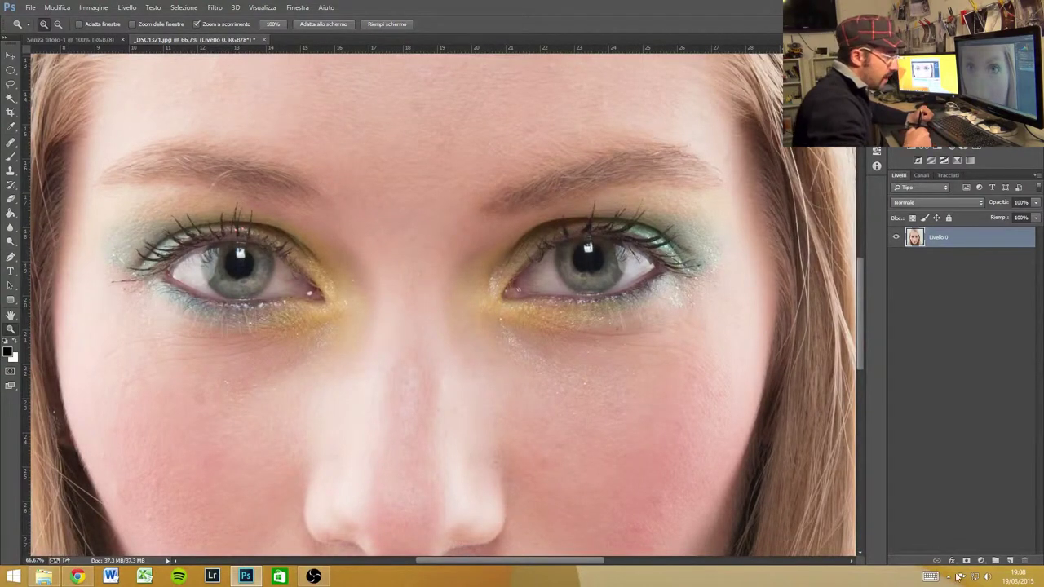
left_click(1010, 561)
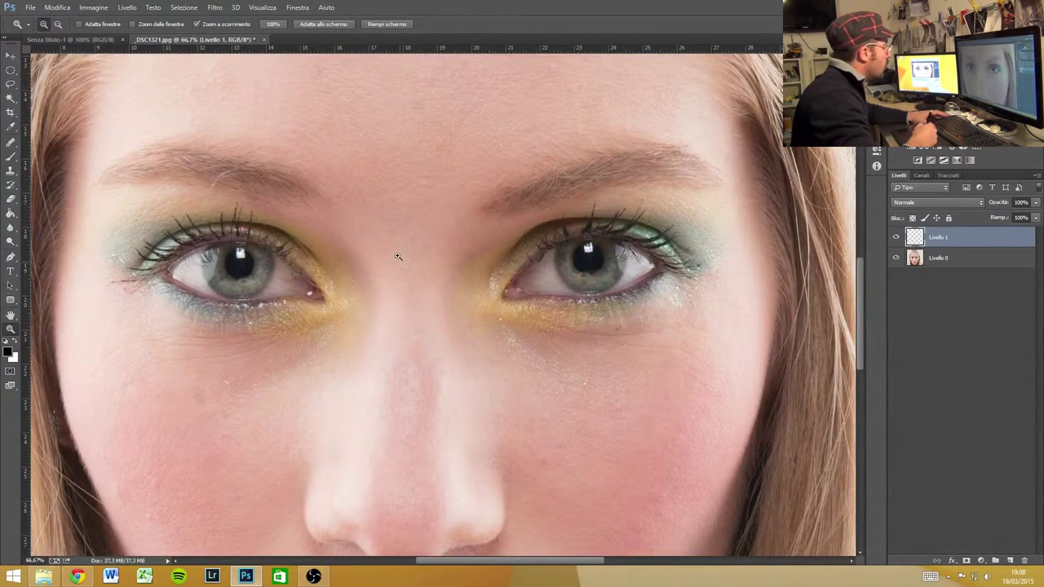
Open the foreground Color Picker with the Brush tool active and move it to the top middle of the screen
key("b")
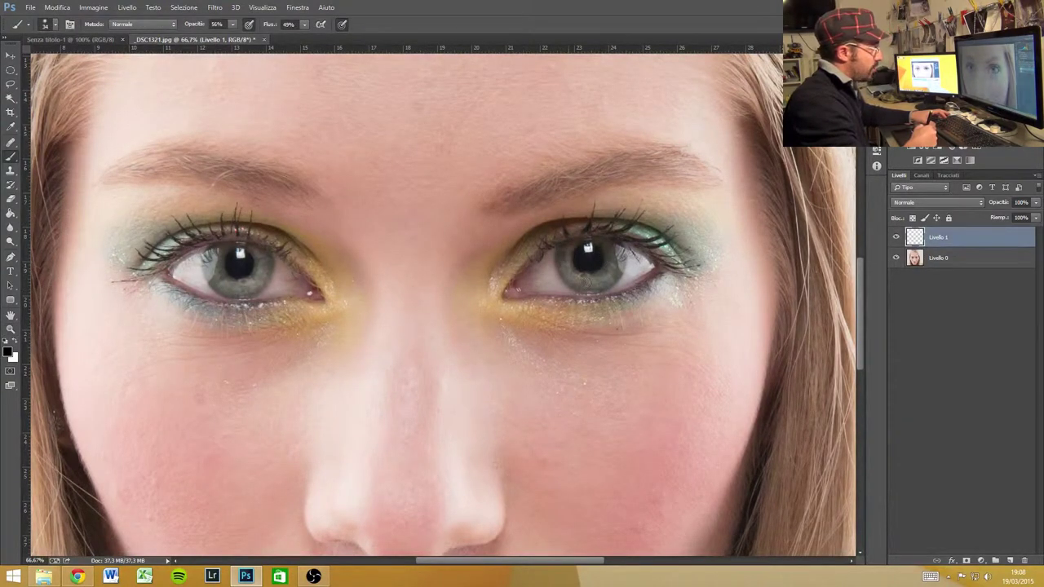
left_click(10, 353)
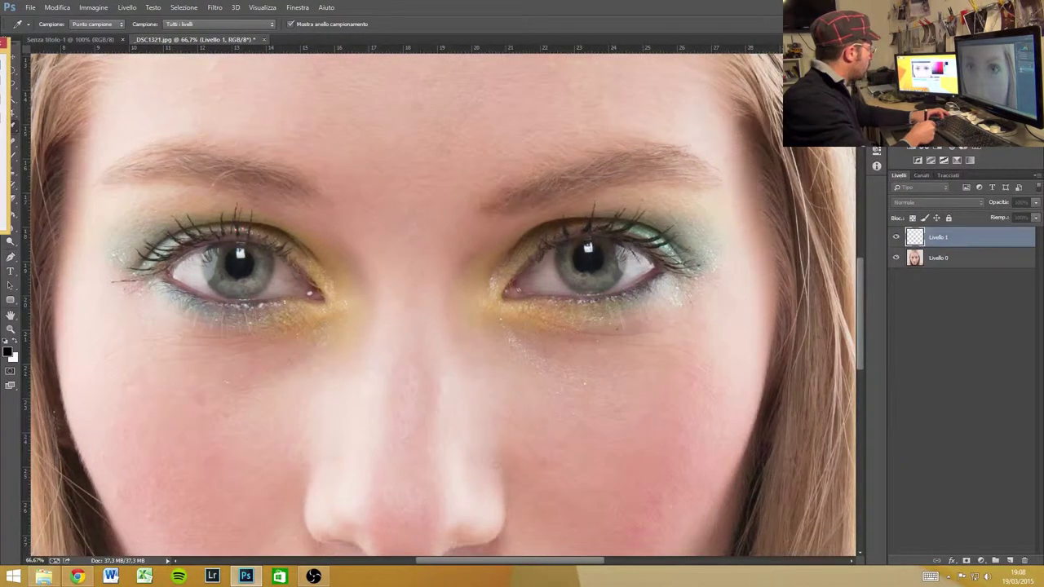
left_click_drag(4, 36, 816, 37)
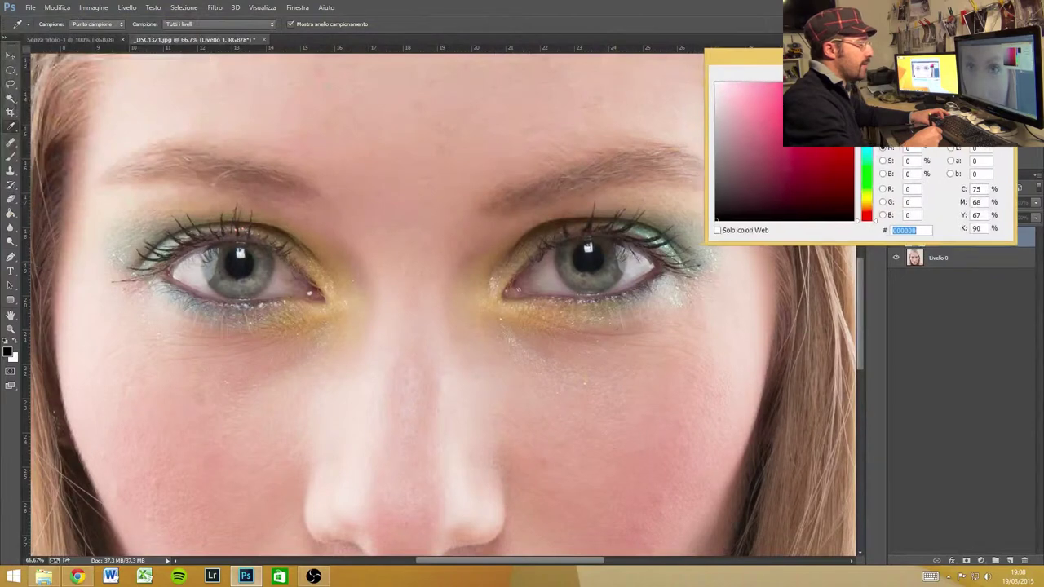
left_click_drag(834, 56, 620, 7)
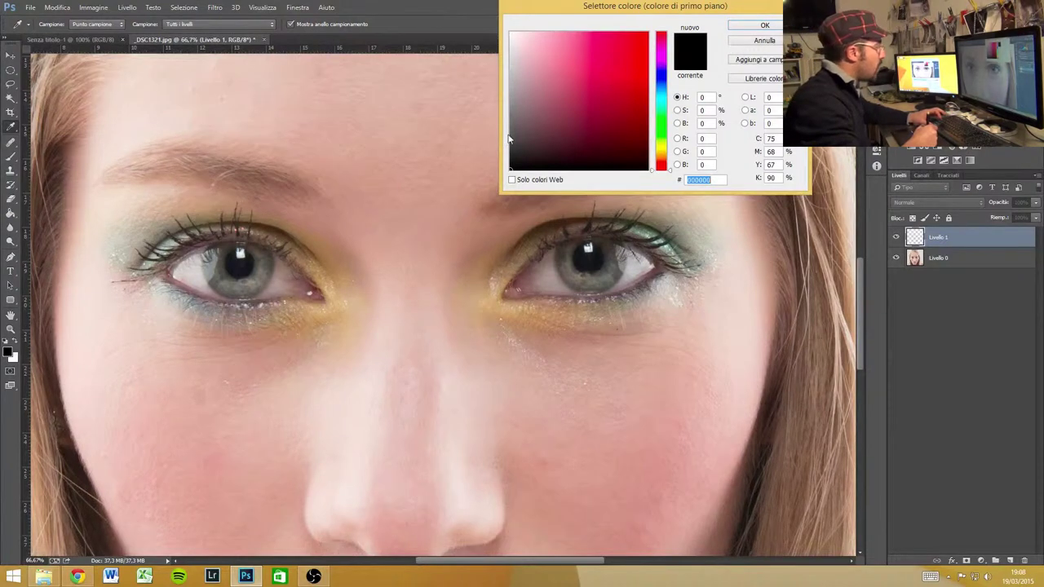
Sample the eyeshadow and shift the hue to set teal 68959f as the painting colour
left_click(268, 275)
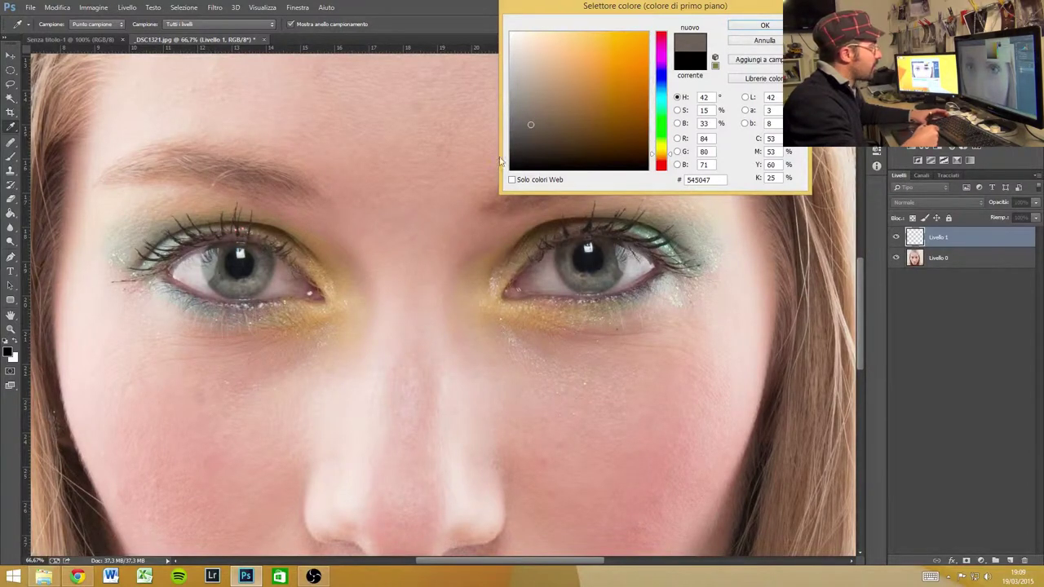
left_click(256, 288)
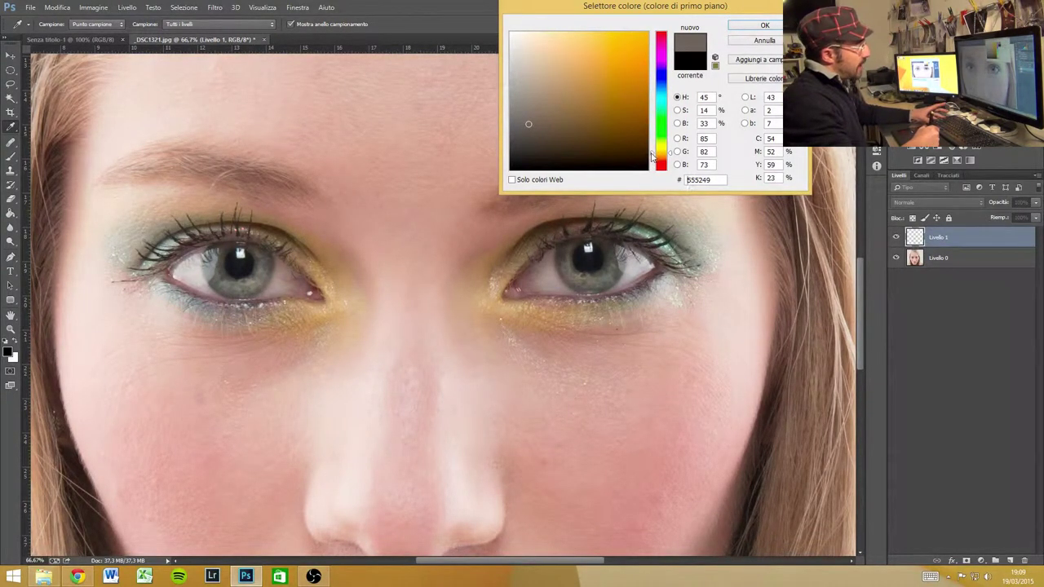
left_click_drag(653, 155, 659, 97)
left_click_drag(530, 122, 559, 89)
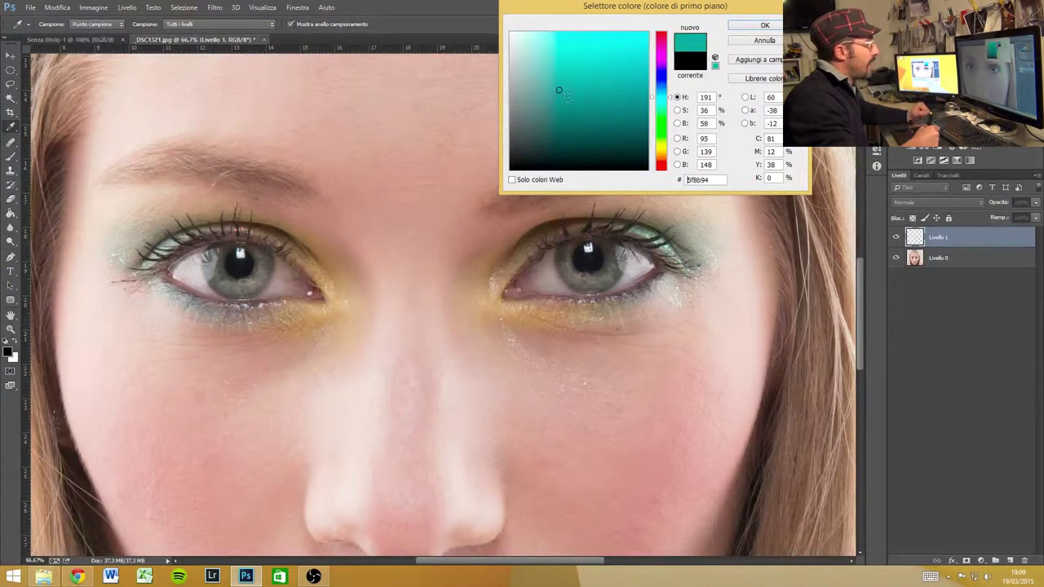
left_click(557, 85)
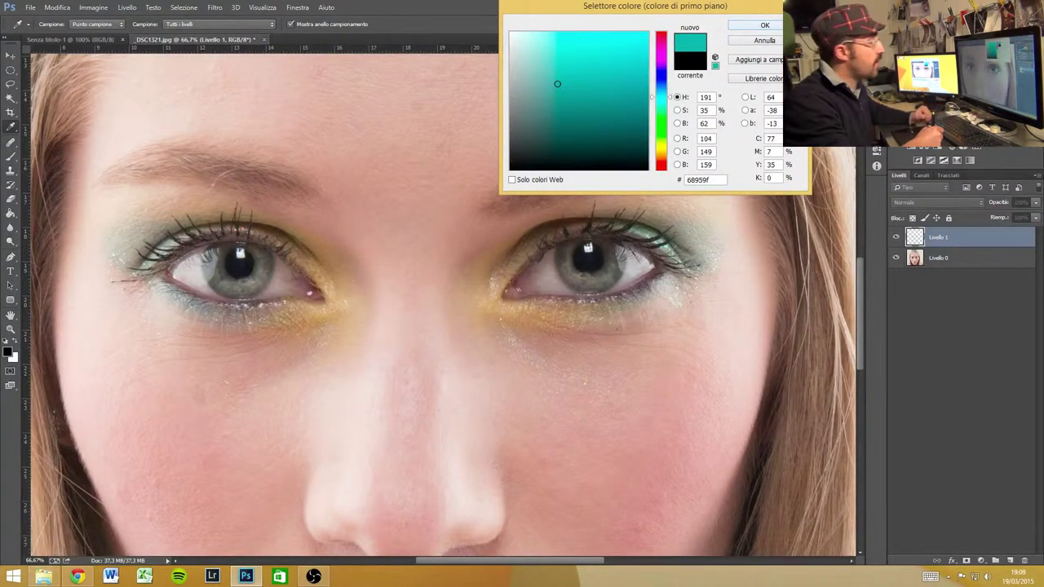
key("Return")
key("b")
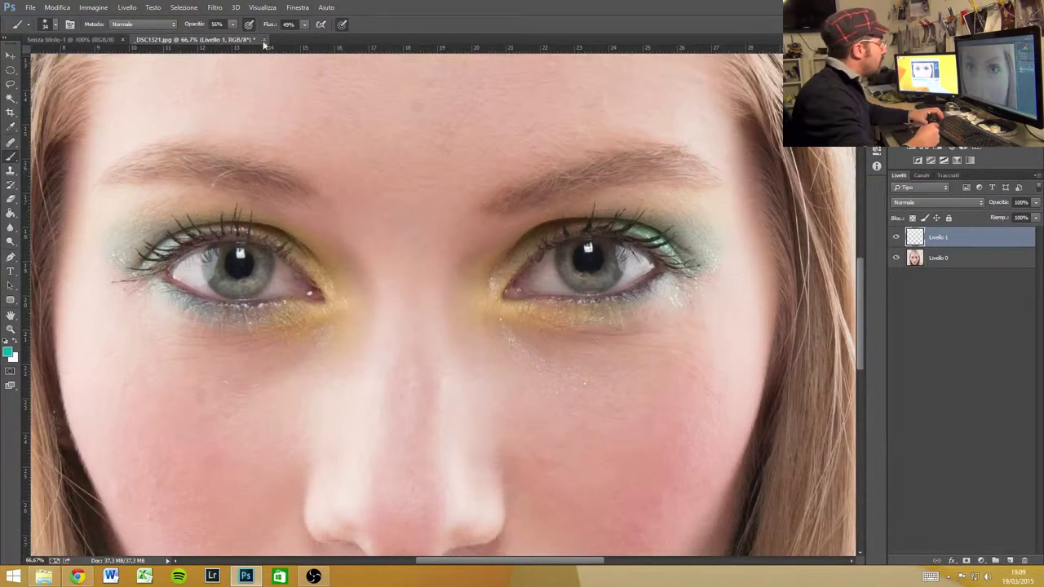
left_click(233, 25)
Set brush opacity to 100% and flow to 89%, then size the soft brush to the eye
left_click_drag(234, 36, 287, 45)
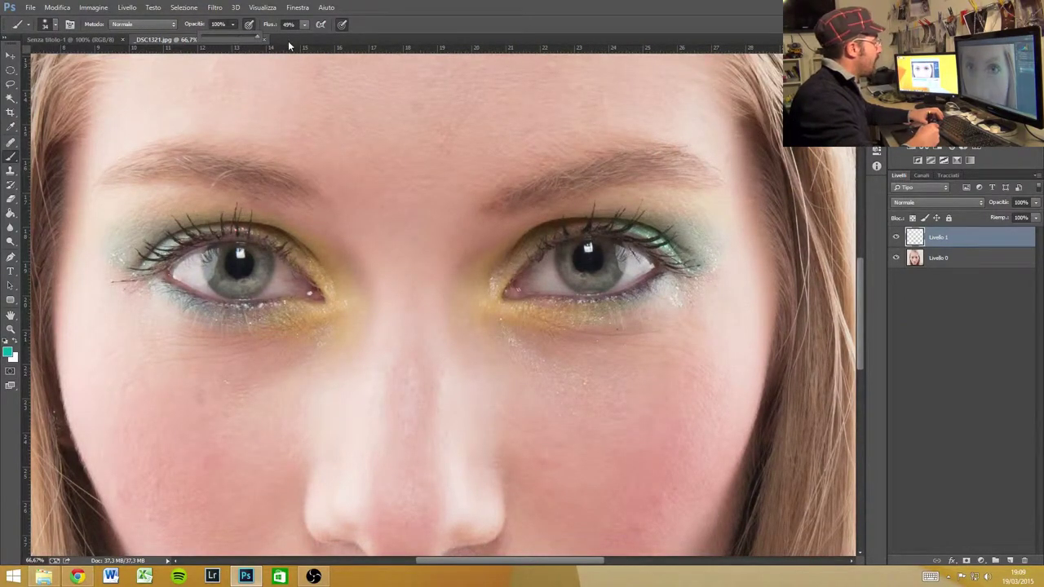
left_click(303, 26)
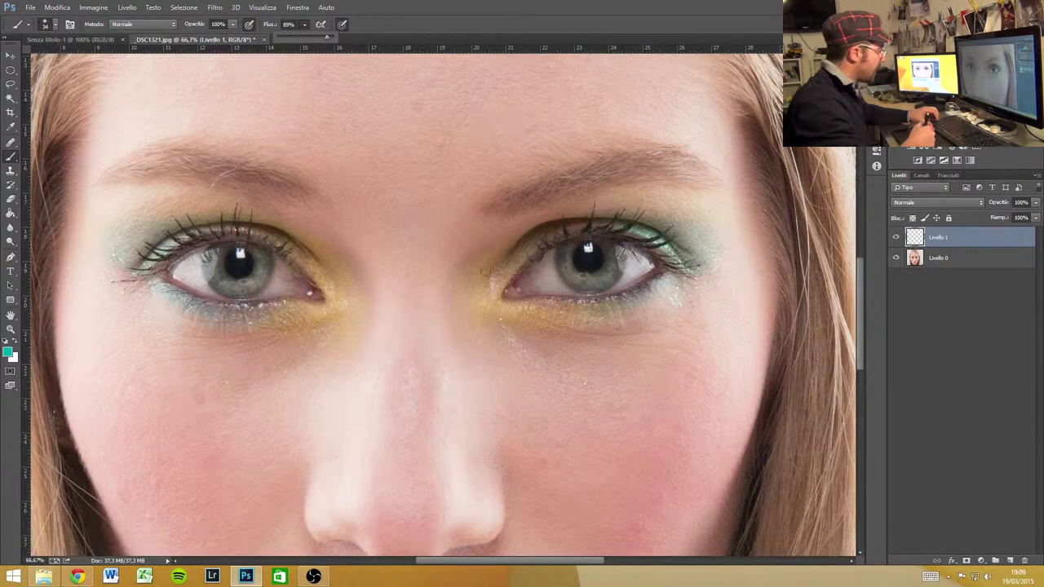
left_click_drag(603, 246, 617, 253)
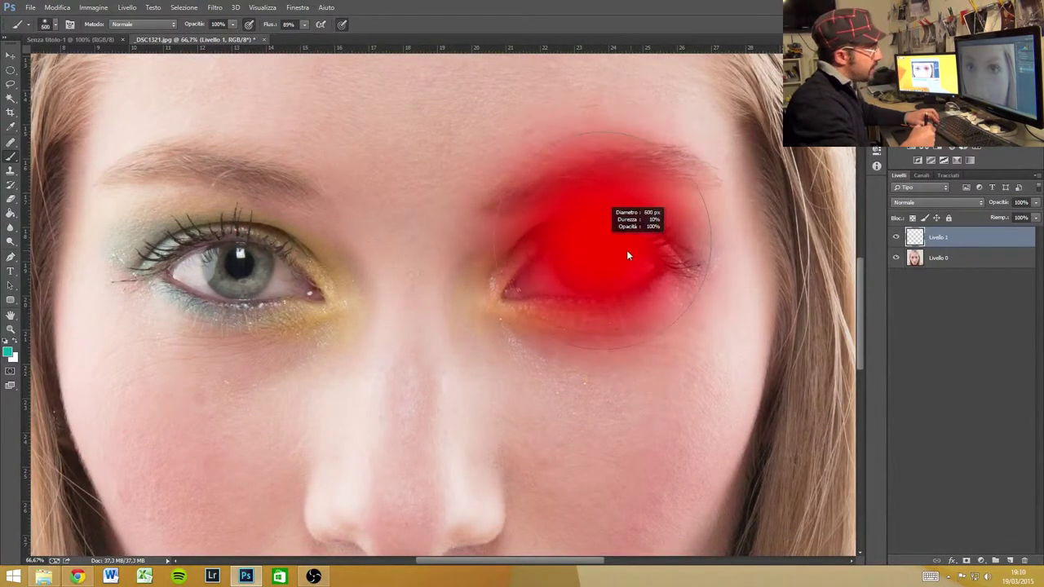
left_click_drag(617, 252, 627, 249)
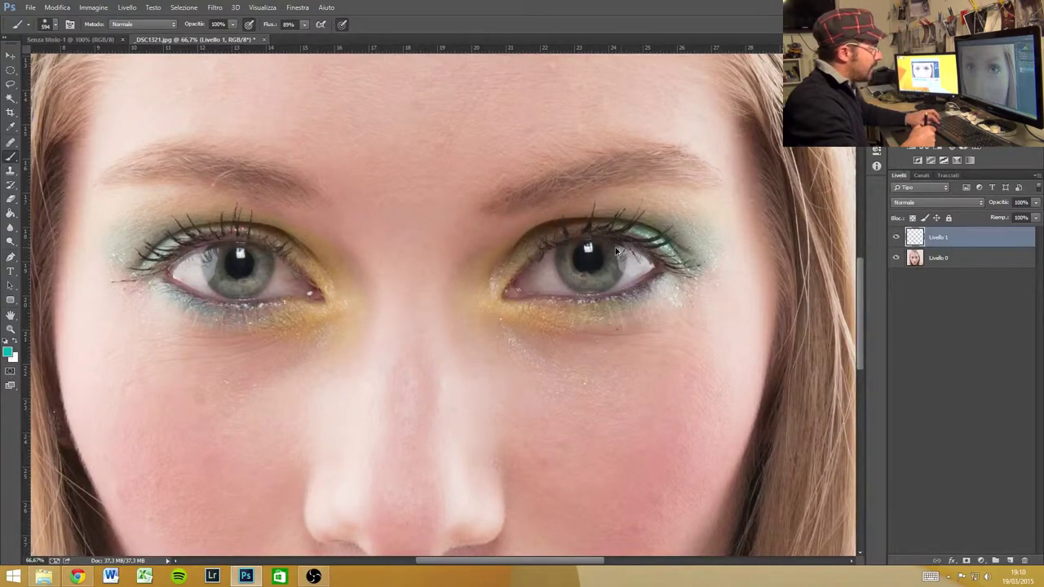
left_click_drag(618, 211, 627, 191)
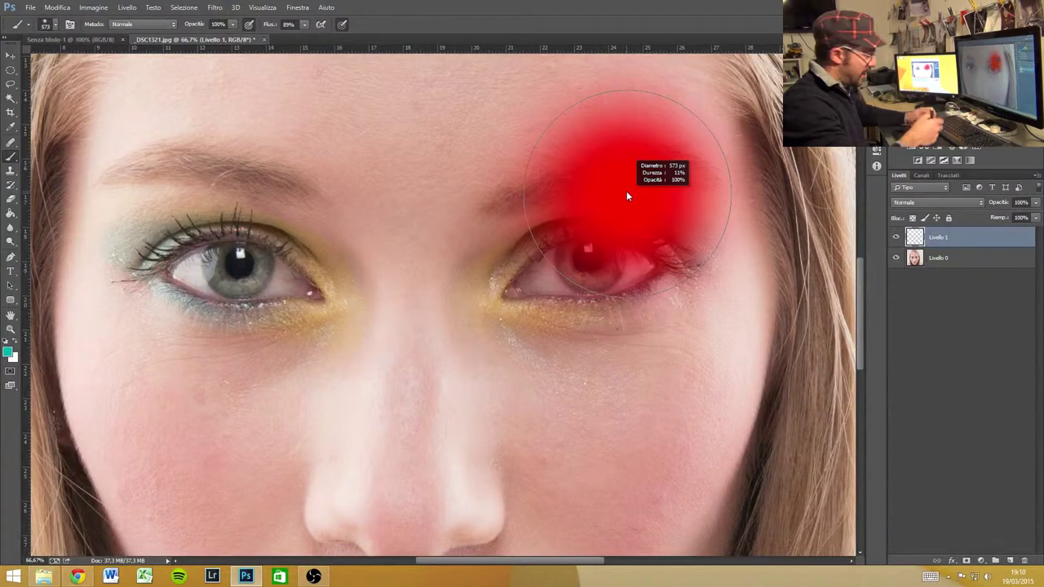
left_click_drag(624, 232, 559, 242)
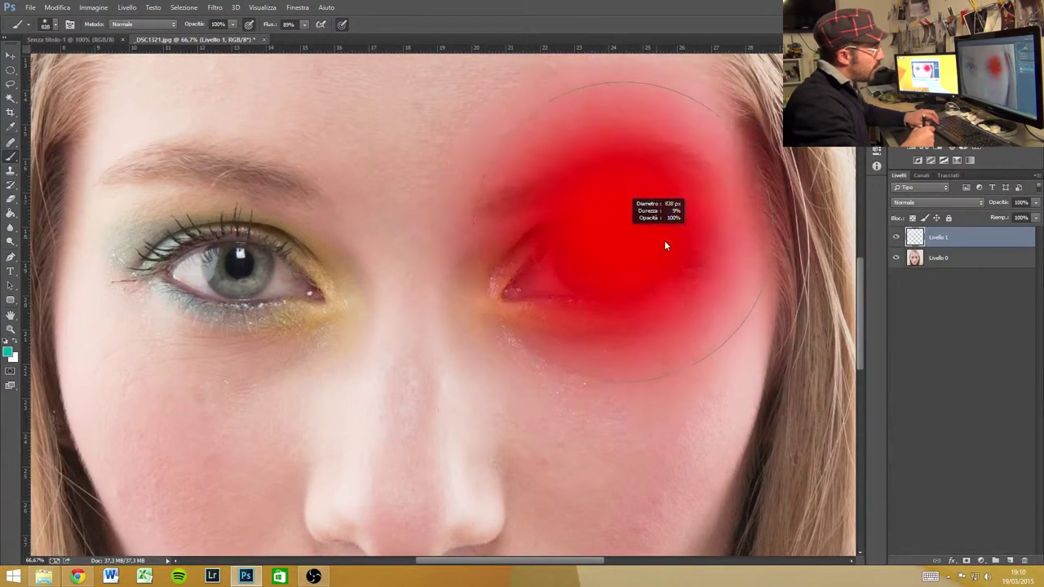
mouse_move(559, 239)
left_mouse_down()
mouse_move(708, 252)
mouse_move(607, 251)
mouse_move(659, 76)
left_mouse_up()
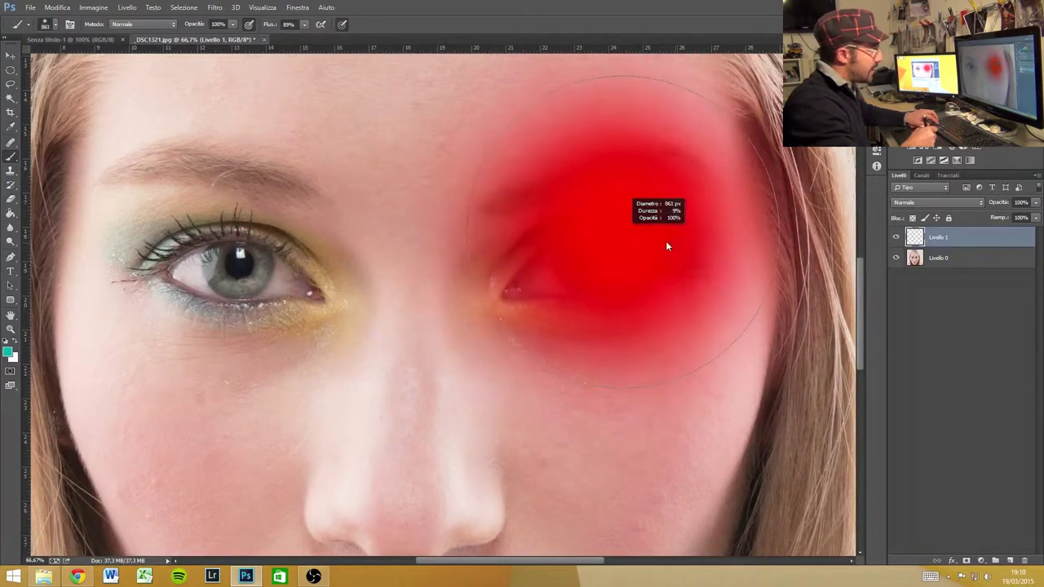
Make the brush hard, shrink it to 10 px, and undo the last teal stroke on the iris
left_click_drag(659, 76, 637, 366)
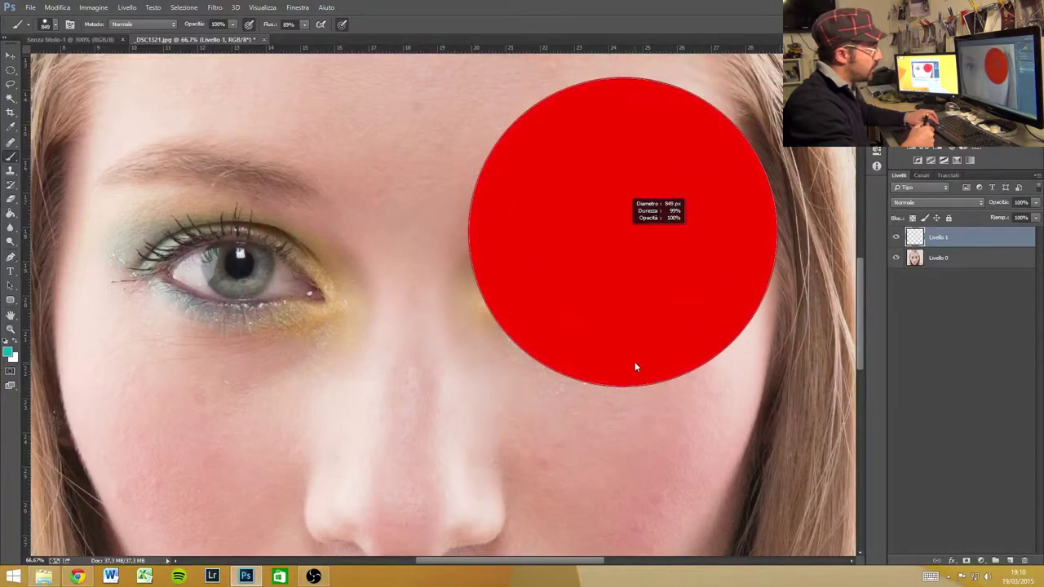
mouse_move(637, 367)
left_mouse_down()
mouse_move(625, 392)
mouse_move(637, 341)
left_mouse_up()
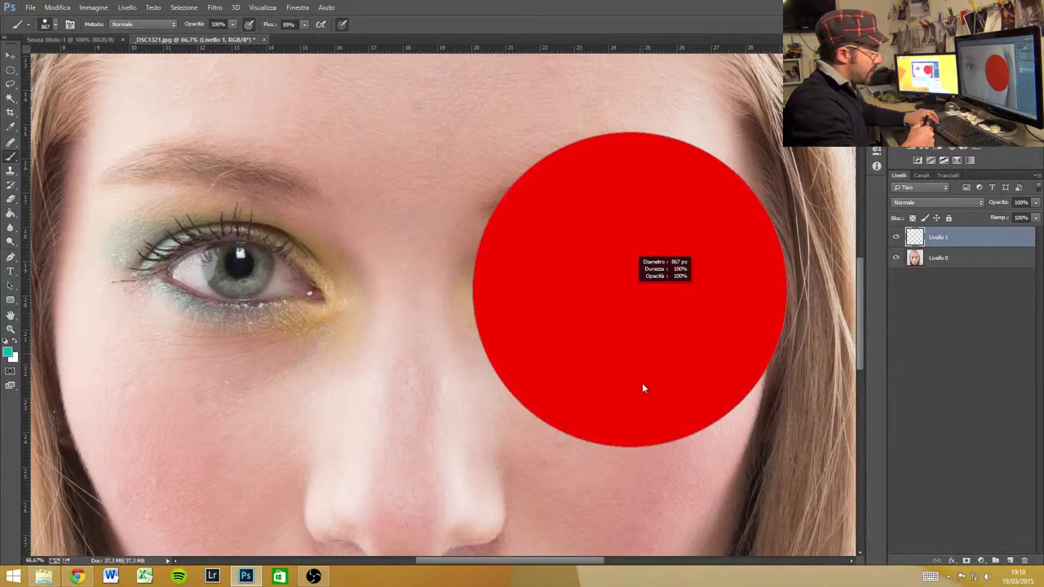
left_click_drag(645, 432, 650, 449)
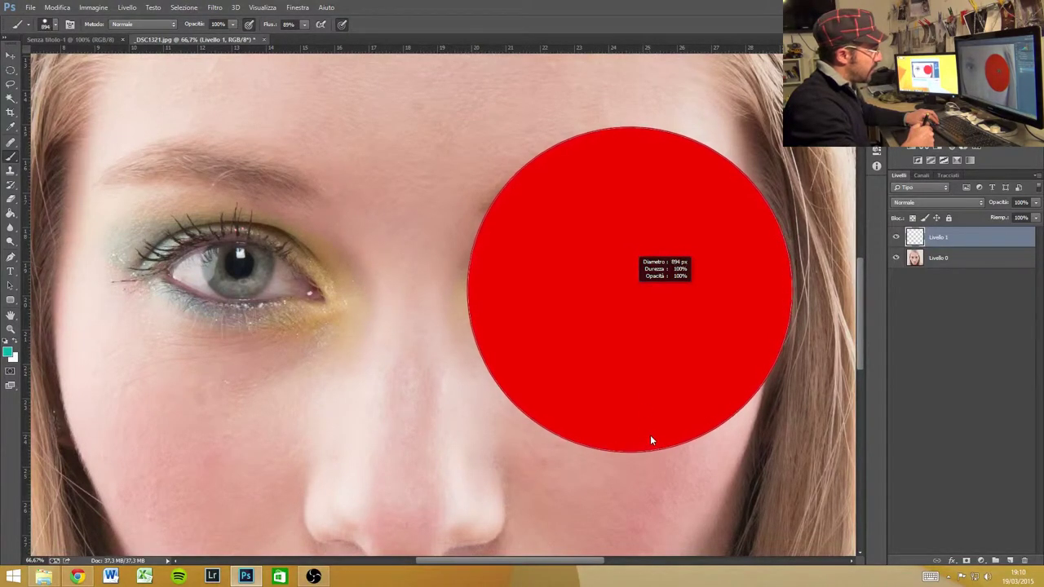
left_click_drag(650, 450, 643, 471)
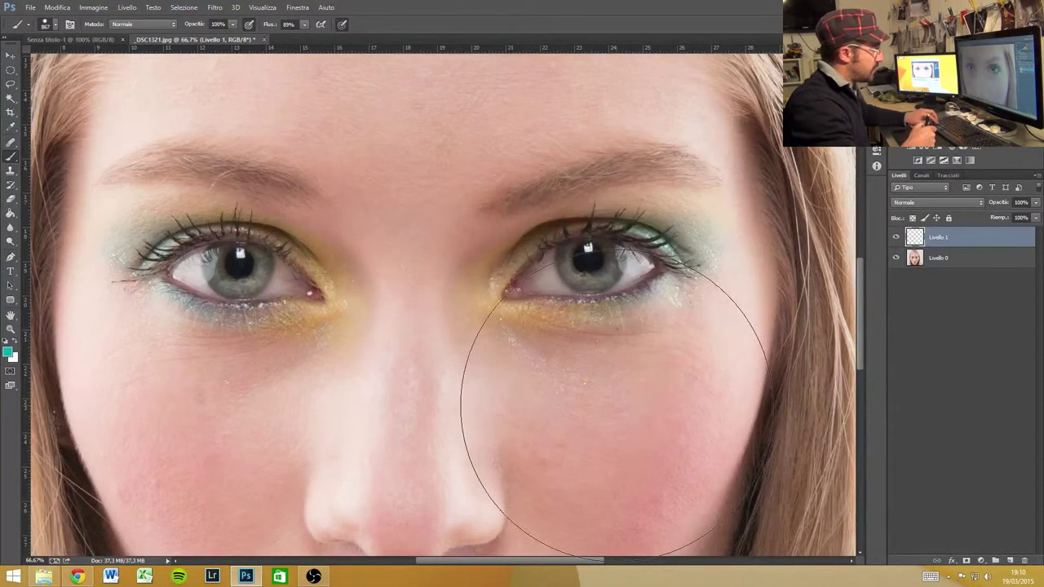
mouse_move(608, 264)
left_mouse_down()
mouse_move(424, 262)
mouse_move(436, 269)
left_mouse_up()
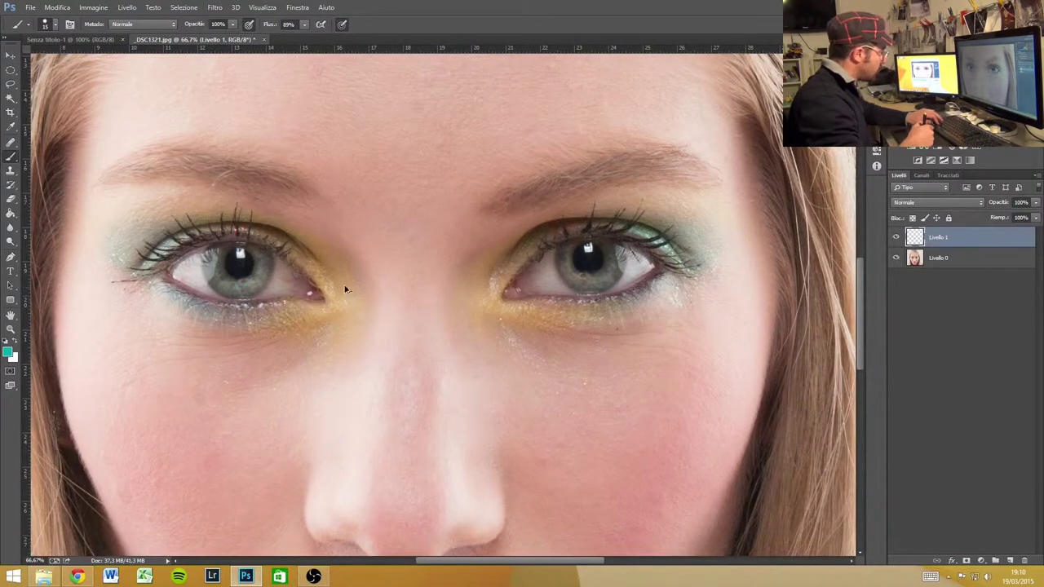
right_click(480, 288, "alt")
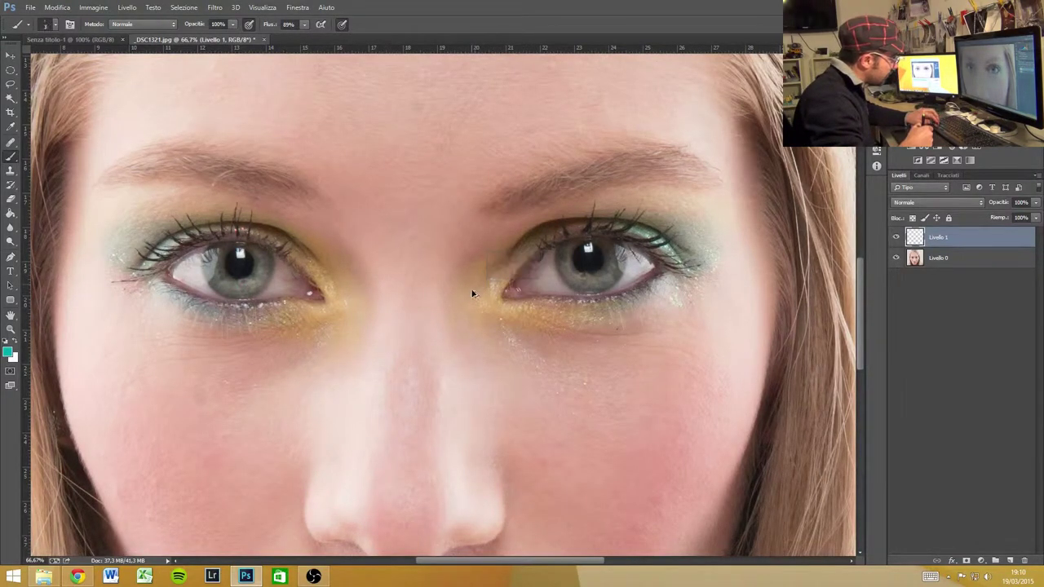
right_click(477, 296, "alt")
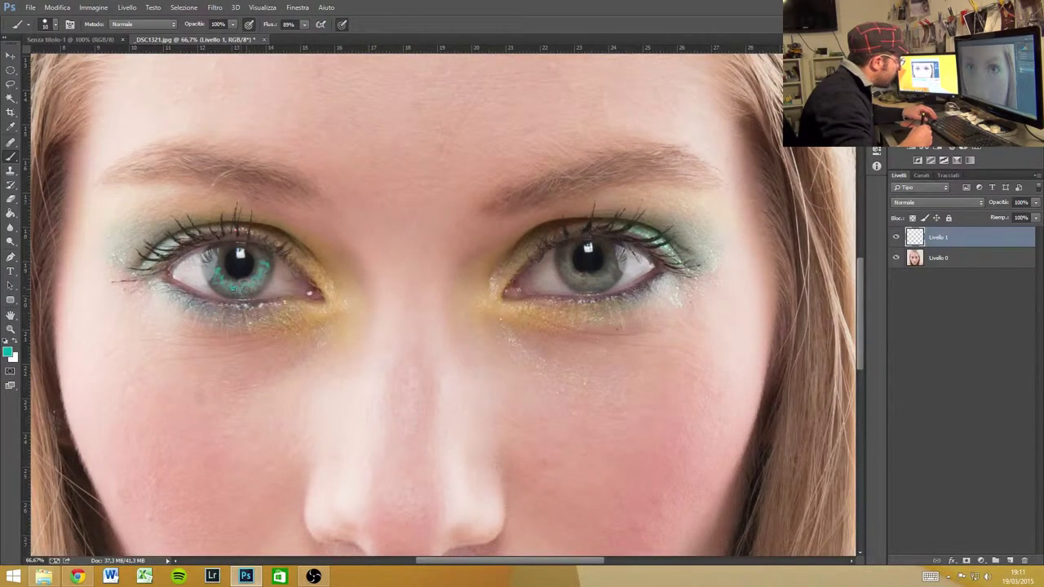
key("ctrl+z")
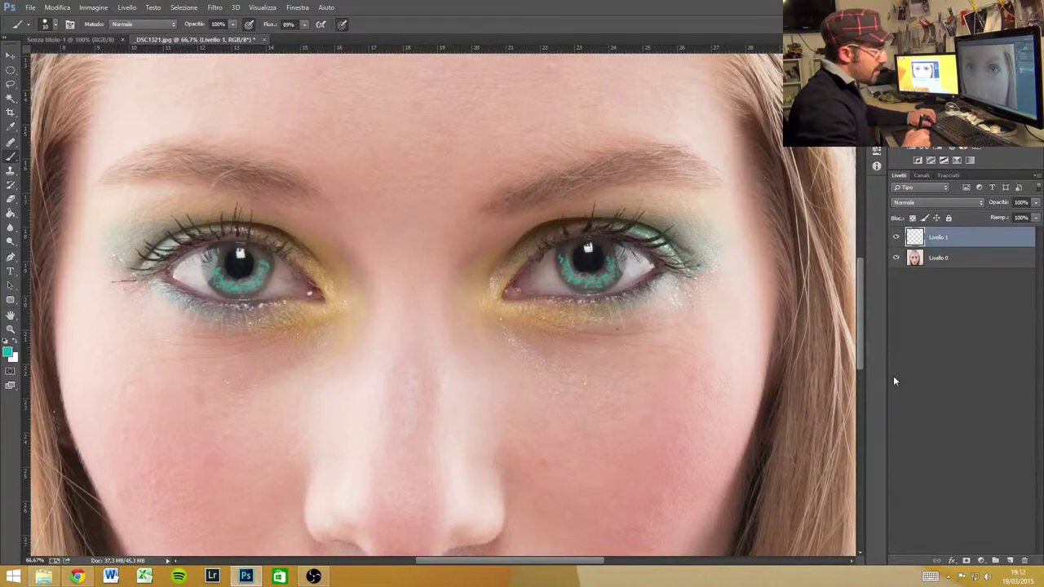
Add an empty Livello 2 above Livello 1 and switch into Quick Mask mode
left_click(1010, 560)
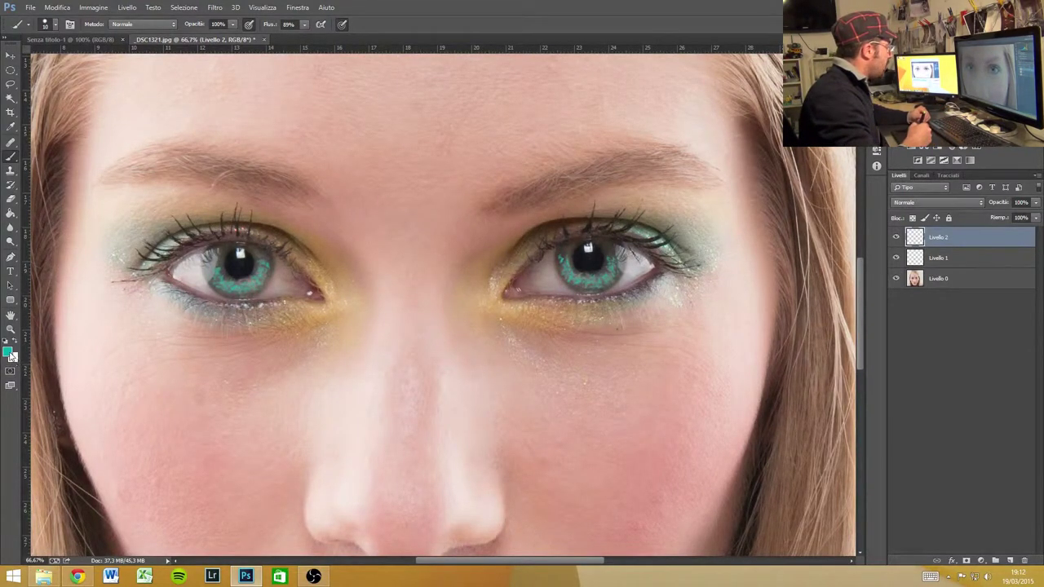
left_click(10, 372)
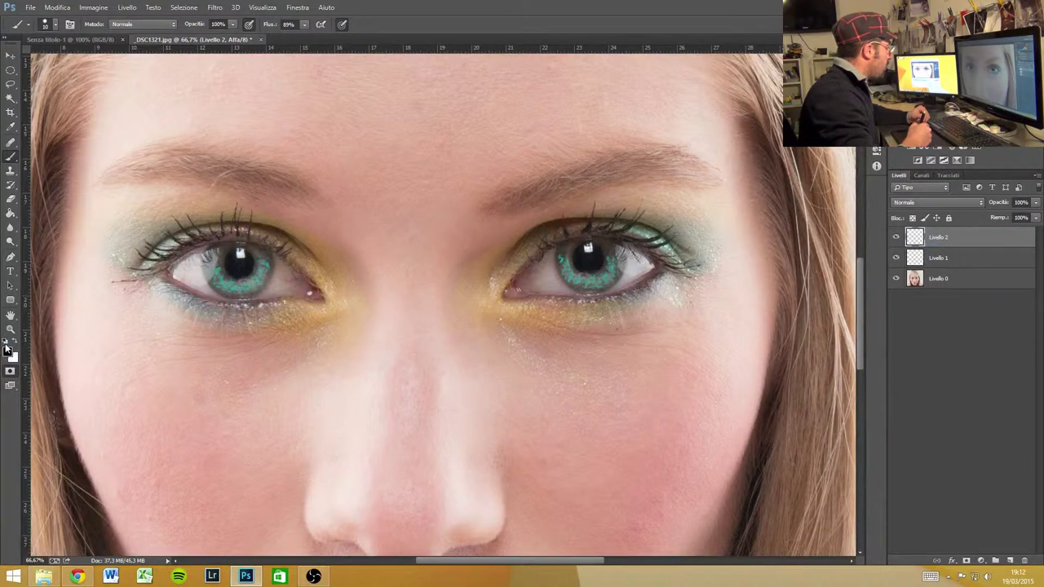
Exit Quick Mask and set the foreground colour to soft green 79aa63 in the Color Picker
left_click(10, 372)
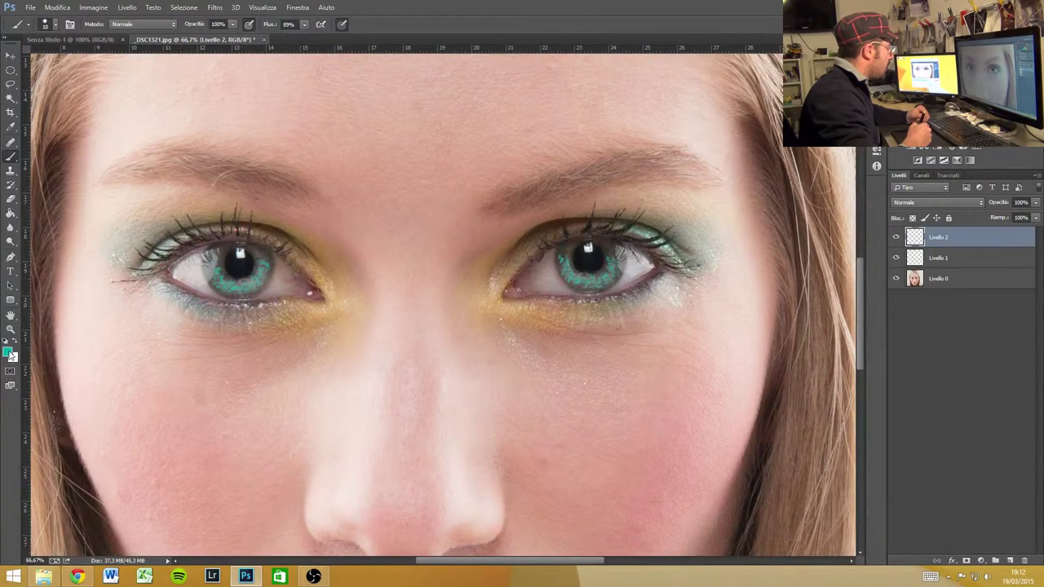
left_click(8, 349)
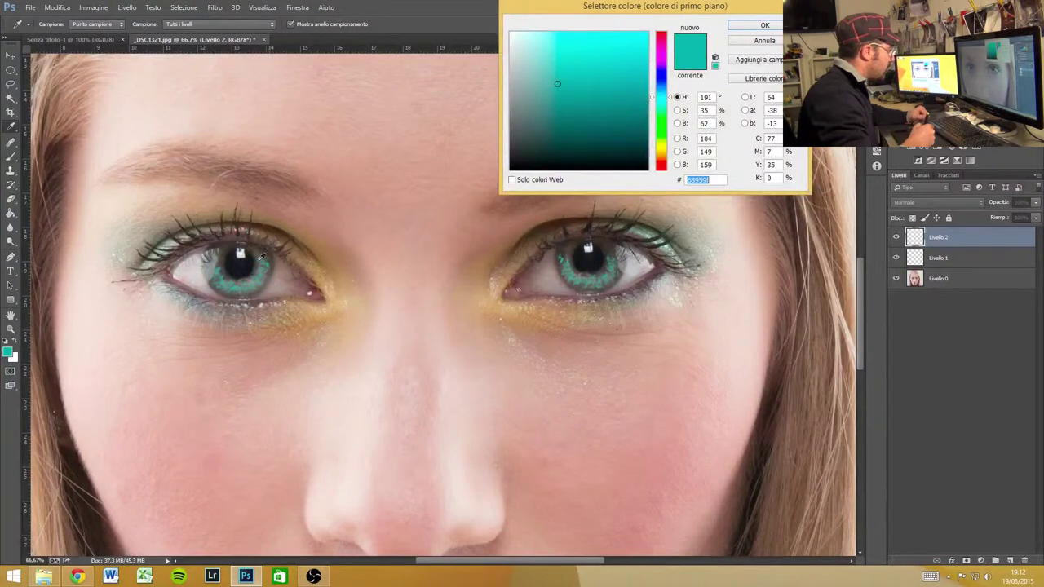
left_click(229, 260)
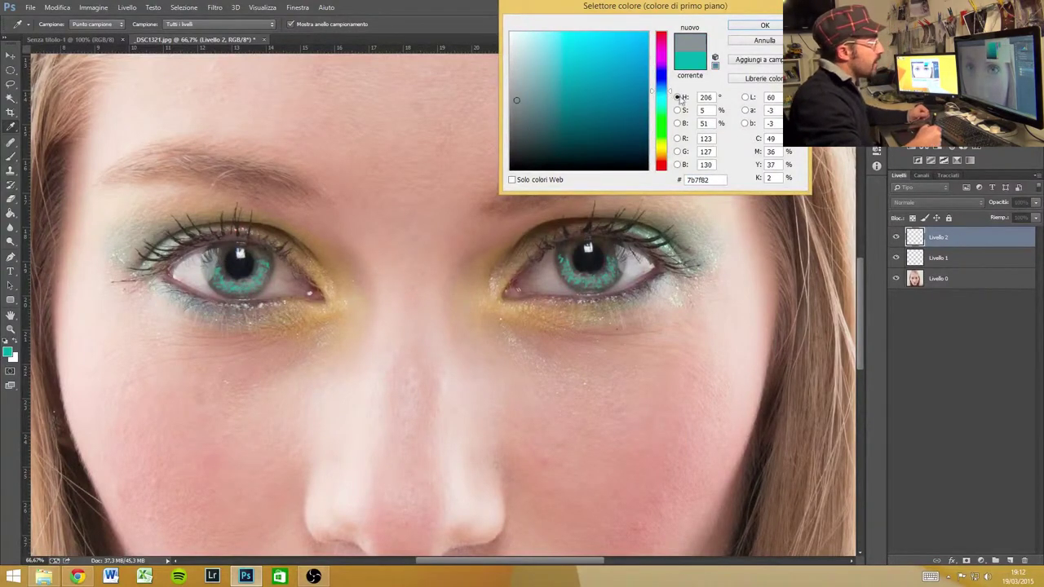
left_click_drag(656, 93, 654, 119)
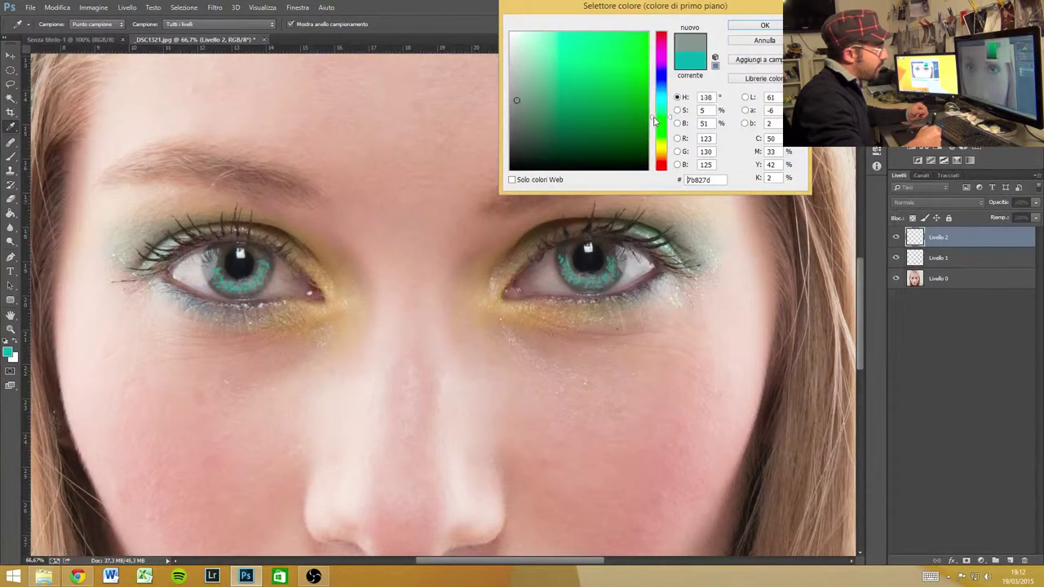
left_click(556, 76)
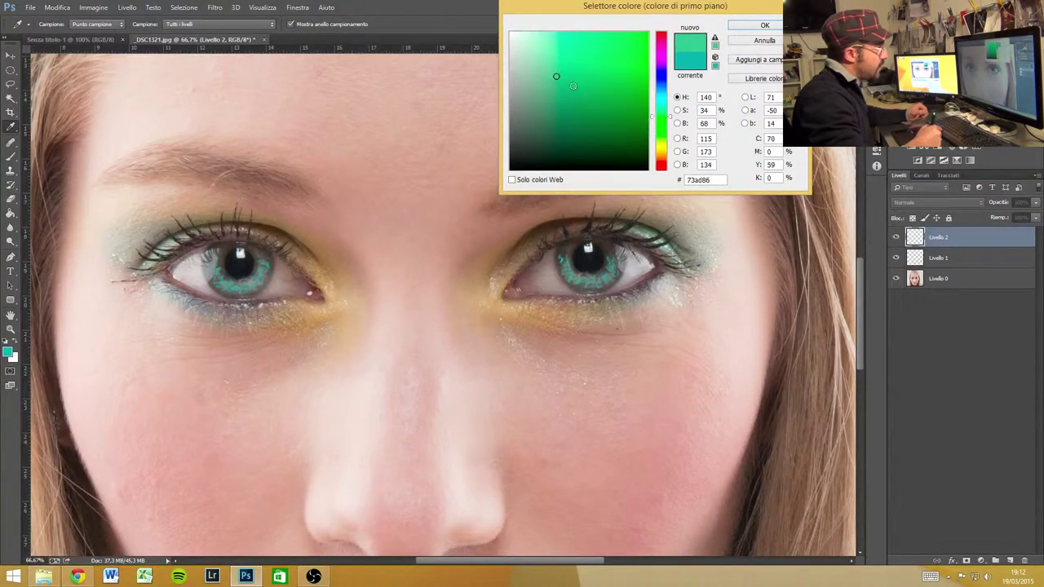
left_click_drag(574, 86, 551, 79)
left_click(555, 86)
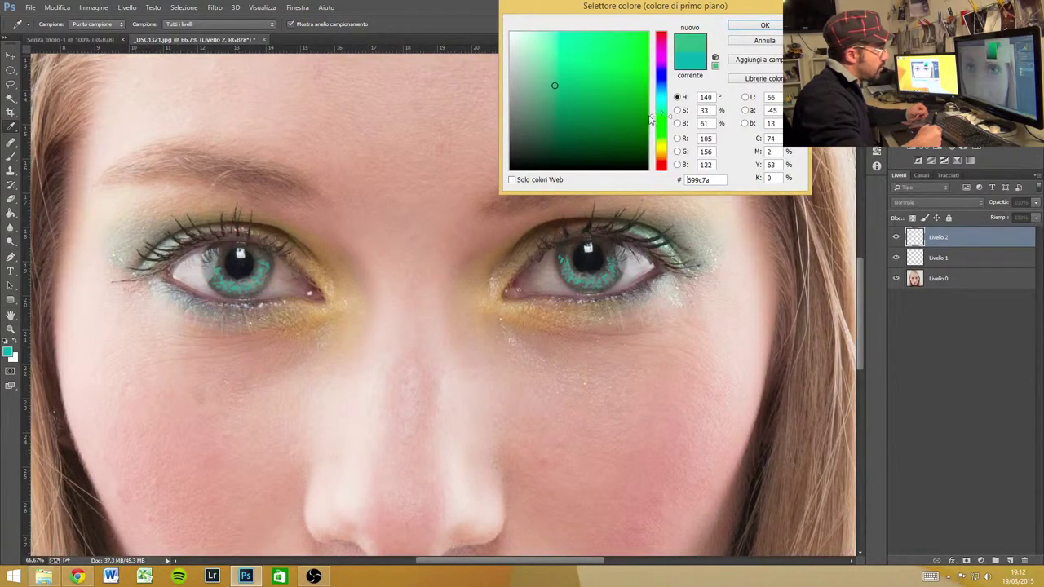
left_click_drag(654, 118, 652, 134)
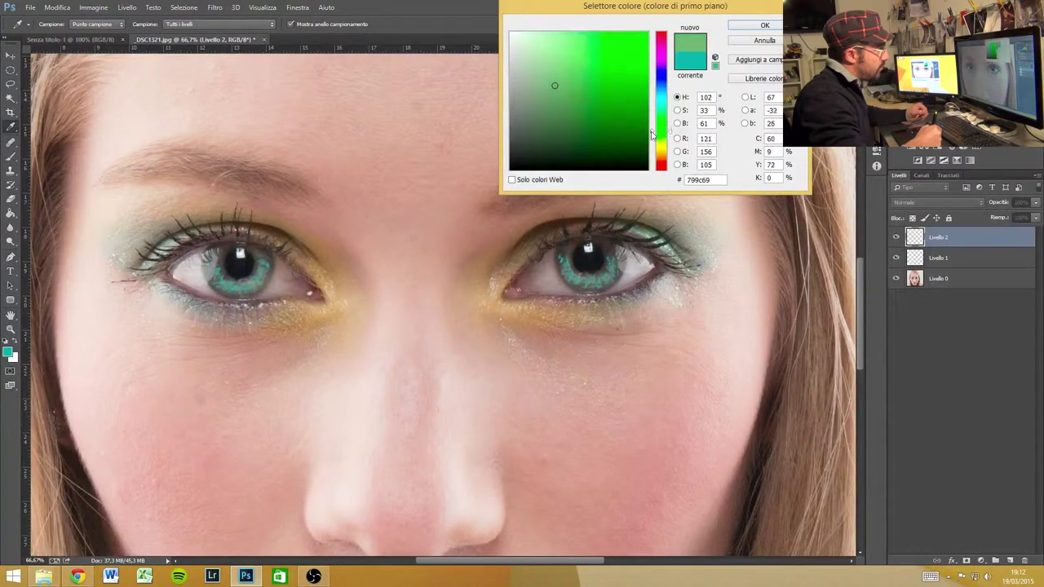
left_click_drag(582, 73, 563, 85)
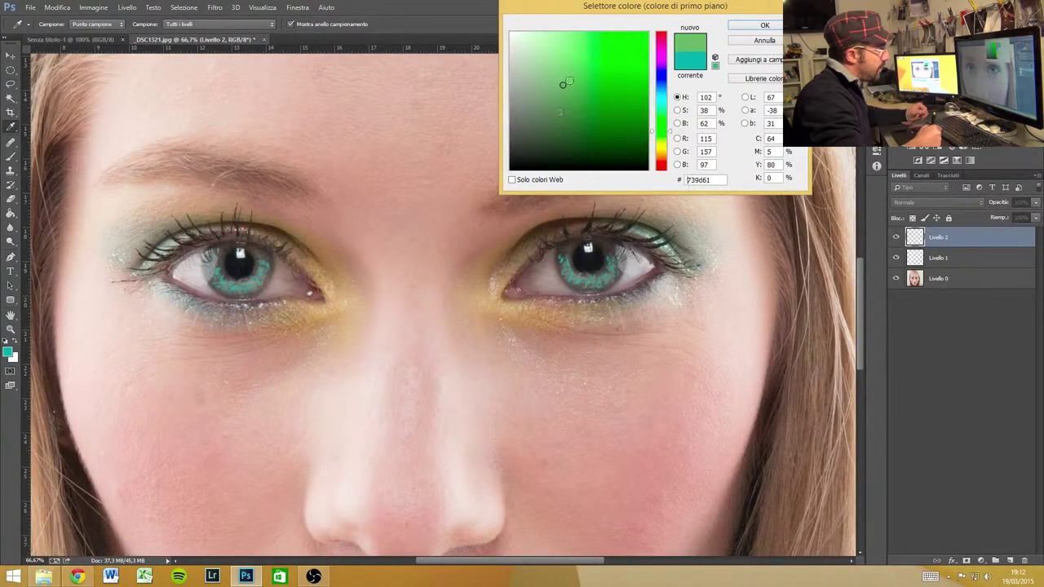
left_click(567, 78)
left_click(760, 28)
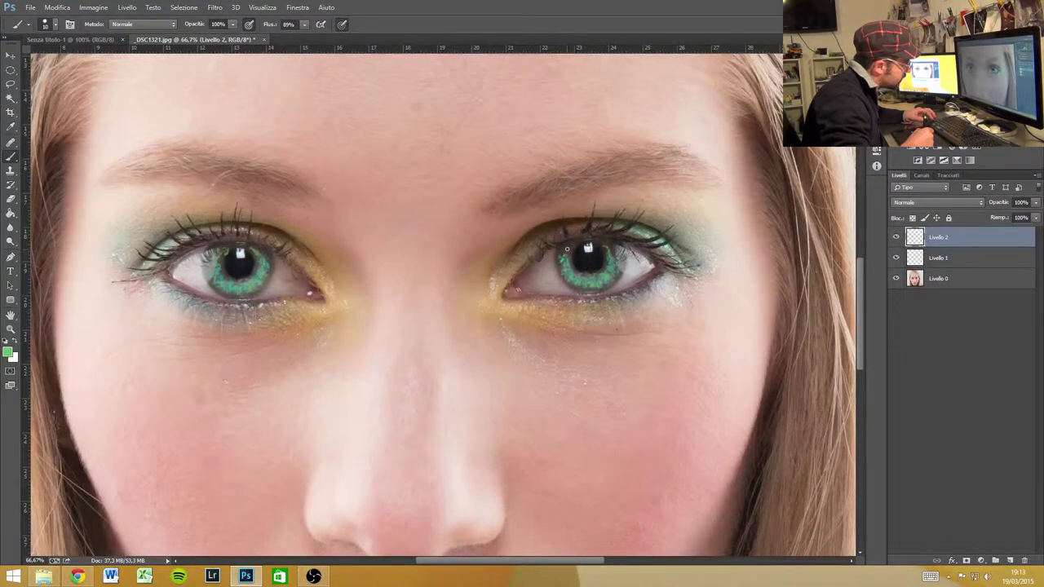
Paint green over the right iris on Livello 2, then select Livello 1
left_click_drag(569, 247, 562, 256)
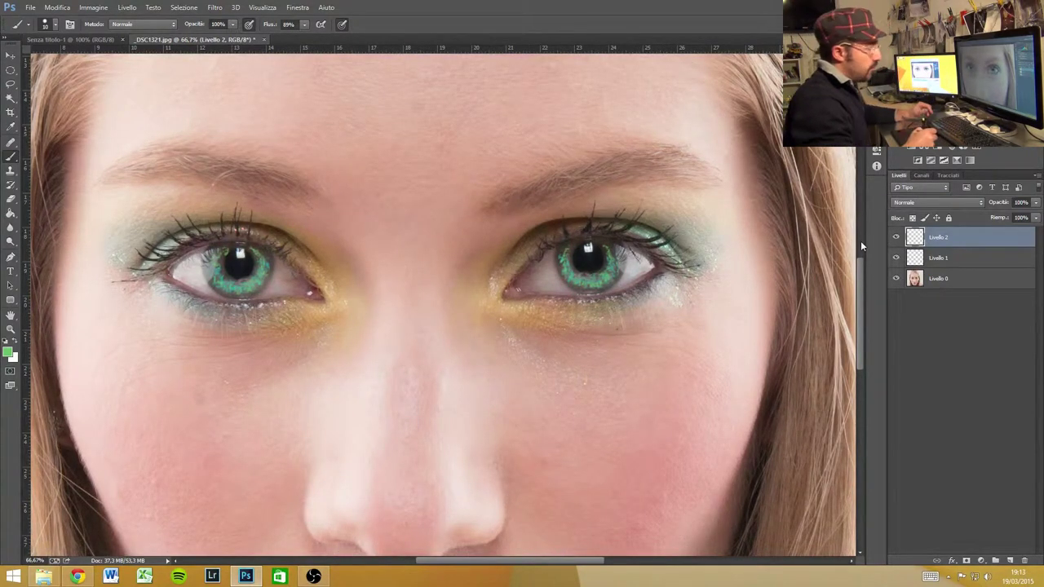
left_click(950, 259)
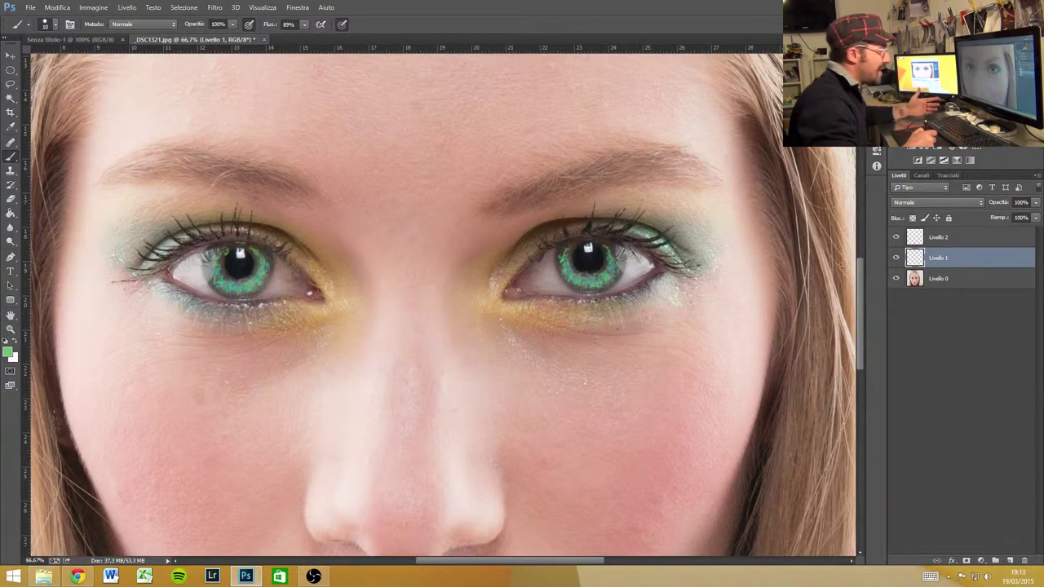
Set Livello 1 and Livello 2 to Luce soffusa blending and group them into Gruppo 1
left_click(966, 202)
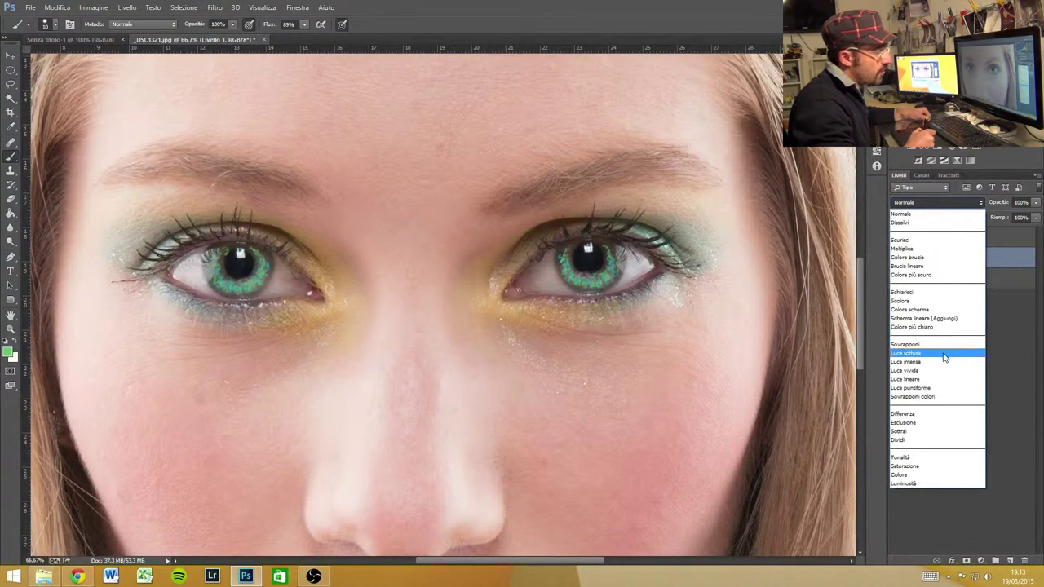
left_click(952, 354)
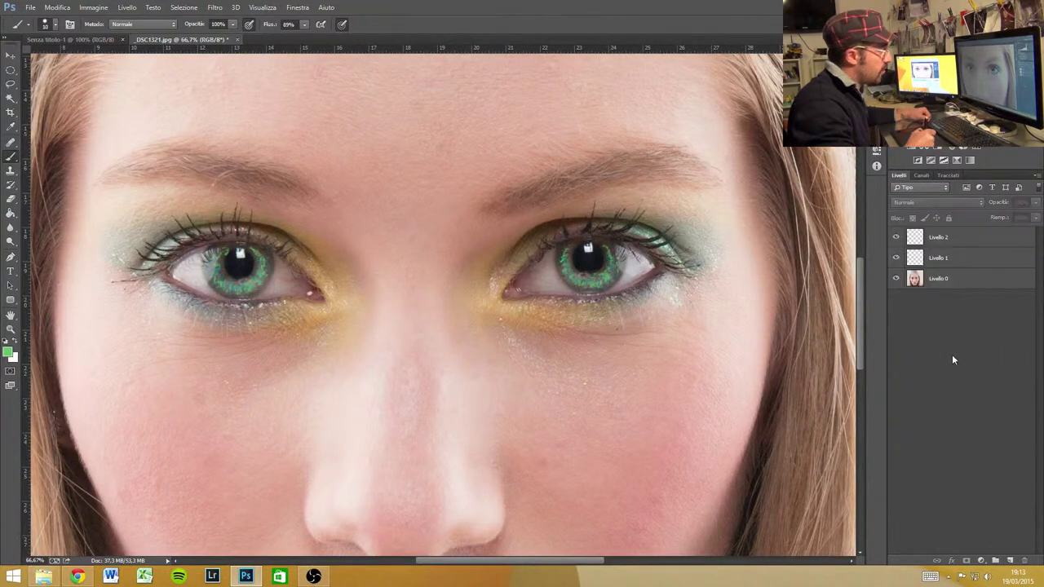
left_click(956, 238)
left_click(950, 202)
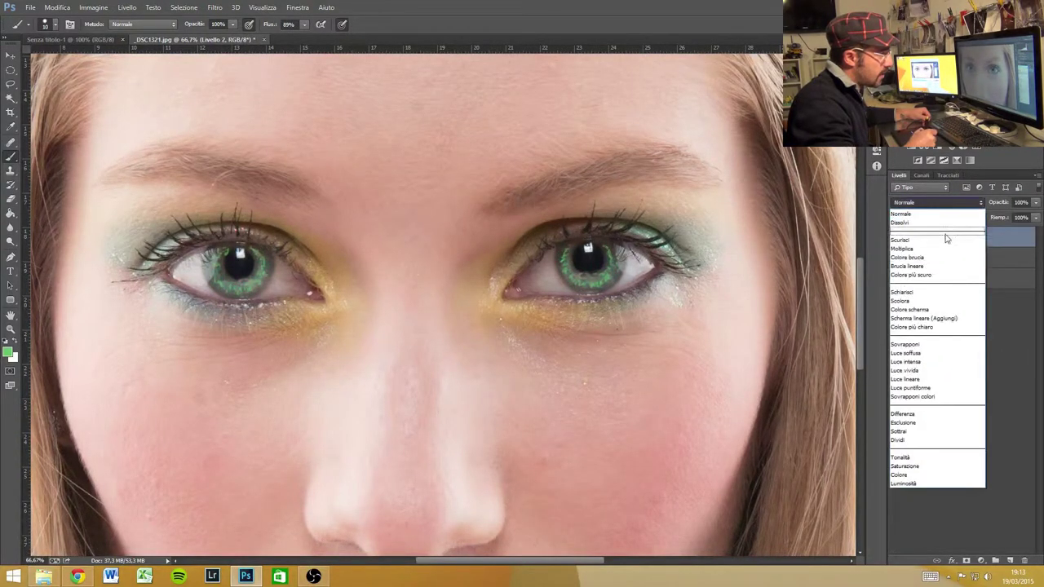
left_click(937, 356)
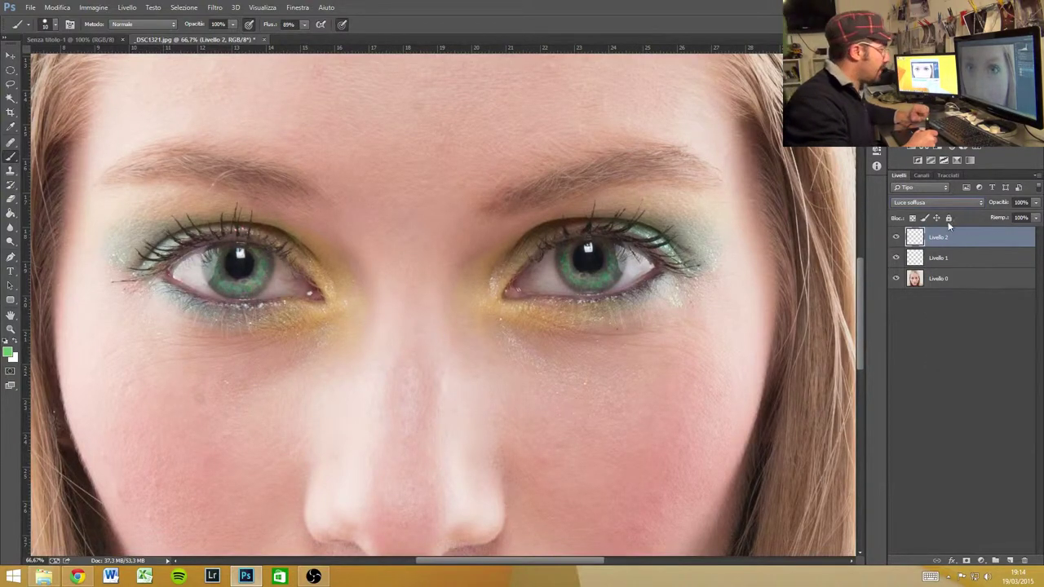
left_click(969, 266, "shift")
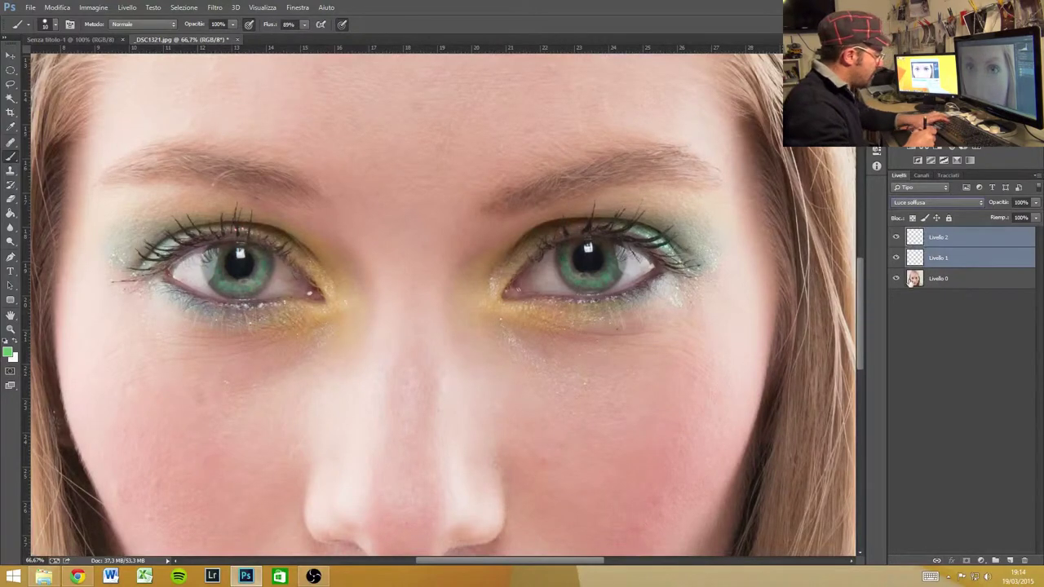
key("ctrl+g")
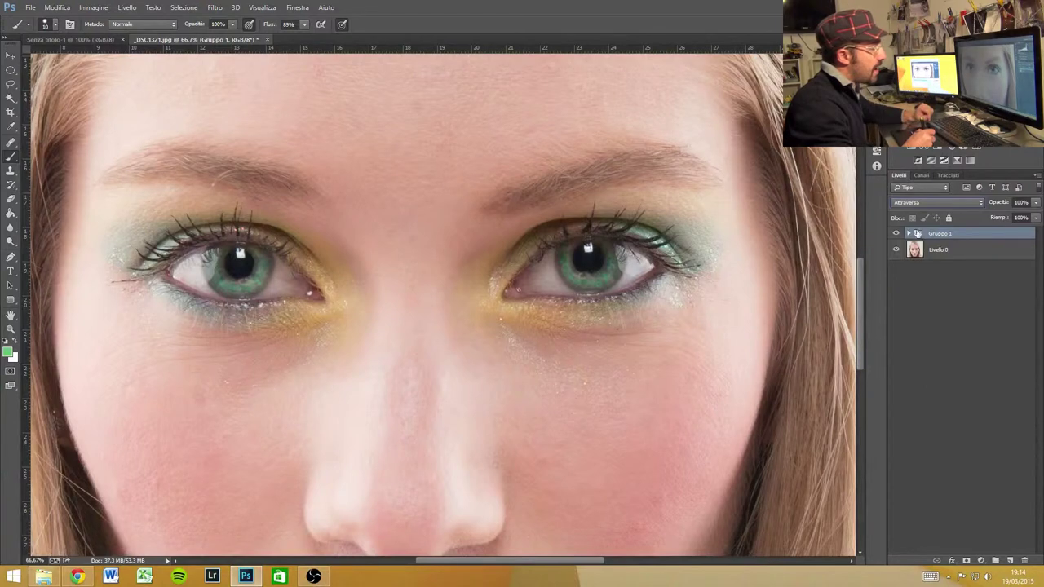
Expand Gruppo 1, select Livello 1 inside it, and open the Filtro menu
left_click(910, 235)
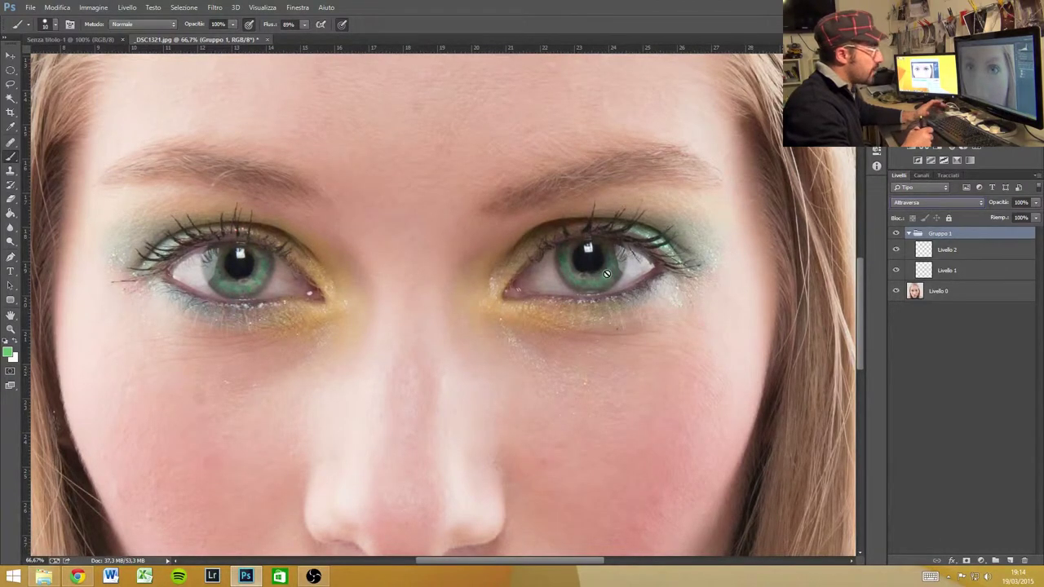
left_click(946, 270)
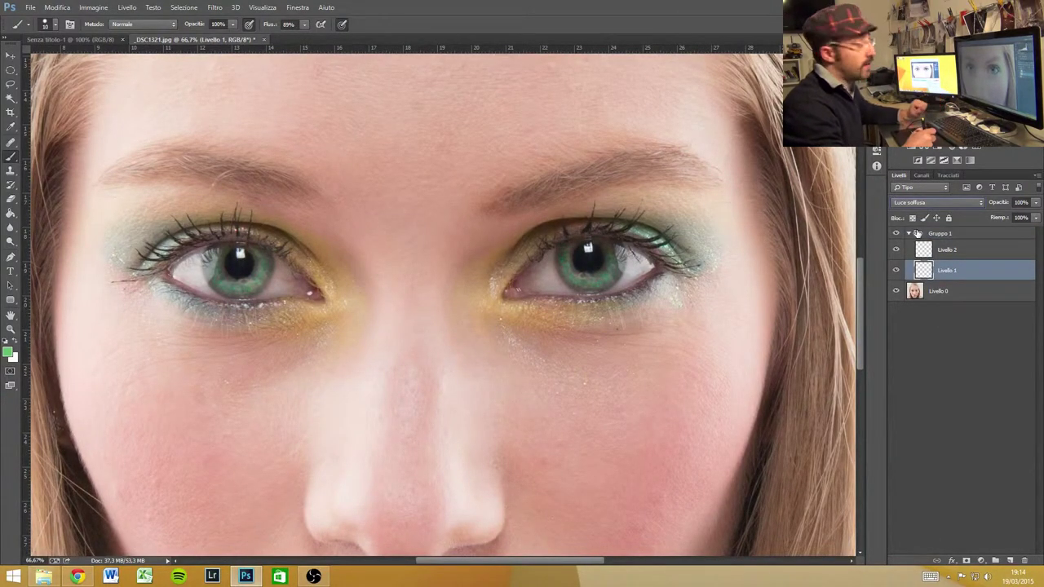
left_click(215, 8)
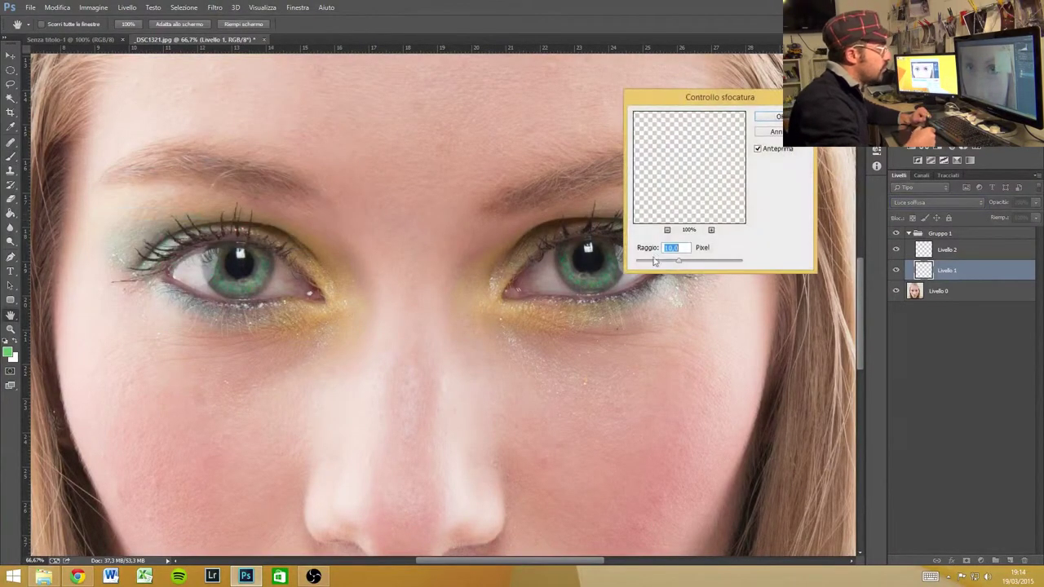
Apply a Gaussian blur of about 2.4 px radius to Livello 1
left_click_drag(680, 266, 676, 266)
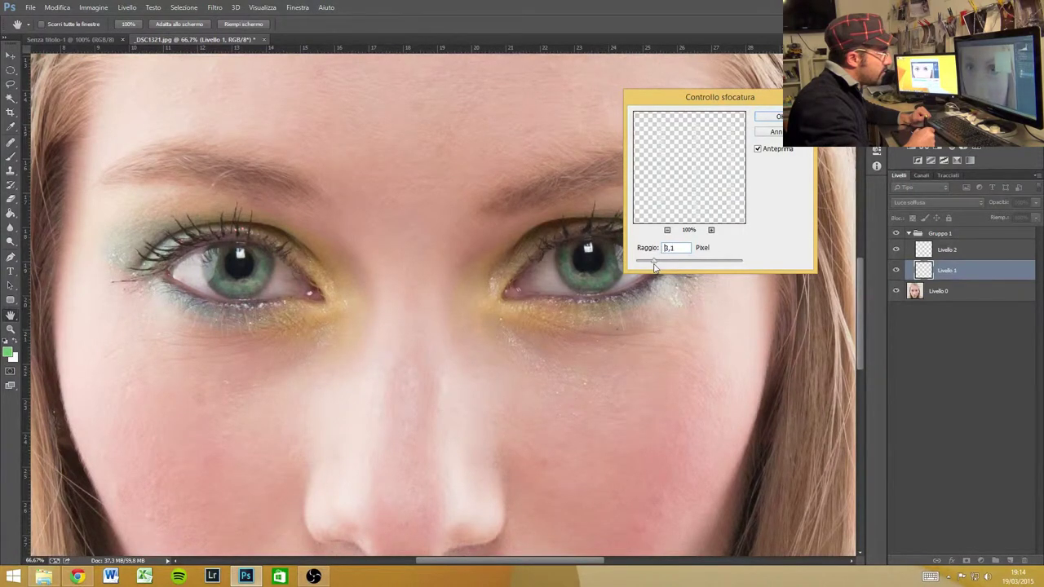
left_click_drag(653, 268, 651, 268)
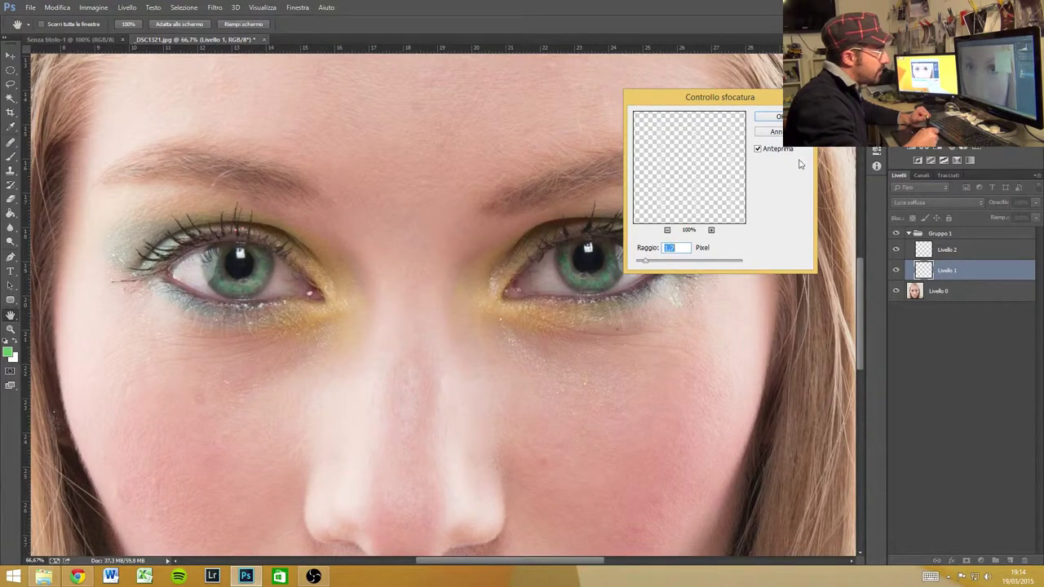
left_click(776, 117)
left_click(946, 250)
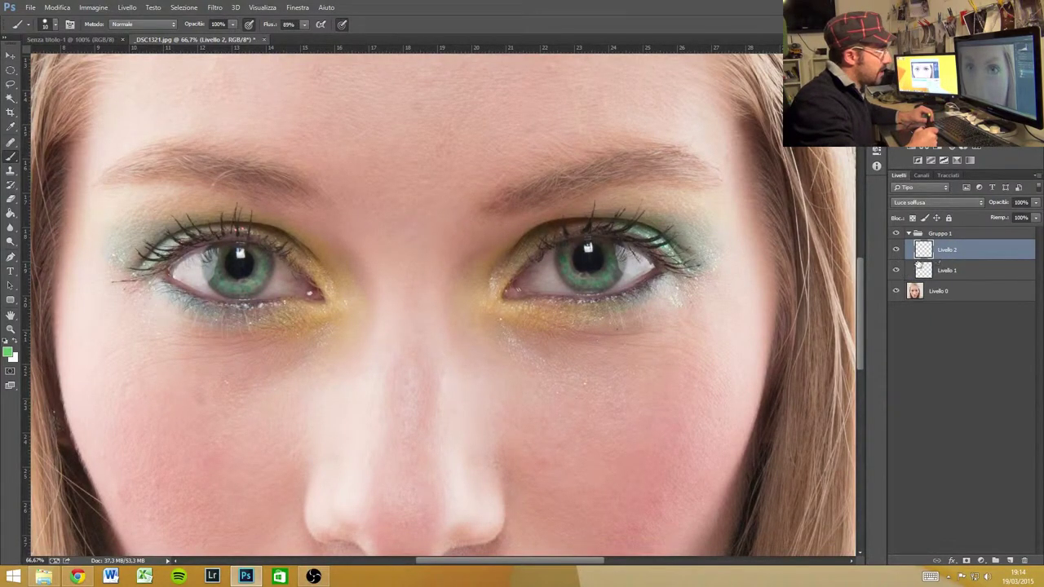
Toggle Gruppo 1 off and back on to compare the softened eyeshadow
left_click(908, 233)
left_click(896, 235)
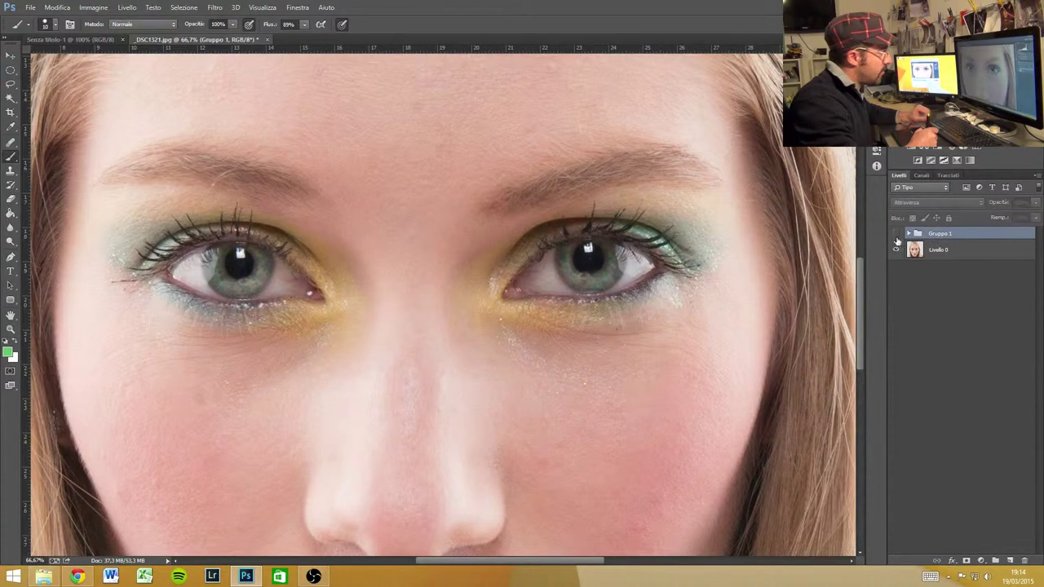
left_click(897, 234)
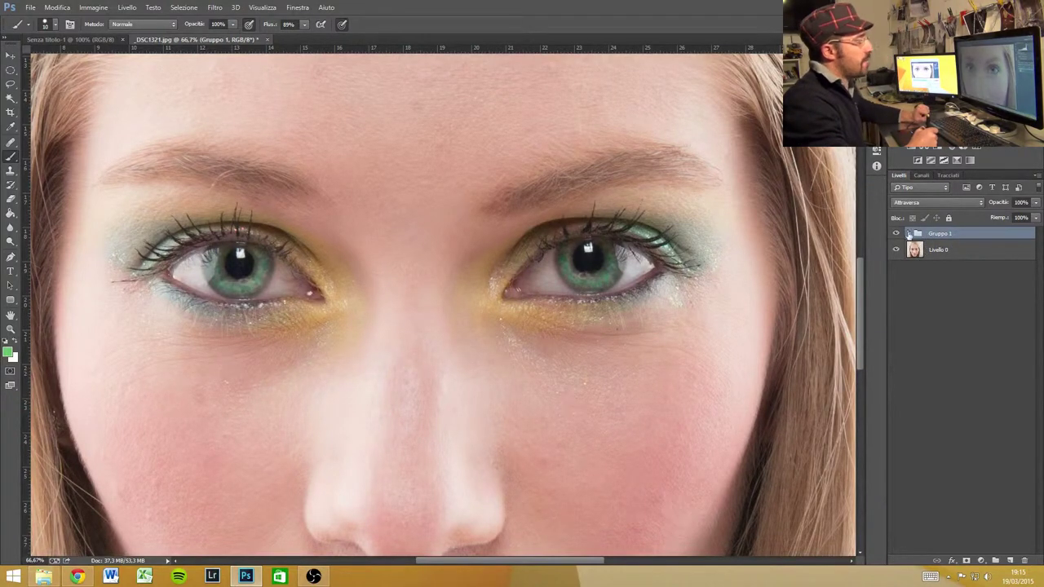
left_click(981, 561)
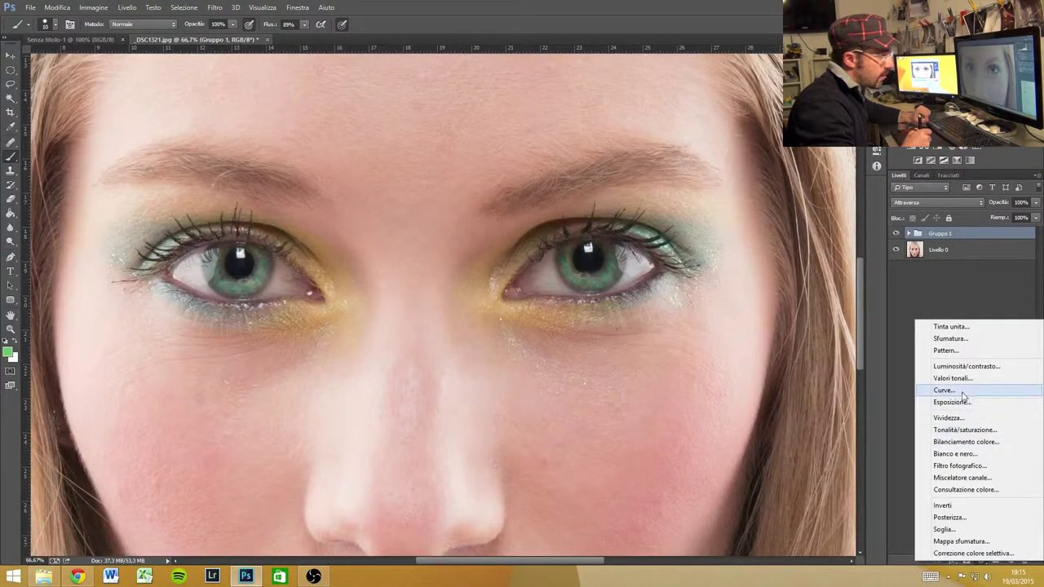
Add a Curves adjustment layer with the RGB curve raised to brighten
left_click(946, 390)
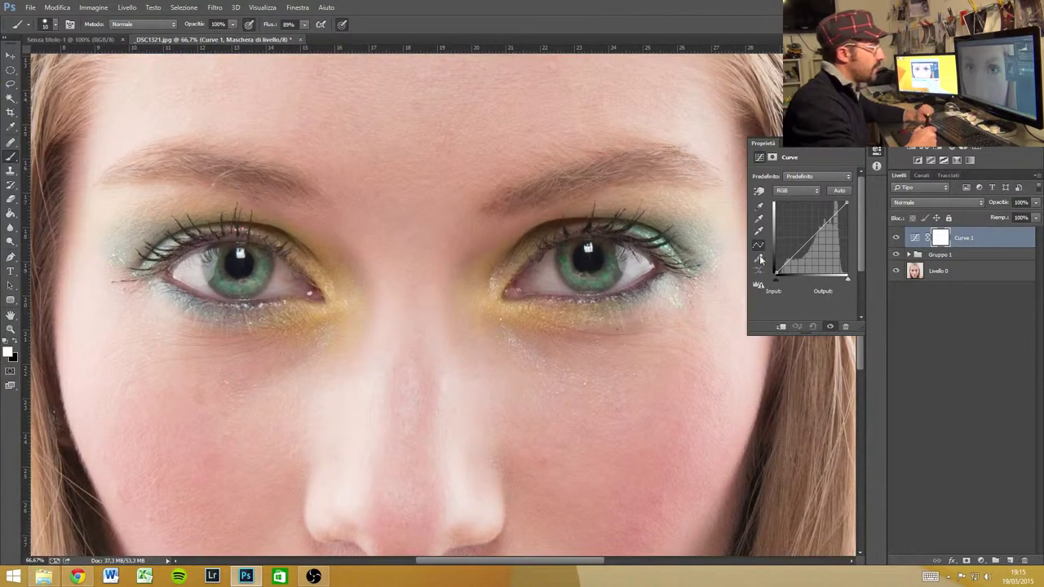
left_click_drag(822, 227, 806, 254)
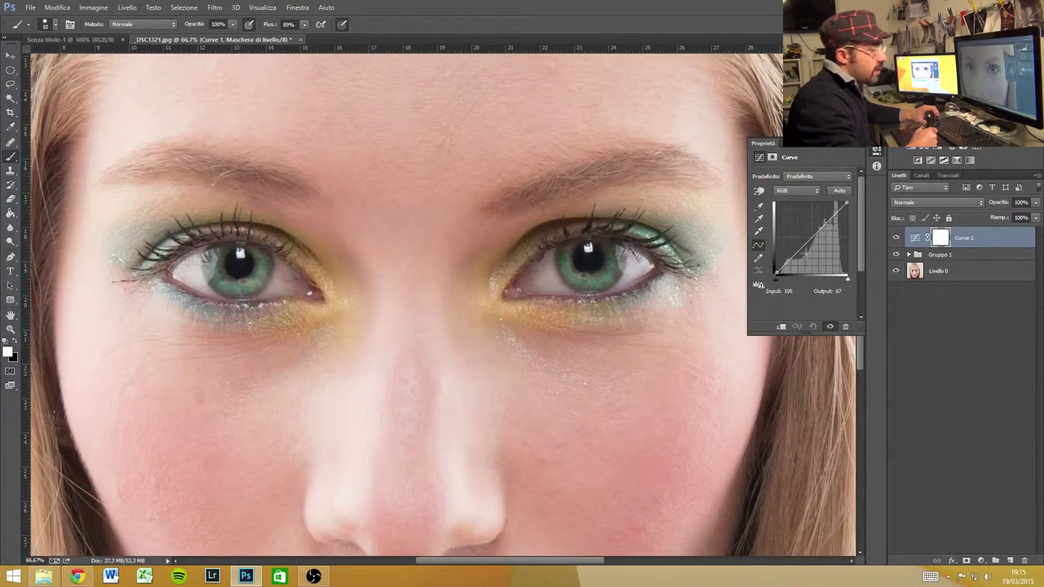
mouse_move(805, 255)
left_mouse_down()
mouse_move(823, 231)
mouse_move(812, 221)
left_mouse_up()
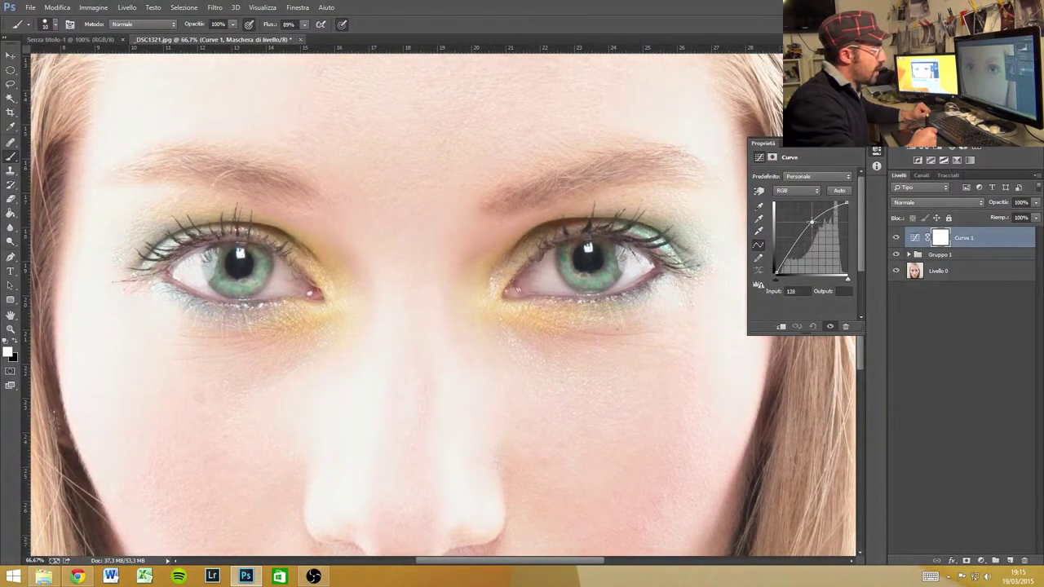
left_click(876, 150)
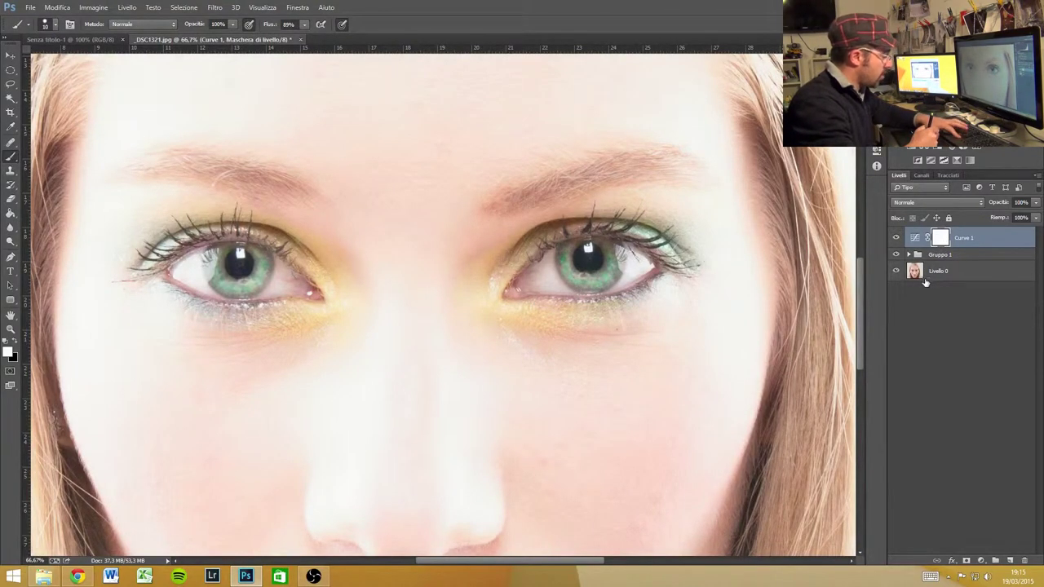
Invert Curve 1's mask, paint the right iris, and use a soft brush at 42% opacity, 31% flow
key("ctrl+i")
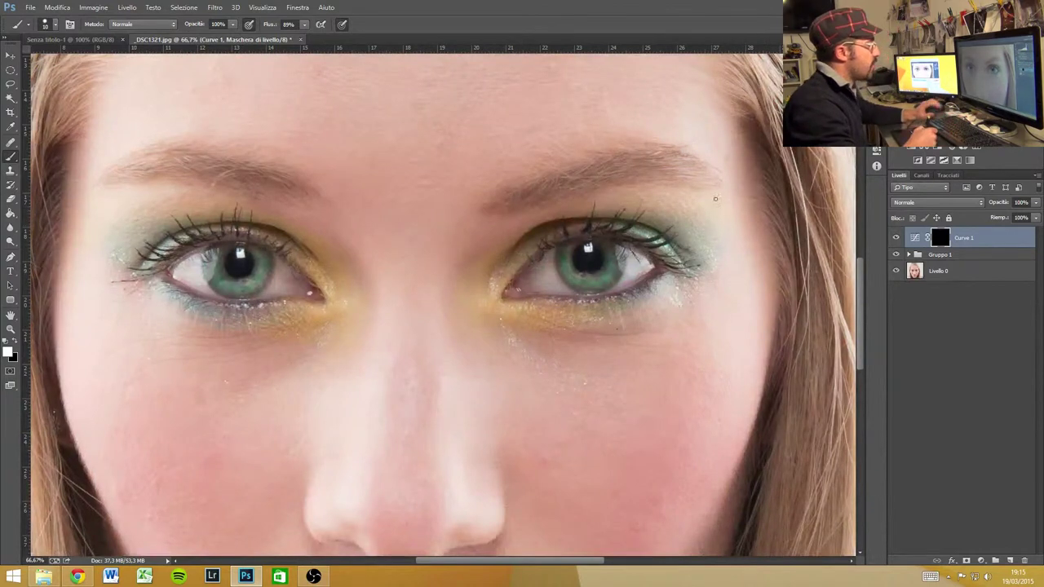
right_click(593, 282, "alt")
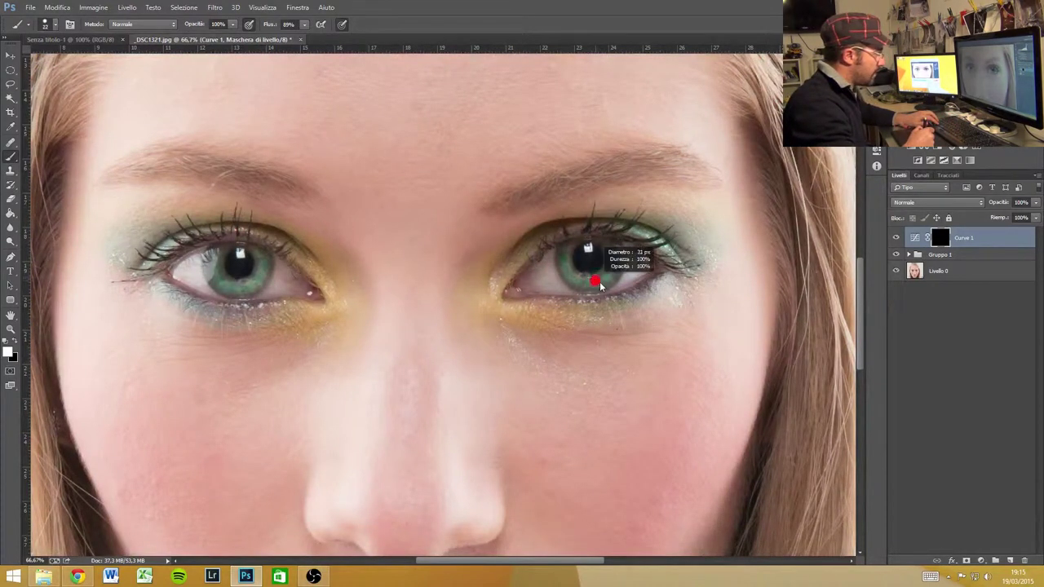
left_click_drag(593, 279, 581, 268)
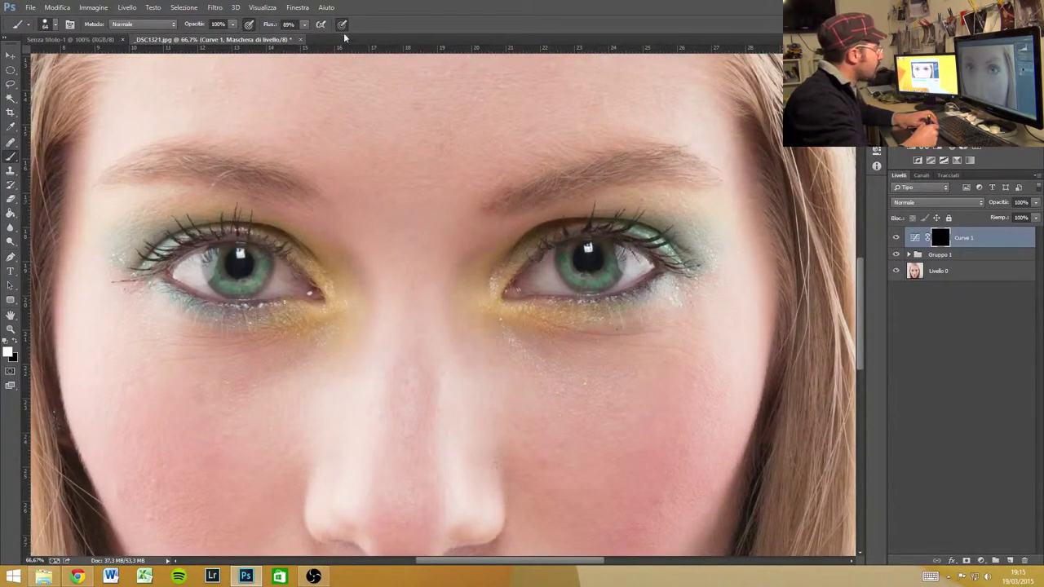
left_click(234, 25)
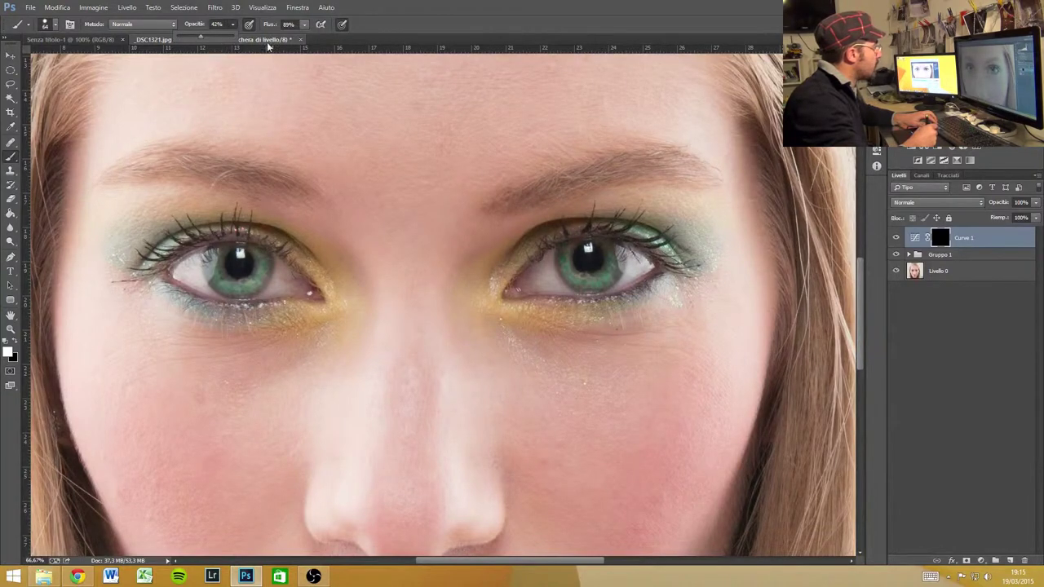
left_click(304, 24)
left_click_drag(301, 37, 273, 37)
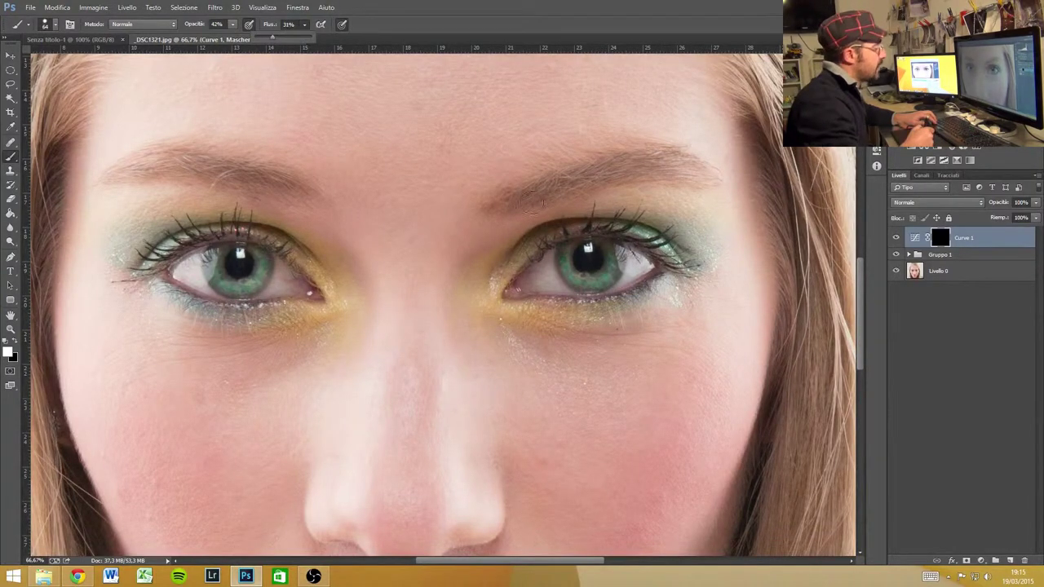
right_click(620, 272, "alt")
left_click_drag(625, 264, 621, 282)
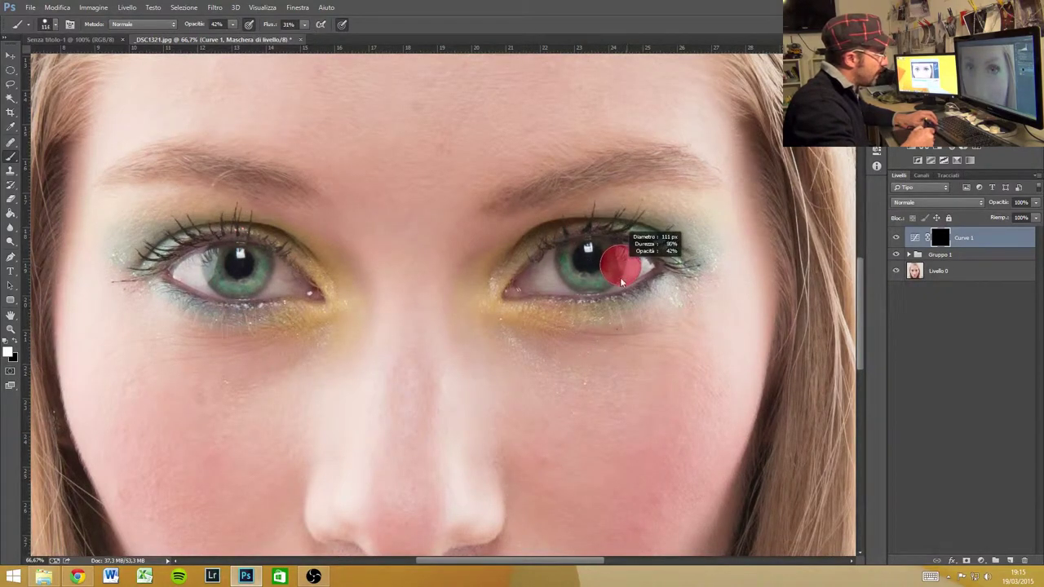
left_click_drag(616, 377, 626, 220)
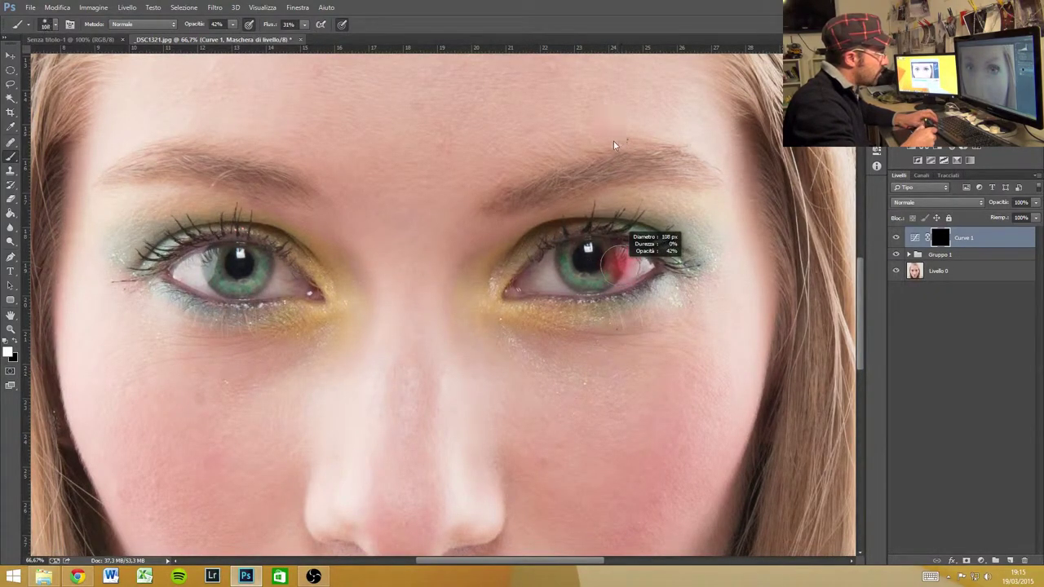
left_click_drag(620, 153, 614, 140)
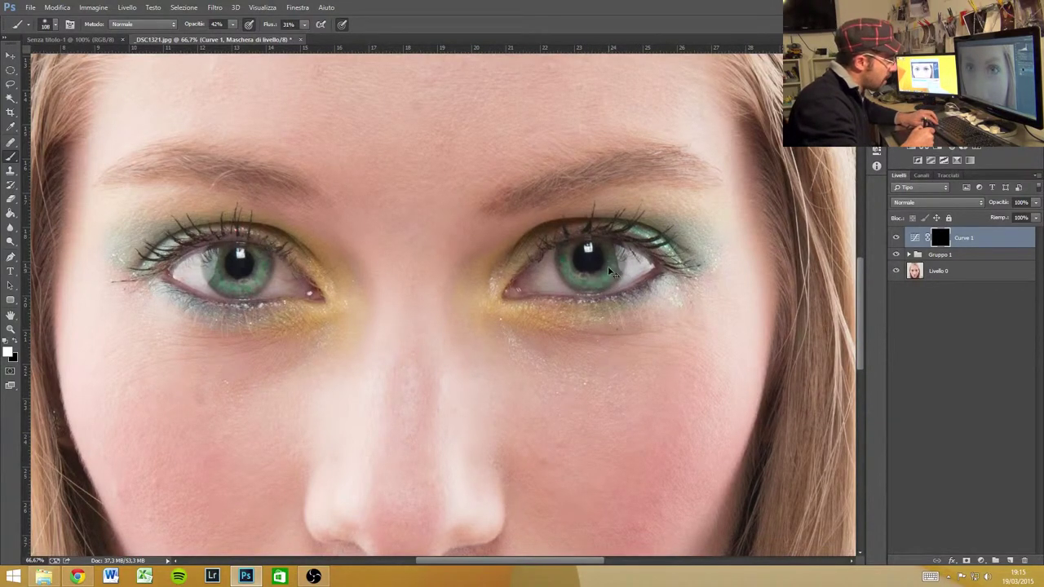
left_click_drag(610, 271, 604, 266)
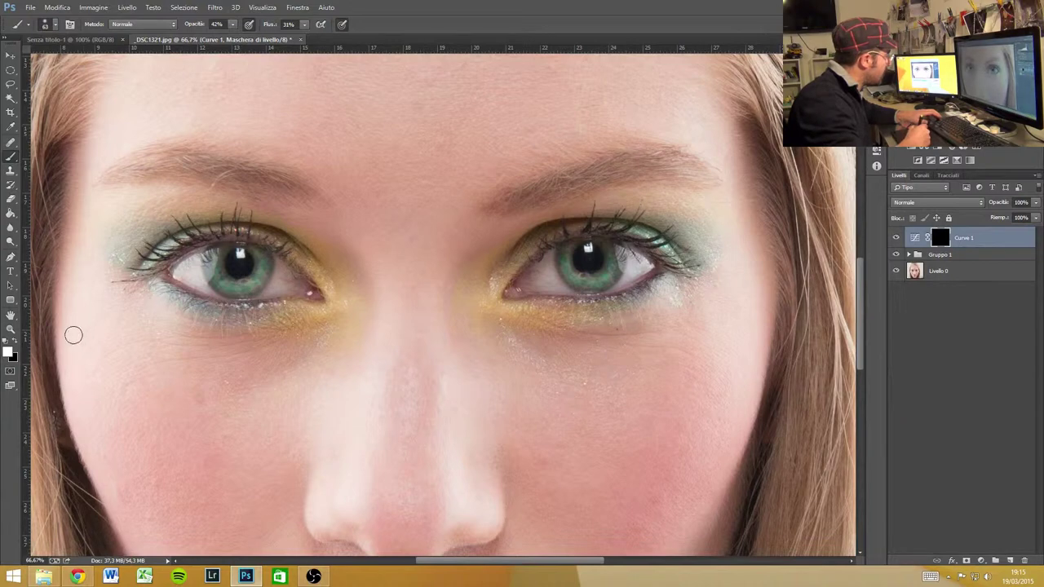
Paint white over the left iris and toggle Curve 1 to compare
left_click(12, 357)
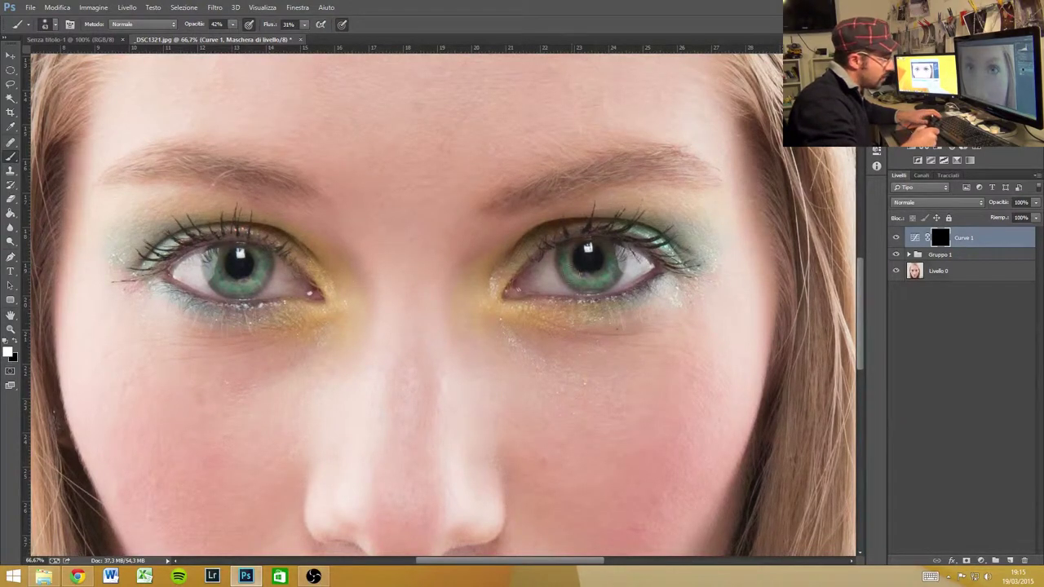
left_click_drag(215, 275, 261, 279)
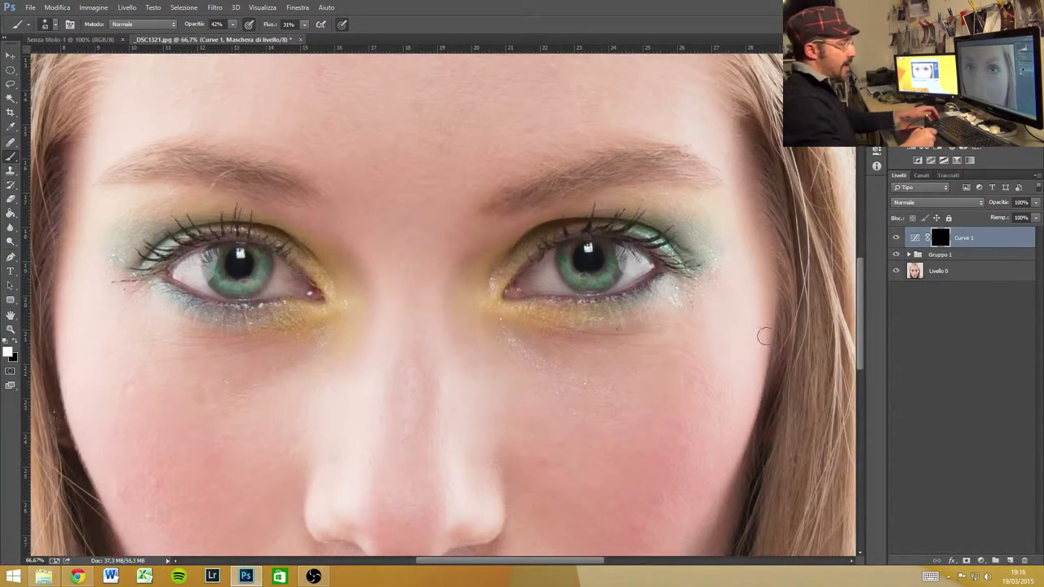
left_click(897, 237)
left_click(896, 238)
left_click(896, 237)
left_click(896, 238)
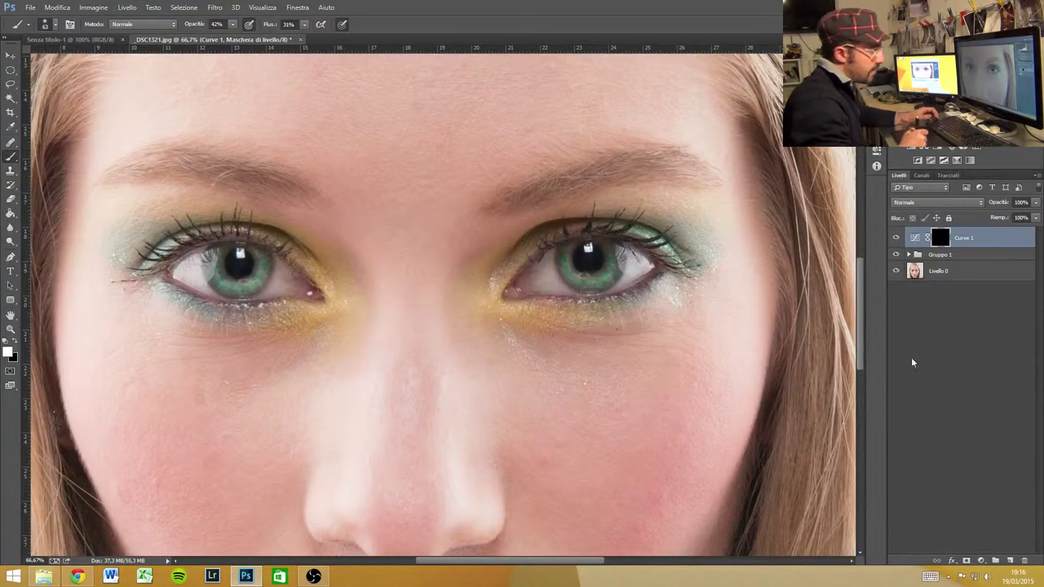
left_click(983, 562)
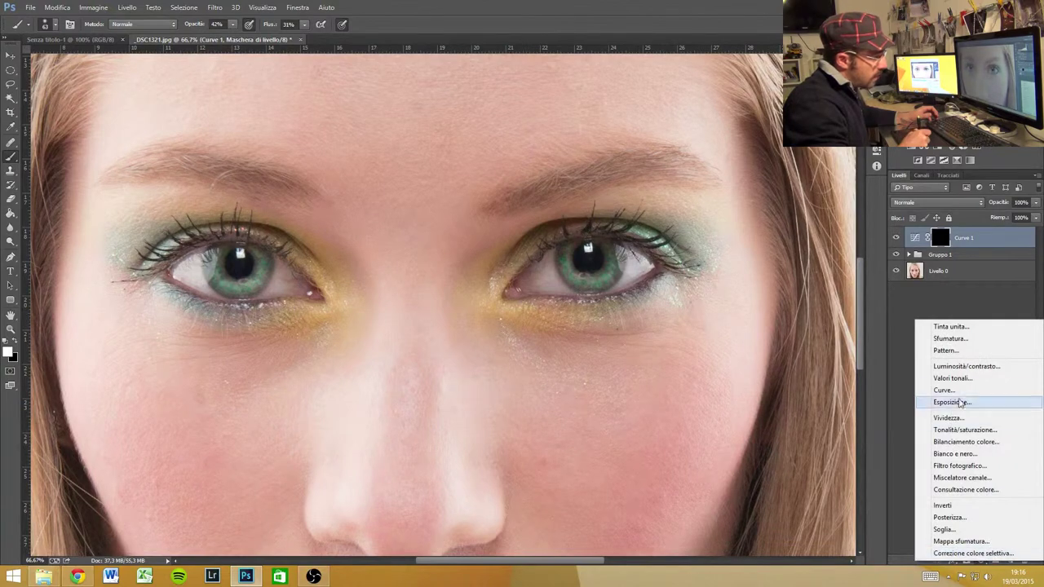
Add Curve 2 pulled down to darken, invert its mask to black, and paint over the iris
left_click(962, 389)
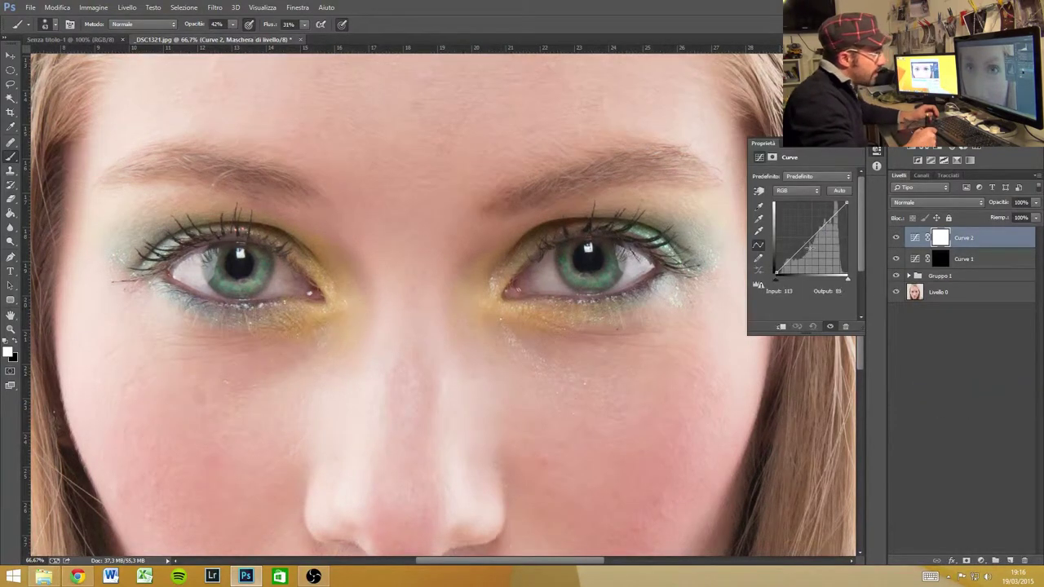
left_click_drag(806, 240, 812, 250)
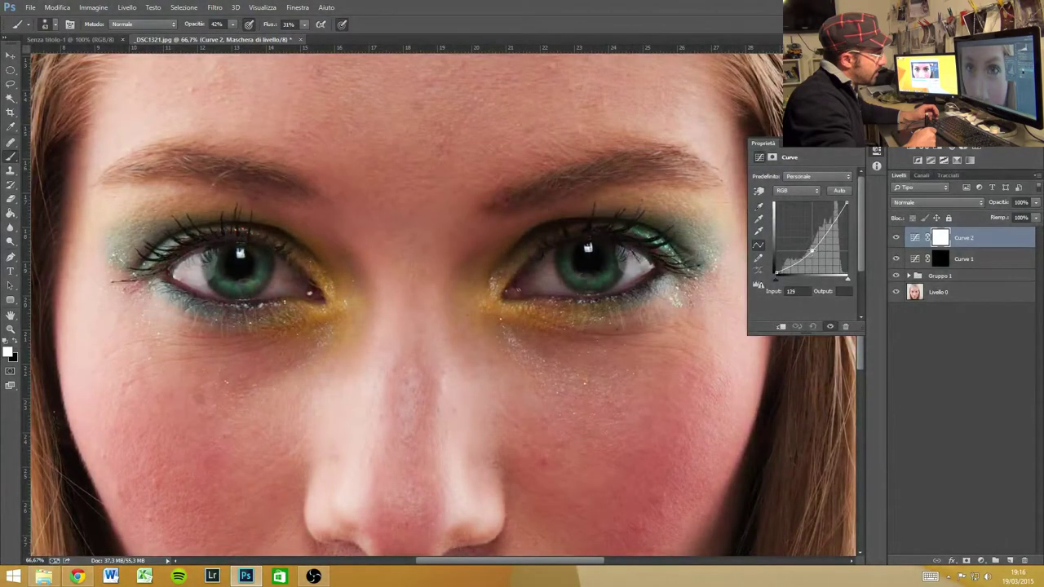
left_click(876, 151)
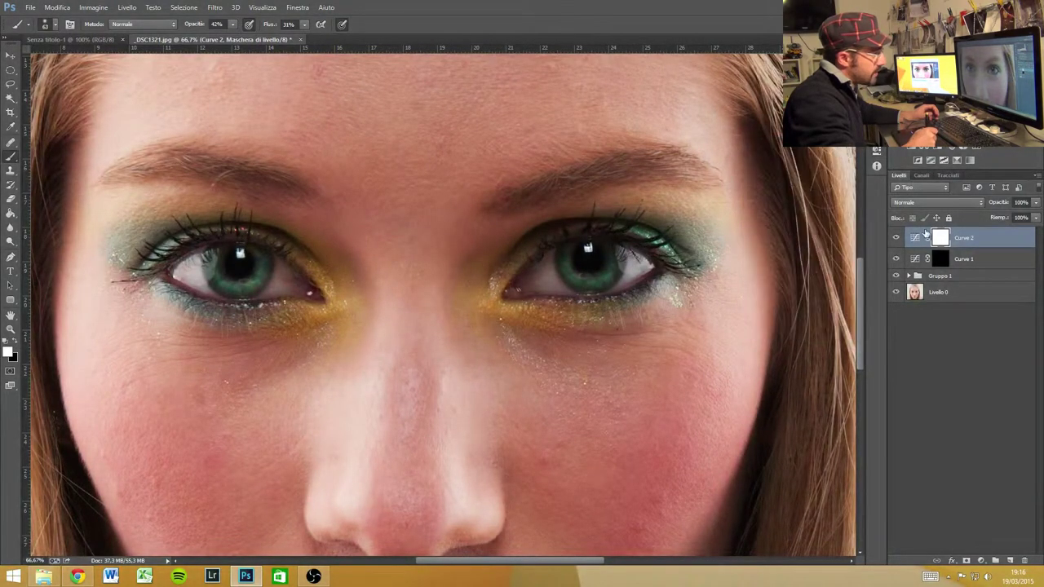
key("ctrl+i")
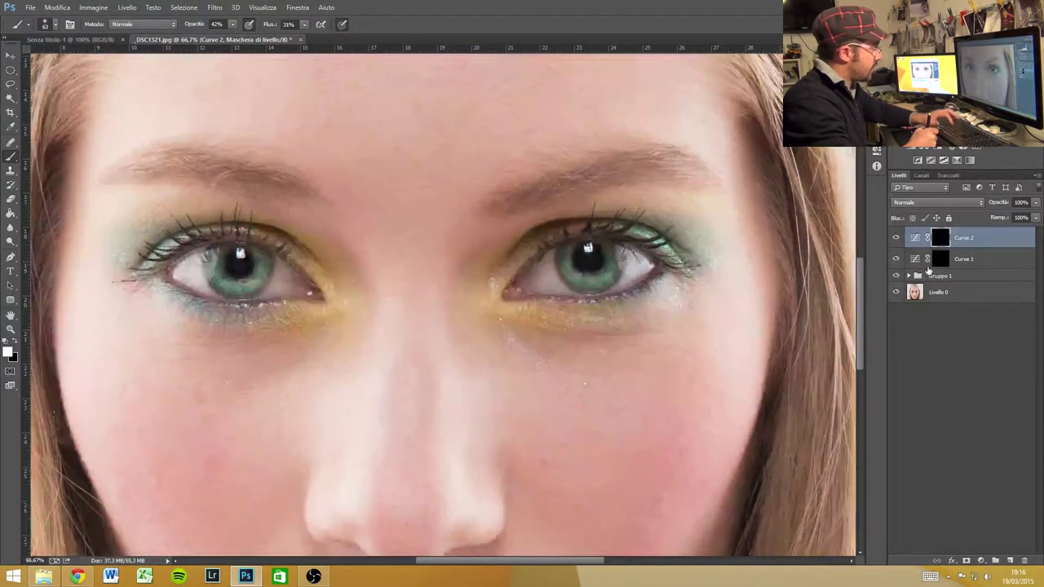
right_click(604, 275, "alt")
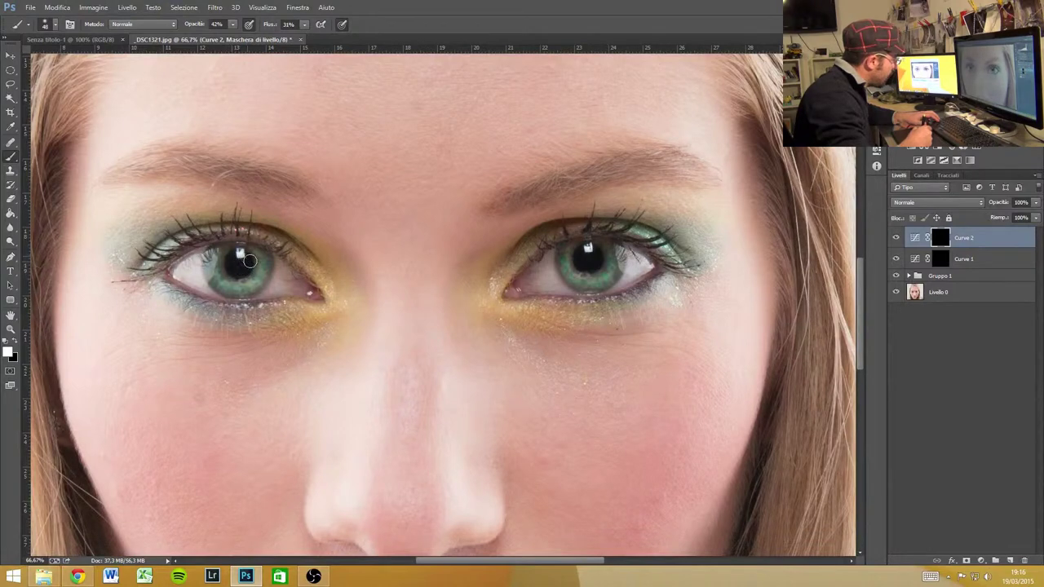
left_click(241, 269)
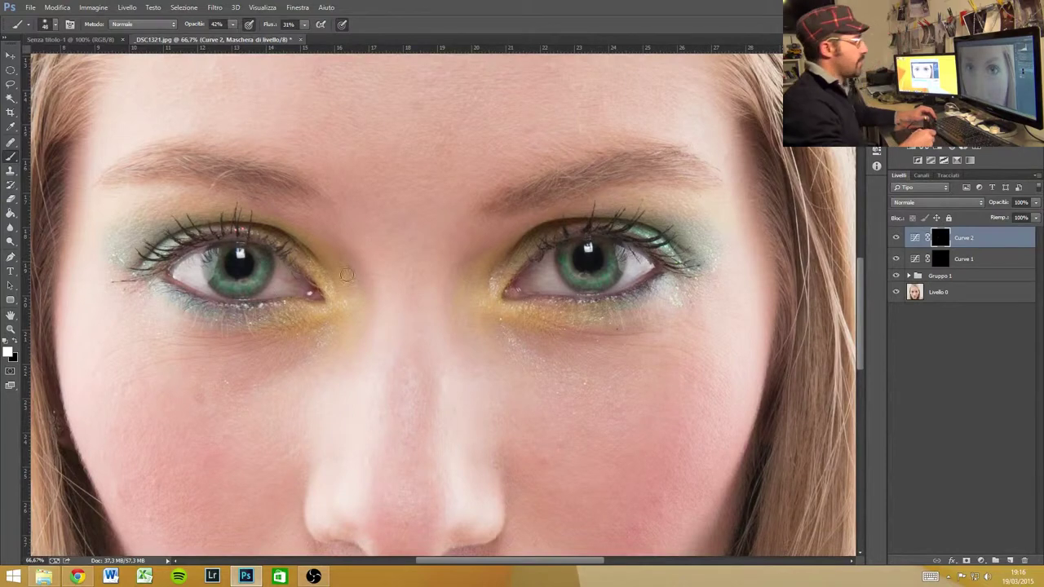
Select Curve 1 and Curve 2 and group them with Ctrl+G
left_click(896, 237)
left_click(897, 238)
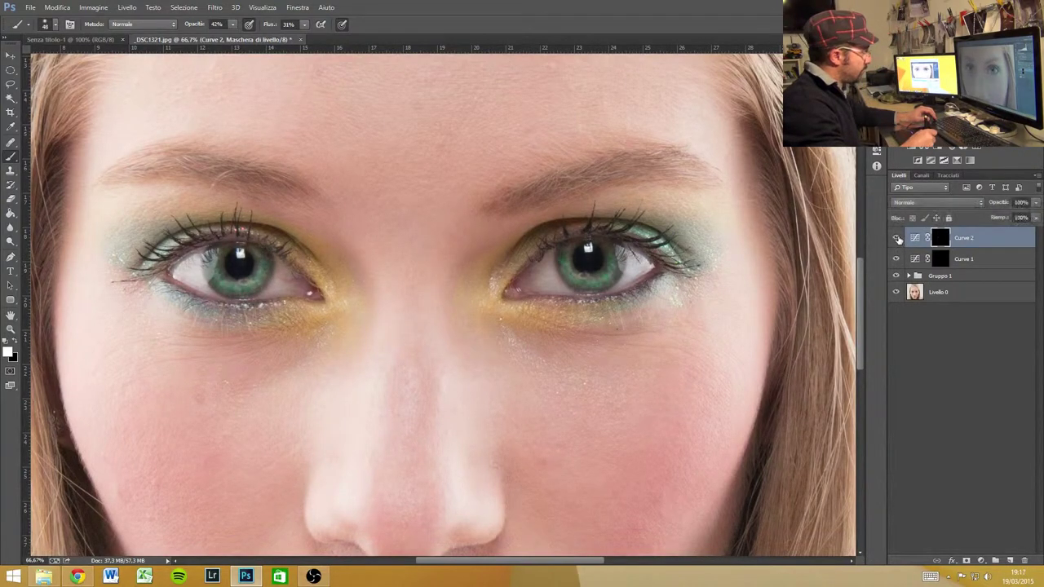
left_click(924, 258, "shift")
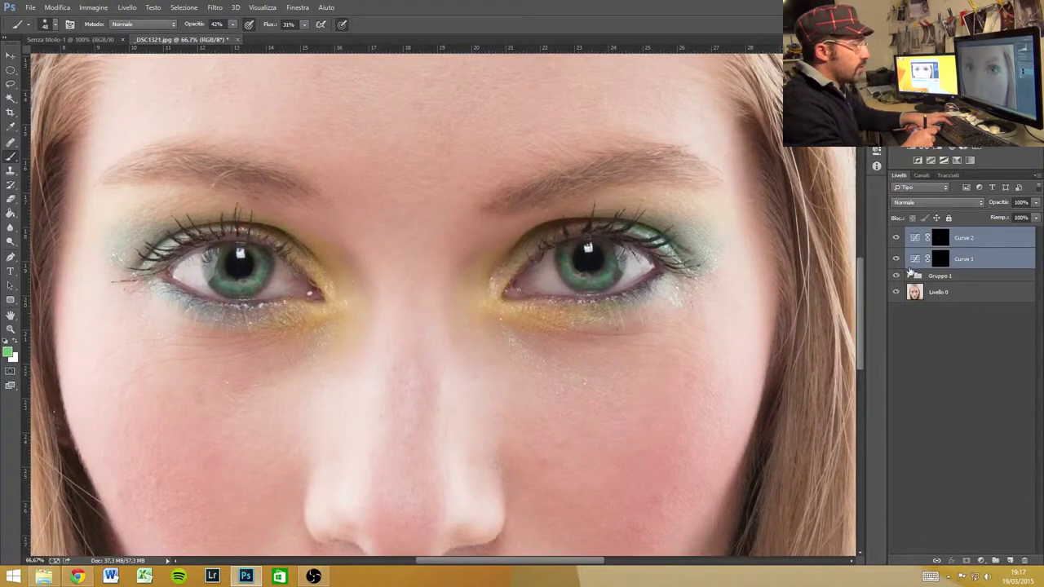
key("ctrl+g")
Toggle Gruppo 2 and solo the original photo to compare the eye retouching
left_click(897, 234)
left_click(897, 234)
left_click(897, 234)
left_click(897, 234)
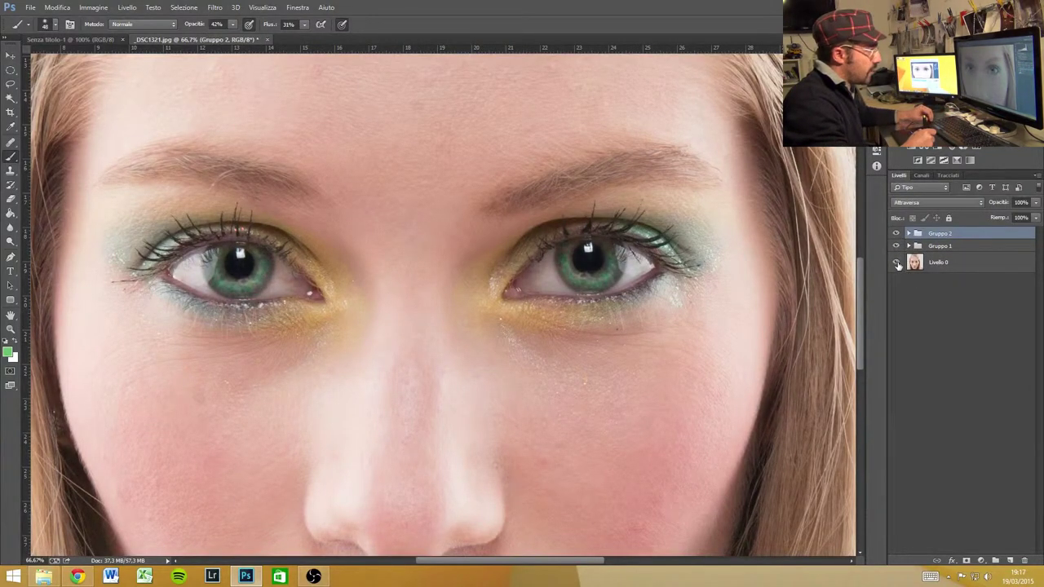
left_click(897, 263, "alt")
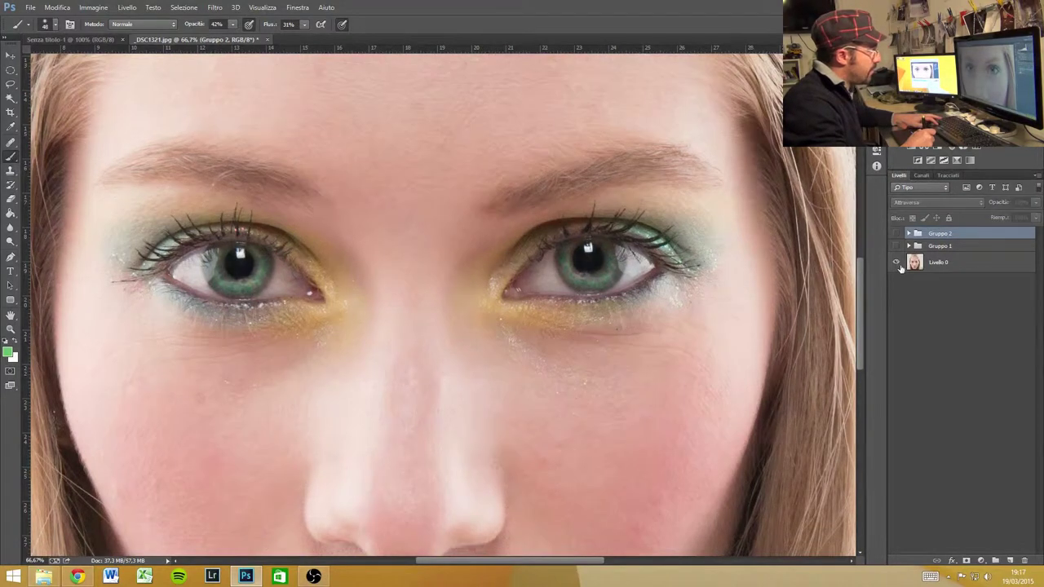
left_click(898, 264, "alt")
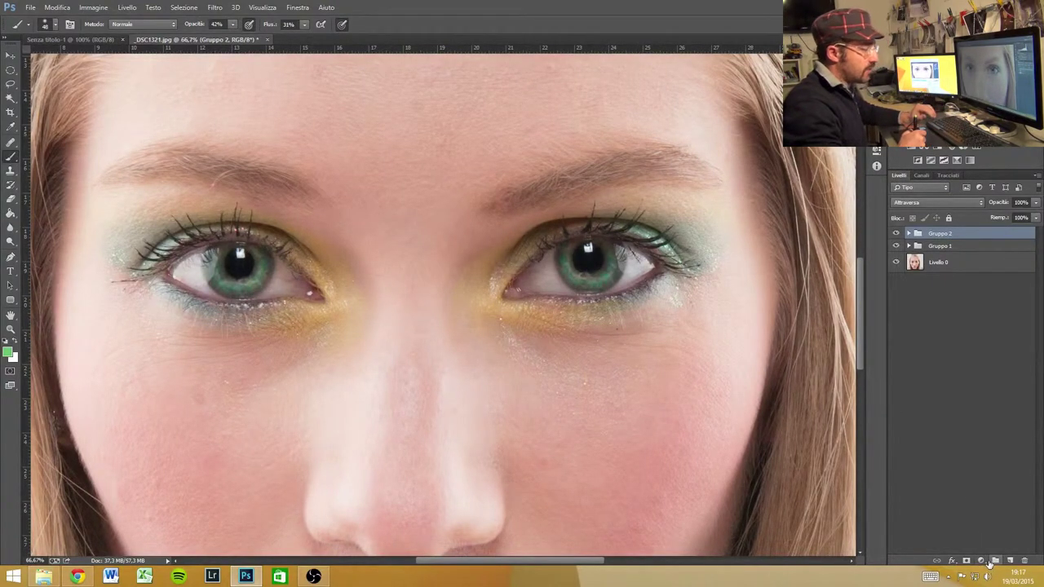
On a new layer, paint white over the whites of both eyes
left_click(1010, 561)
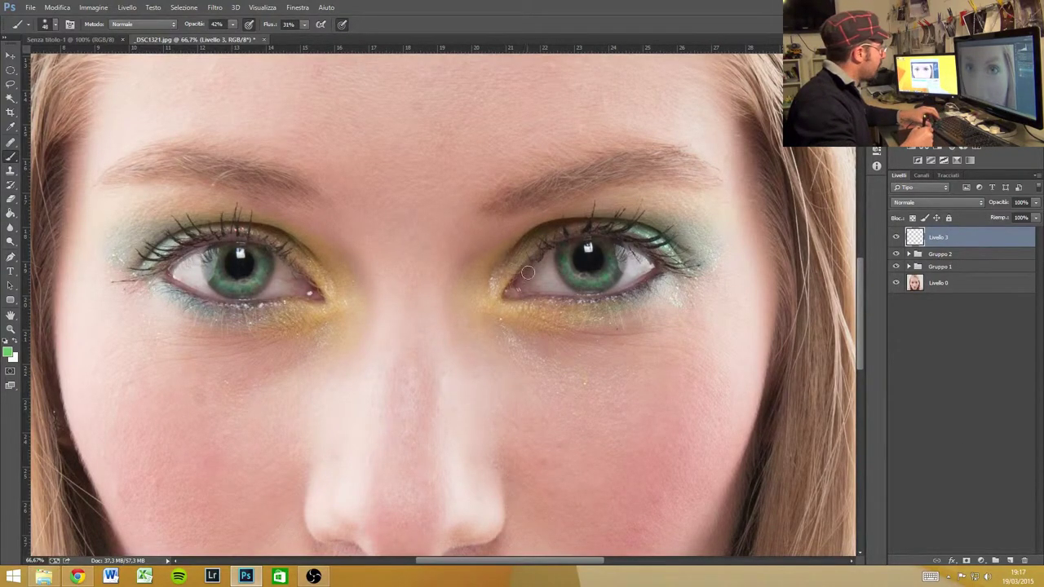
key("x")
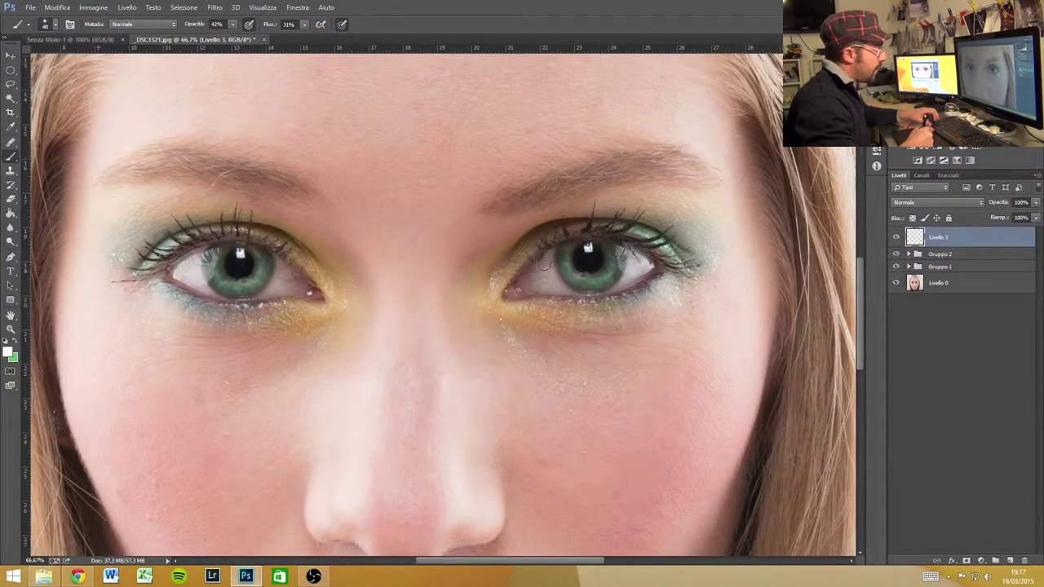
mouse_move(545, 263)
left_mouse_down()
mouse_move(540, 290)
mouse_move(549, 255)
mouse_move(566, 288)
left_mouse_up()
mouse_move(633, 266)
left_mouse_down()
mouse_move(629, 257)
mouse_move(619, 286)
mouse_move(649, 265)
mouse_move(624, 286)
mouse_move(563, 293)
mouse_move(611, 294)
mouse_move(517, 286)
left_mouse_up()
mouse_move(290, 269)
left_mouse_down()
mouse_move(281, 286)
mouse_move(295, 282)
mouse_move(289, 268)
mouse_move(312, 287)
left_mouse_up()
left_click_drag(184, 265, 197, 280)
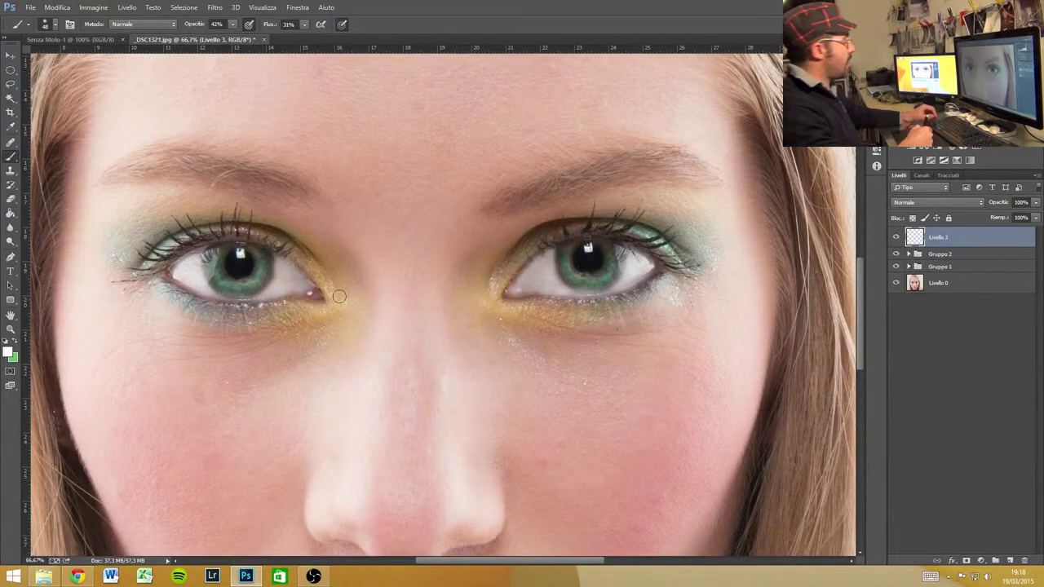
Toggle the whitening layer Livello 3 to compare, then reselect it
left_click(896, 236)
left_click(896, 237)
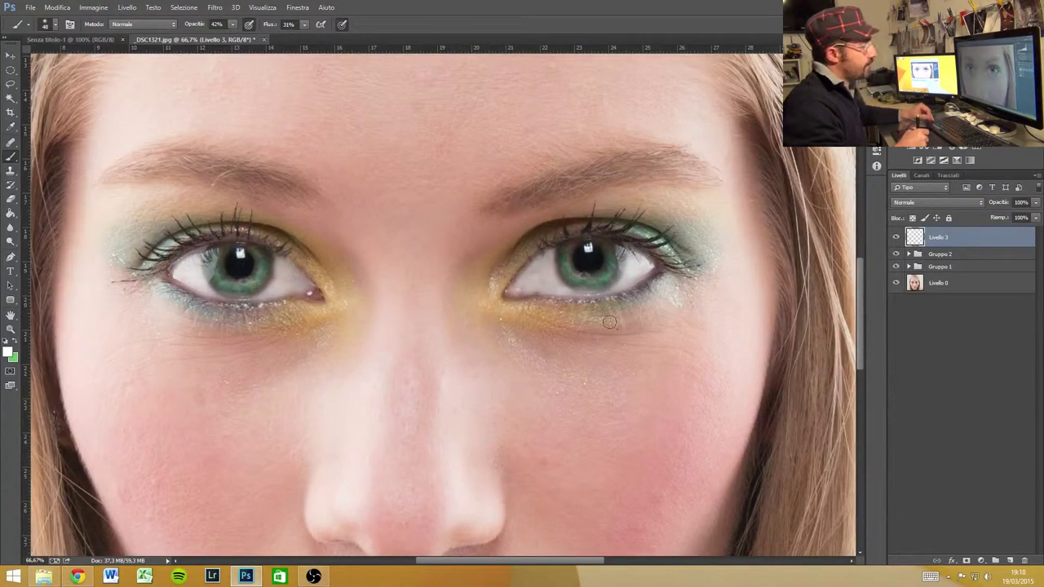
left_click(979, 253)
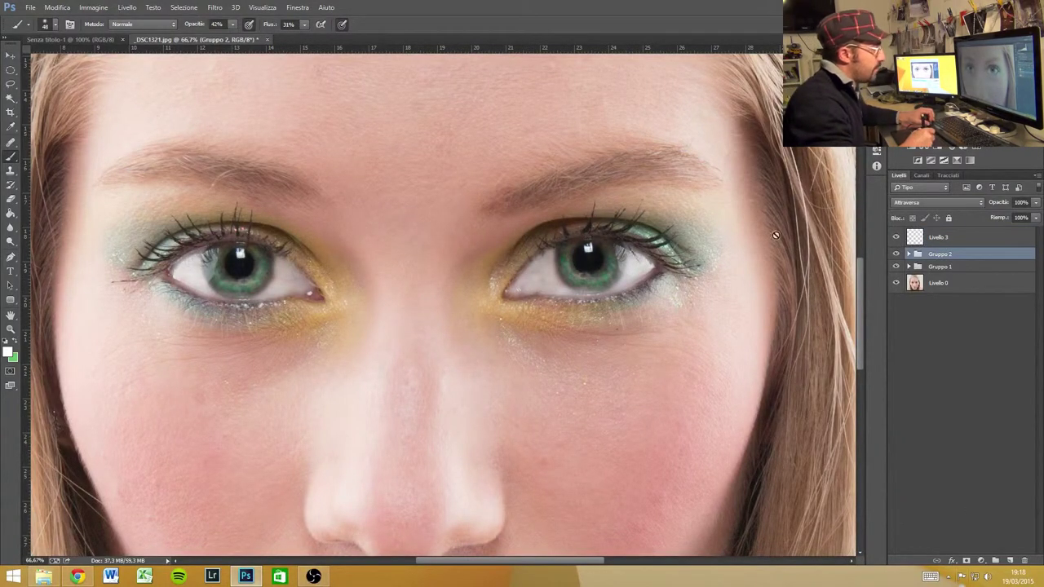
left_click(970, 236)
key("h")
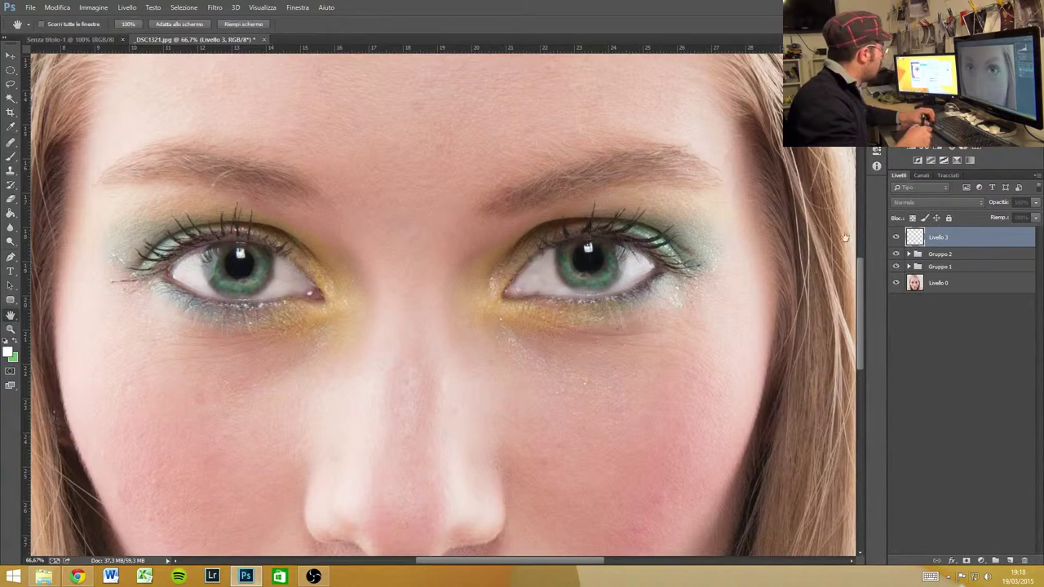
double_click(979, 236)
Split the Livello sottostante Blend If black point to 0/52 and confirm the layer style
mouse_move(580, 194)
left_mouse_down()
mouse_move(882, 343)
mouse_move(895, 318)
left_mouse_up()
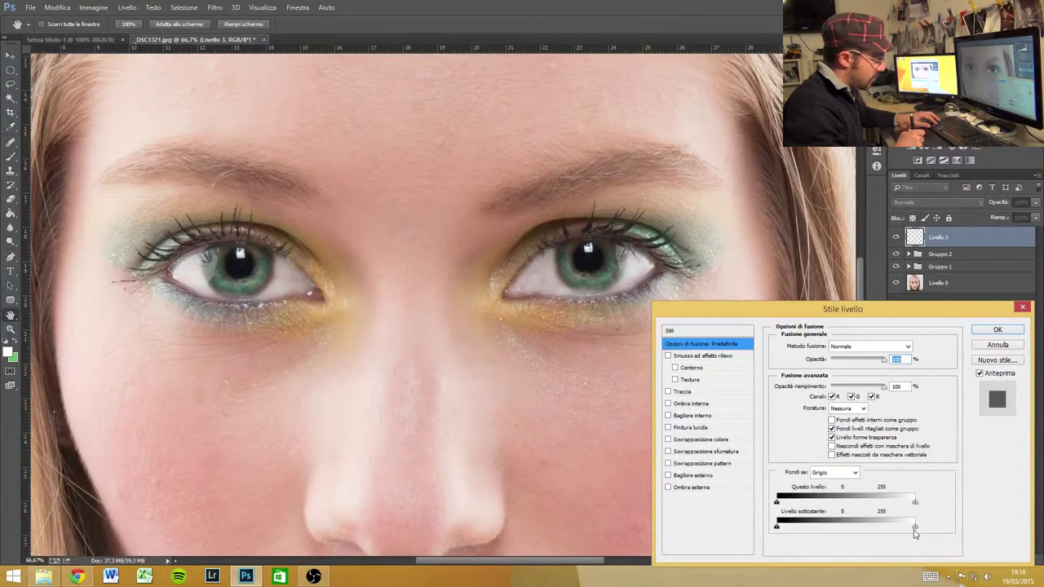
key("alt")
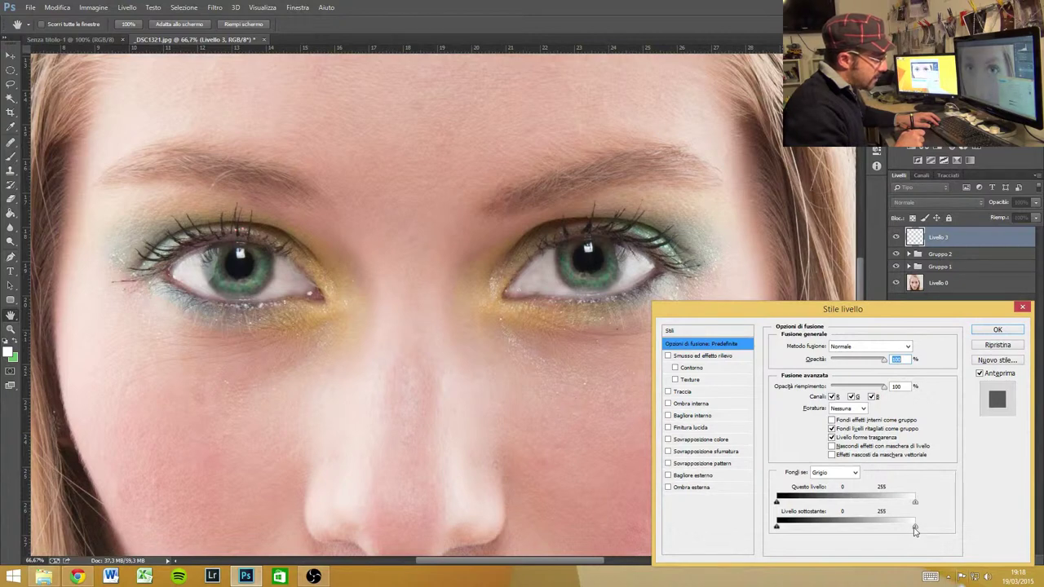
left_click_drag(895, 530, 810, 531)
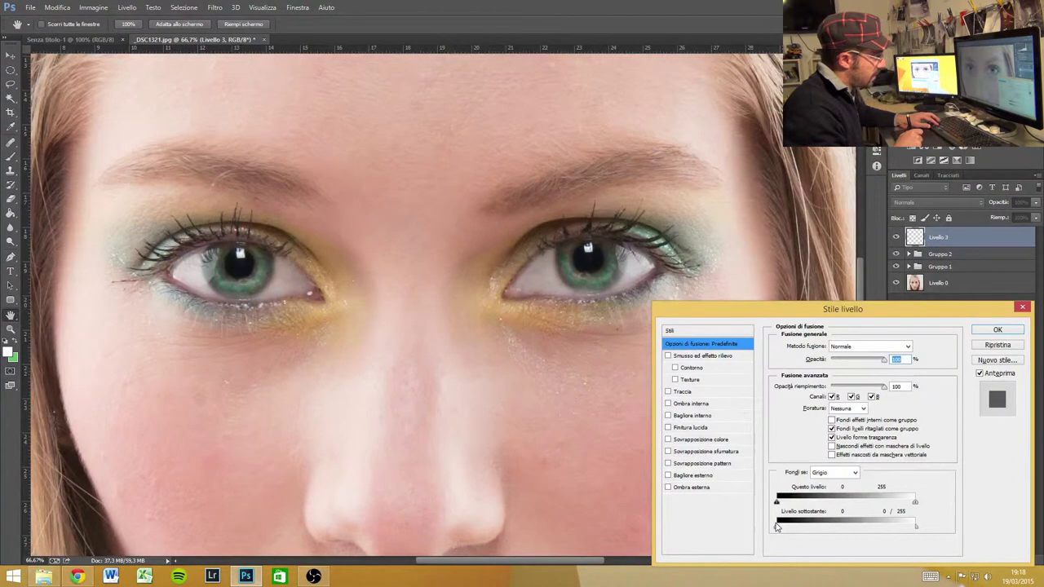
left_click_drag(795, 527, 808, 526)
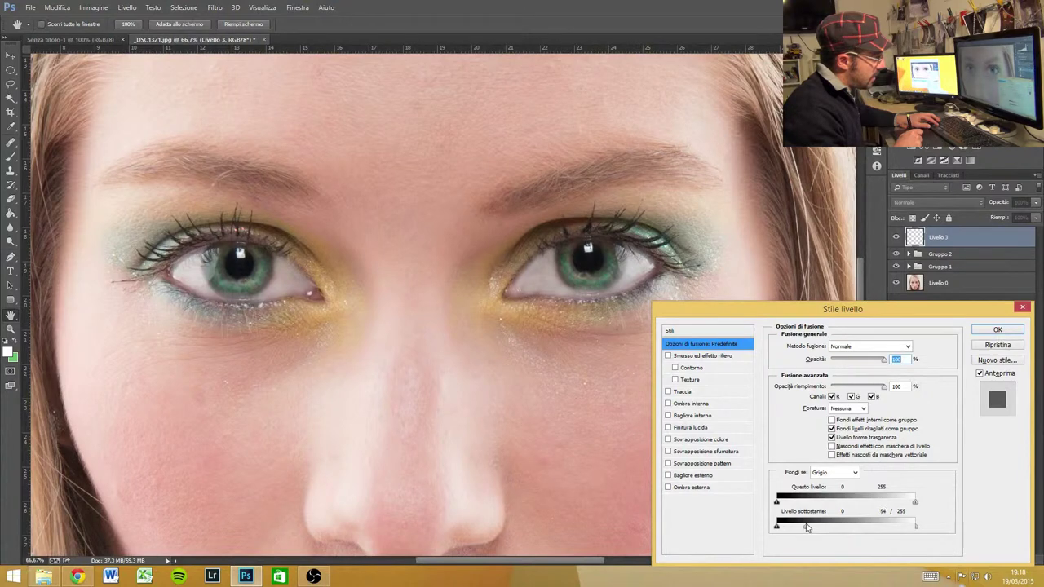
left_click_drag(807, 527, 803, 526)
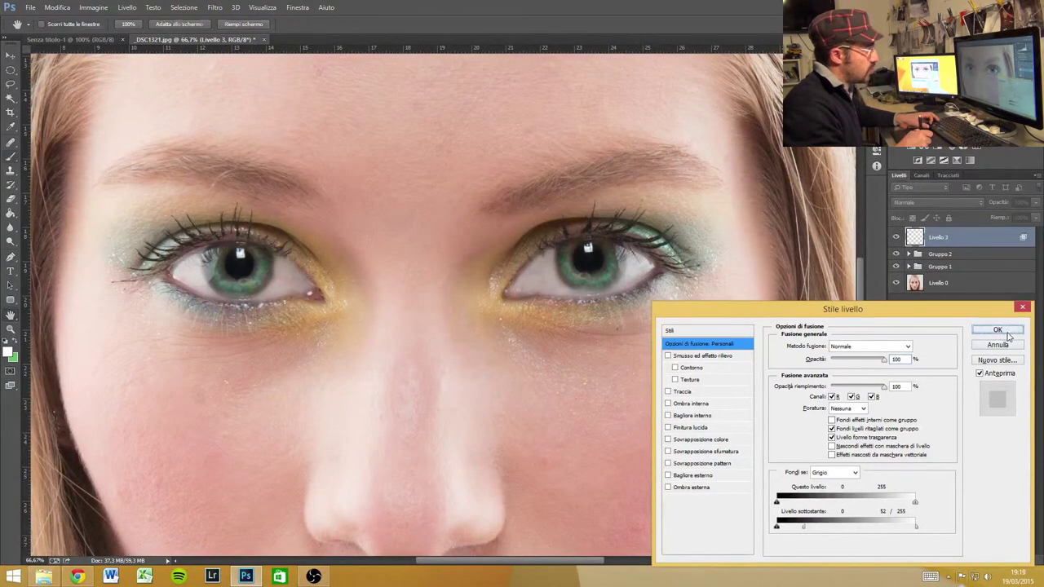
left_click(996, 330)
left_click(897, 239)
Lower Livello 3's opacity to 39%
left_click(898, 239)
left_click(1034, 218)
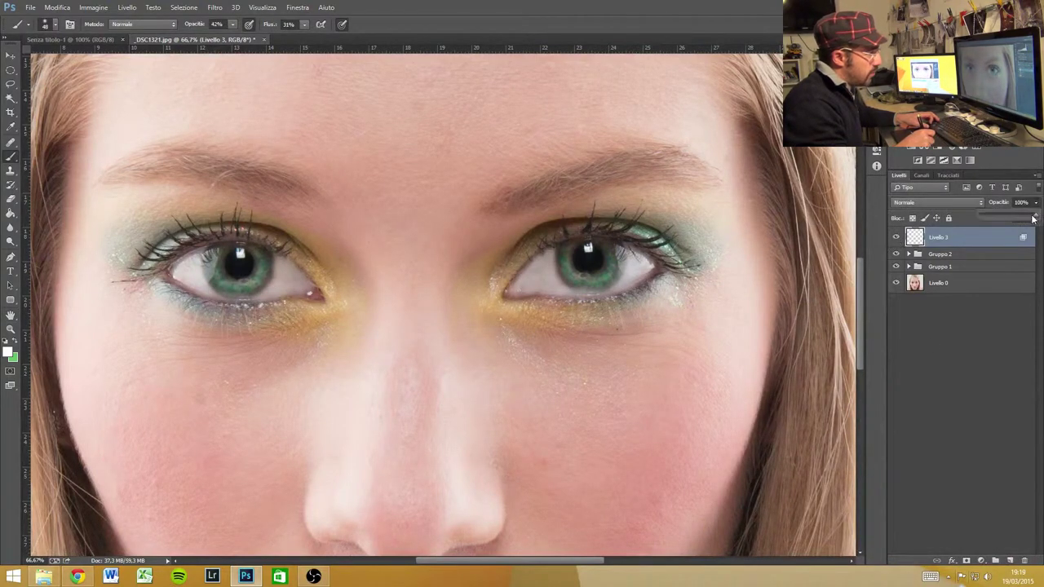
left_click_drag(1036, 219, 1008, 221)
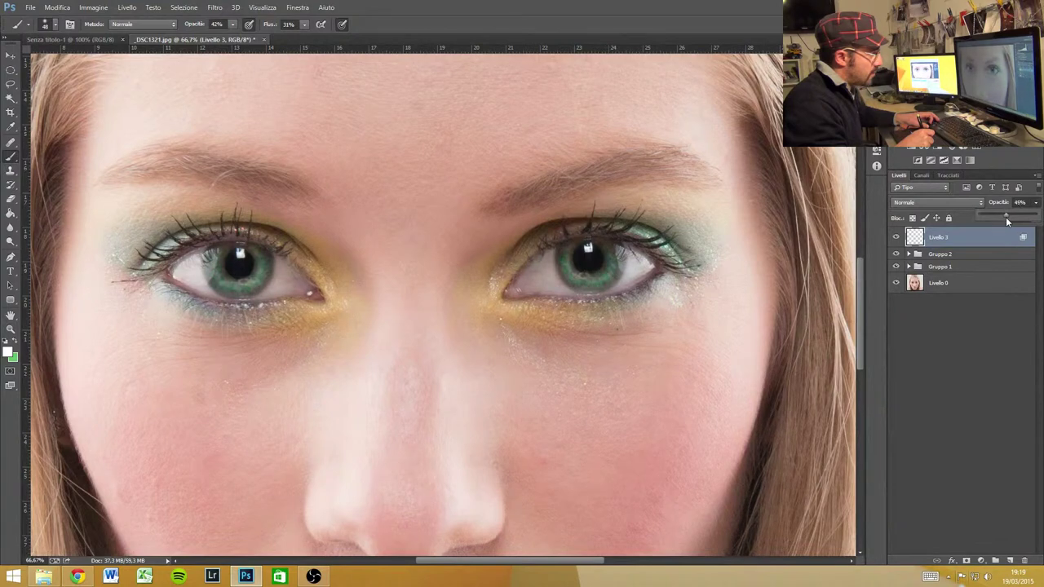
left_click_drag(1007, 221, 1003, 218)
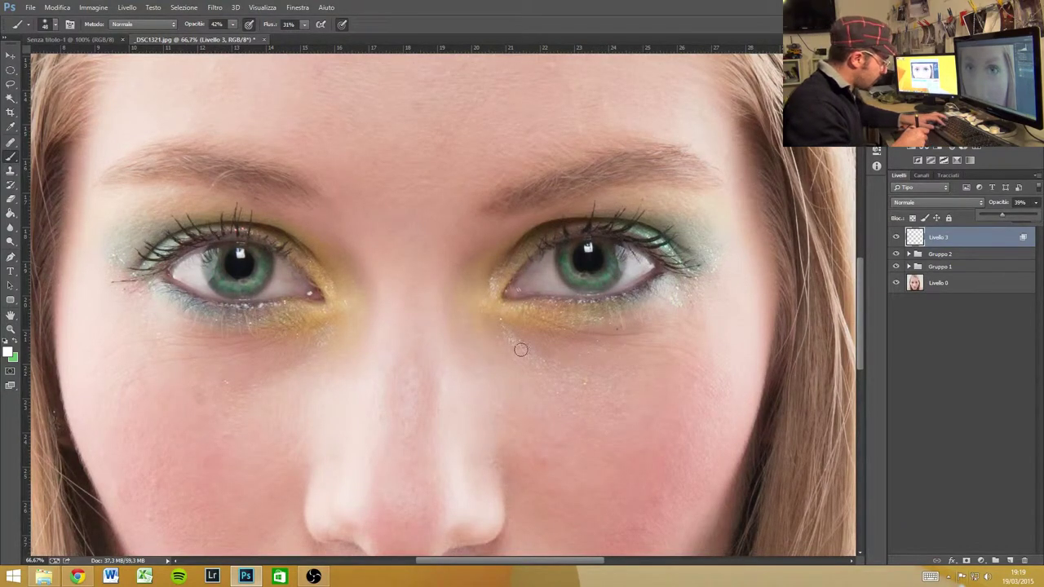
Set up the Eraser at 58% opacity and 14% flow
key("e")
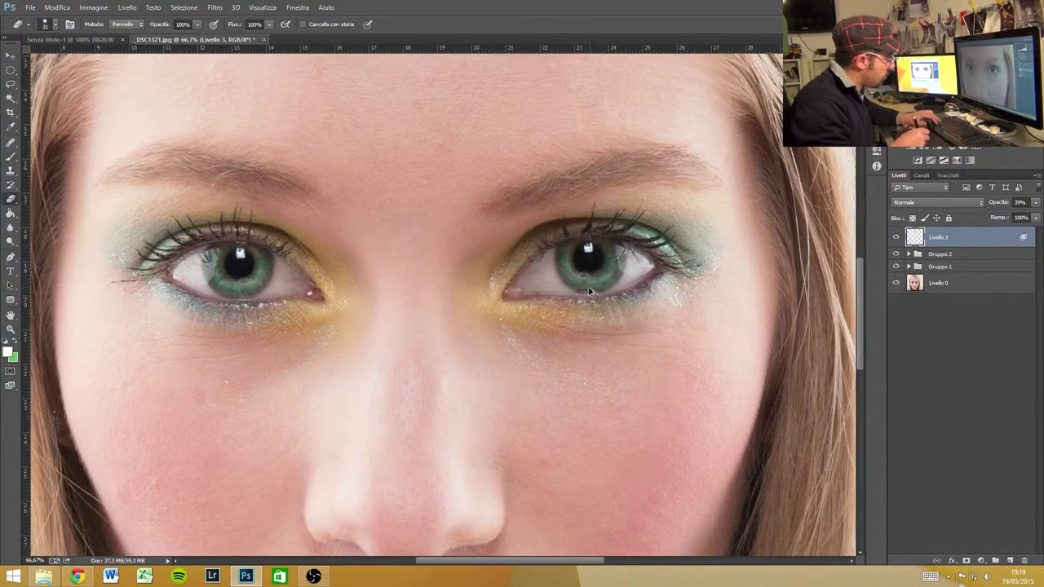
left_click(196, 27)
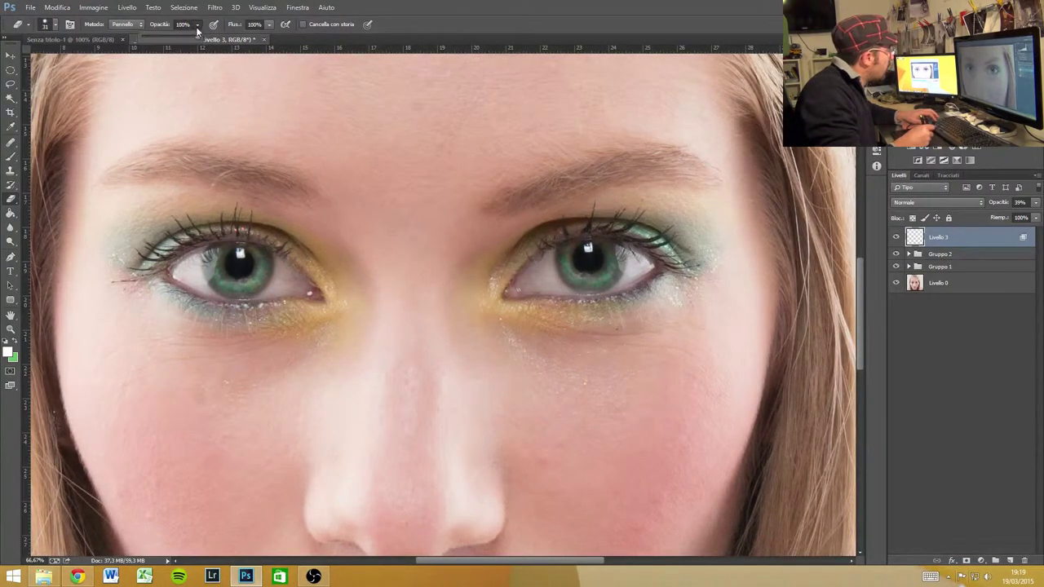
left_click(269, 25)
left_click_drag(259, 39, 224, 39)
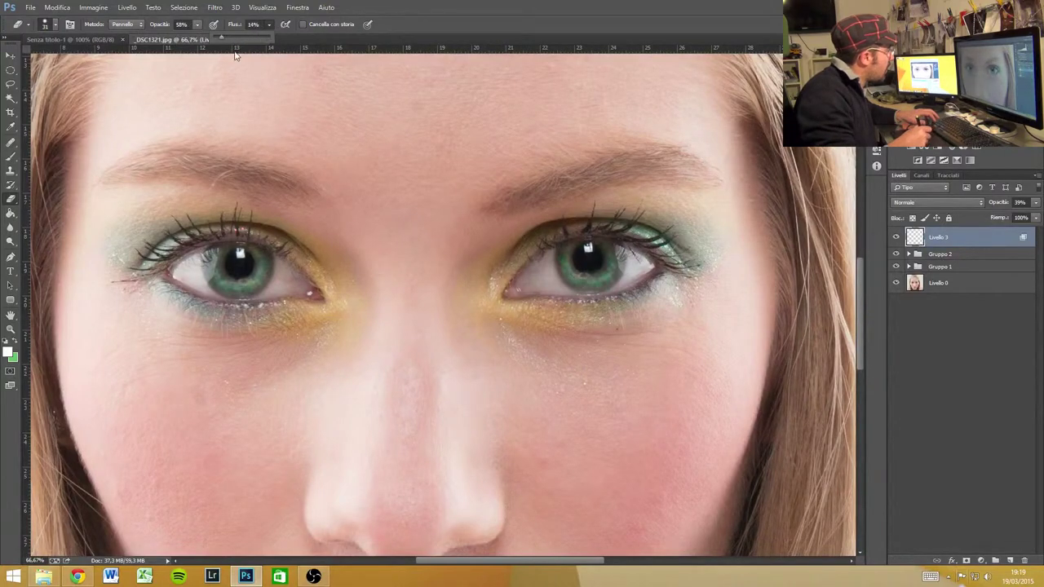
left_click(584, 288)
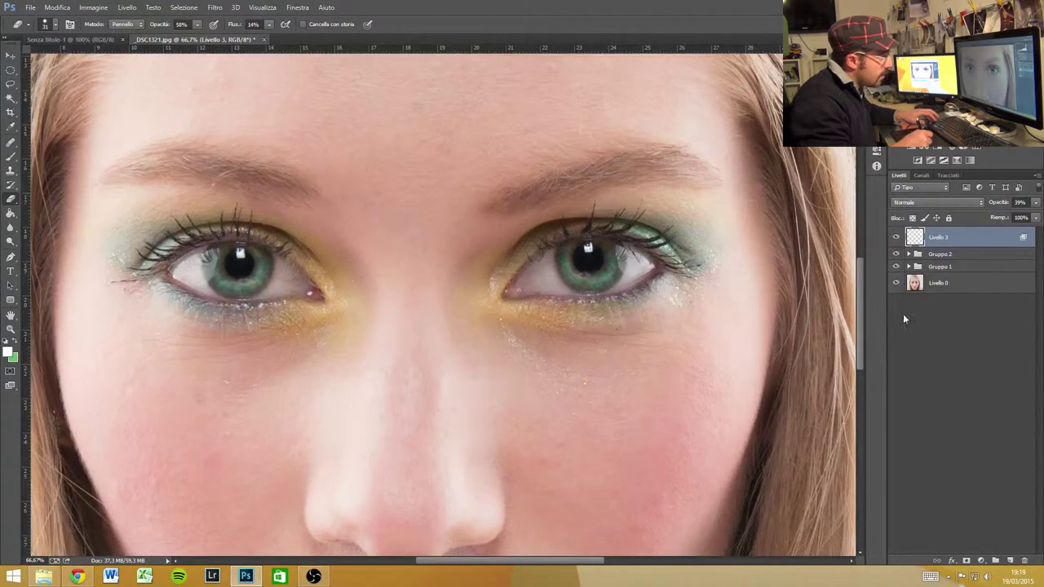
Toggle Livello 3 on and off to compare the eye-white brightening
left_click(897, 237)
left_click(896, 237)
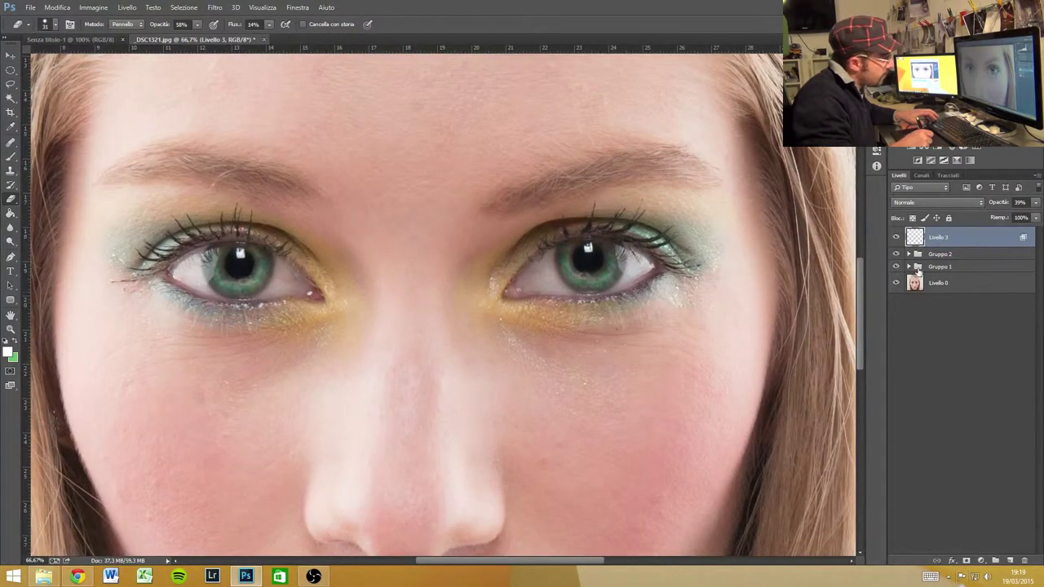
left_click(895, 238)
left_click(895, 238)
left_click(896, 239)
left_click(896, 239)
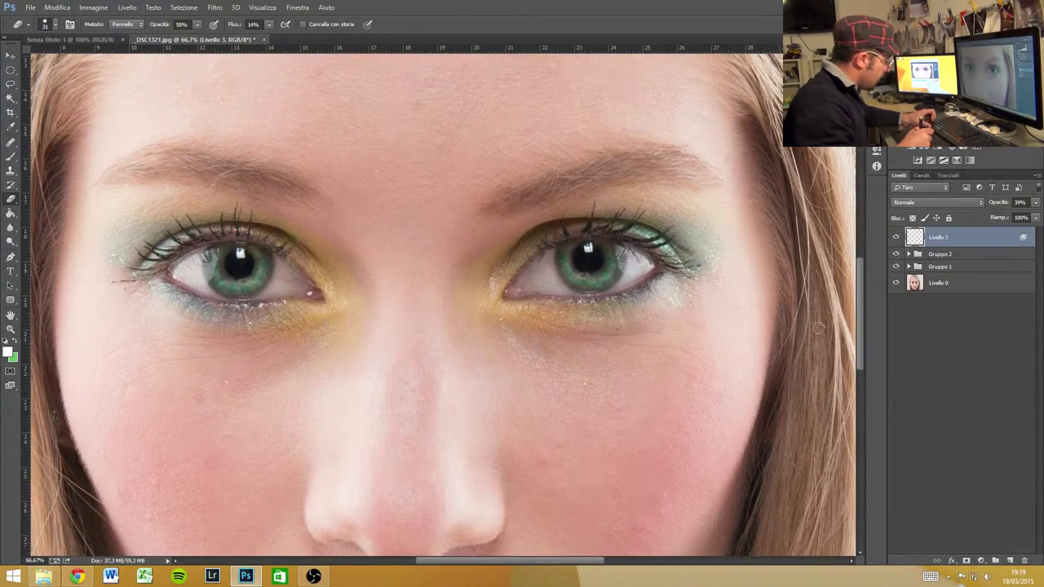
Zoom out to the full portrait, compare against Livello 0 alone, then stamp visible layers into Livello 4
key("z")
left_click_drag(481, 330, 473, 334)
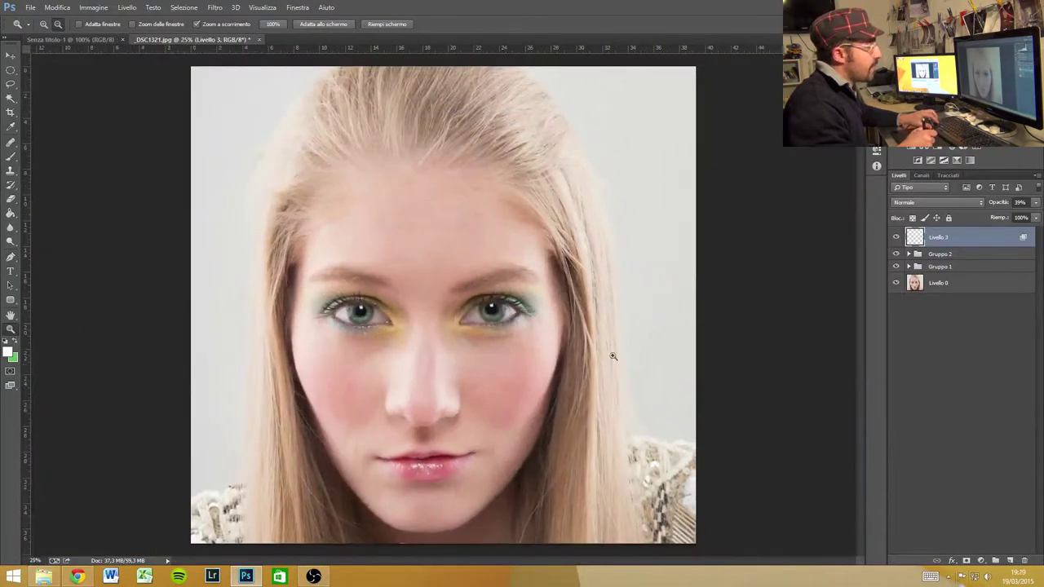
left_click(895, 283, "alt")
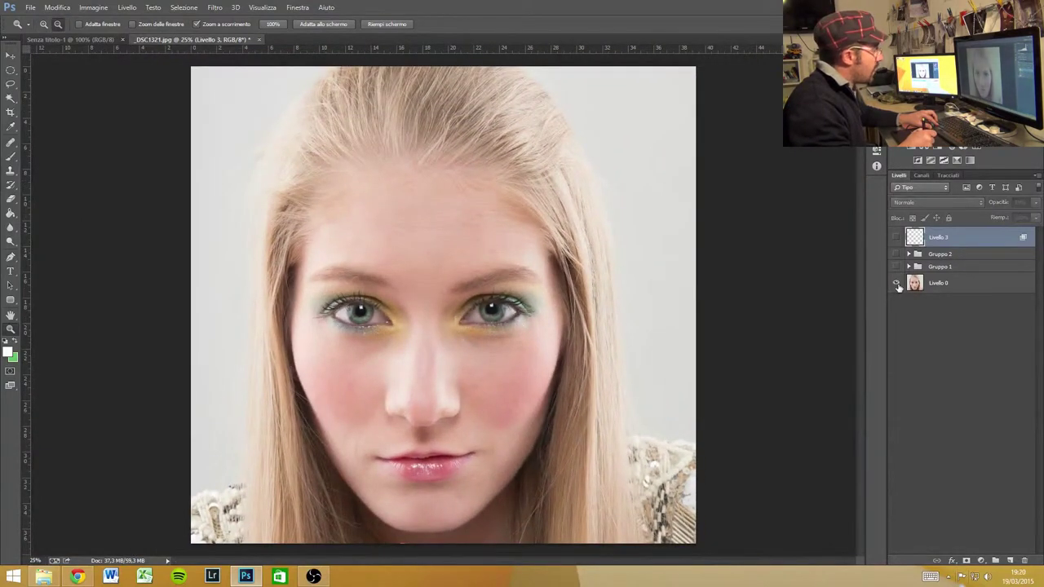
left_click(910, 285)
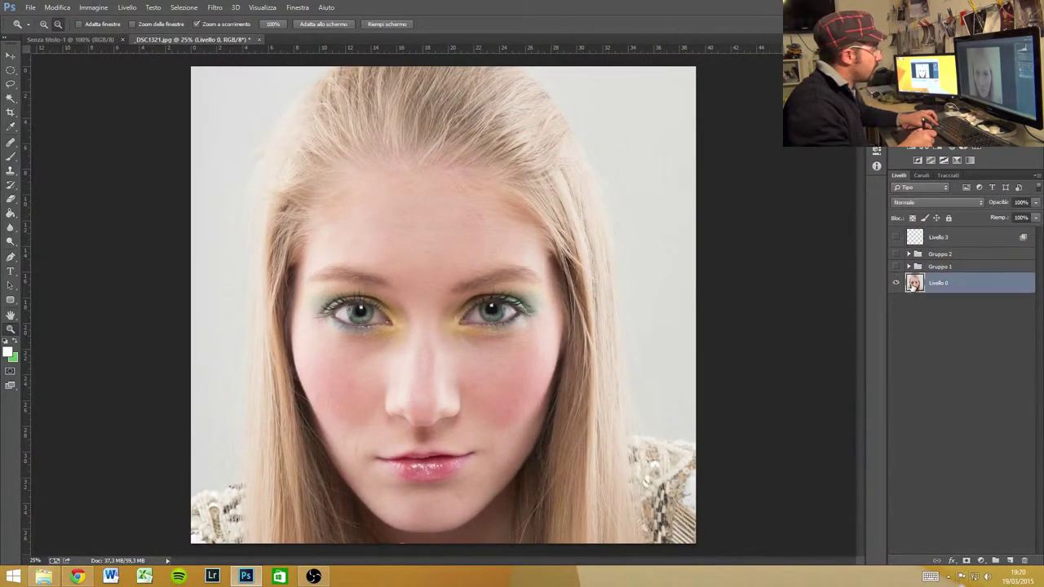
left_click(896, 283, "alt")
left_click(896, 283, "alt")
left_click(896, 284, "alt")
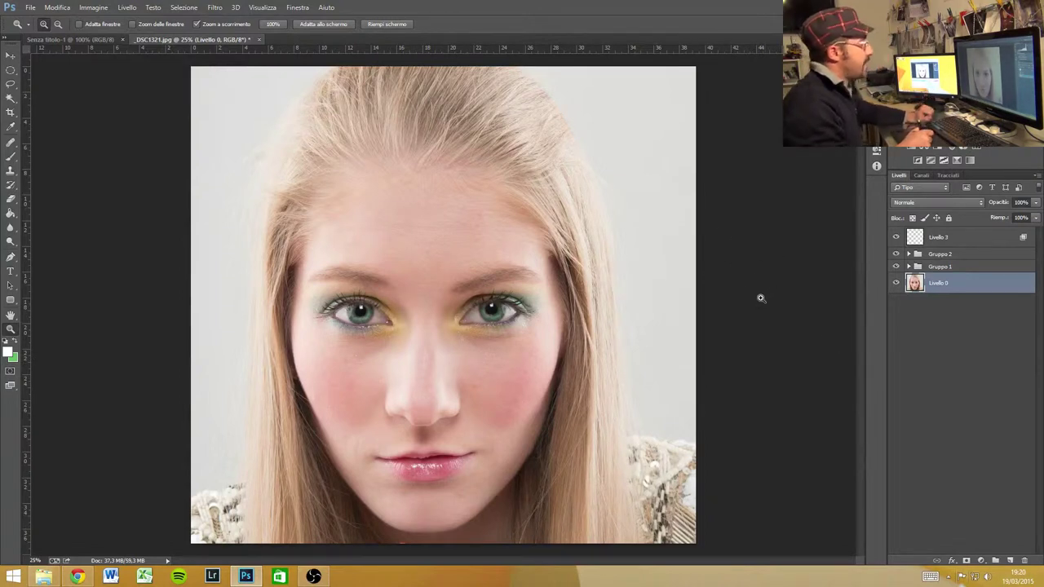
left_click(962, 239)
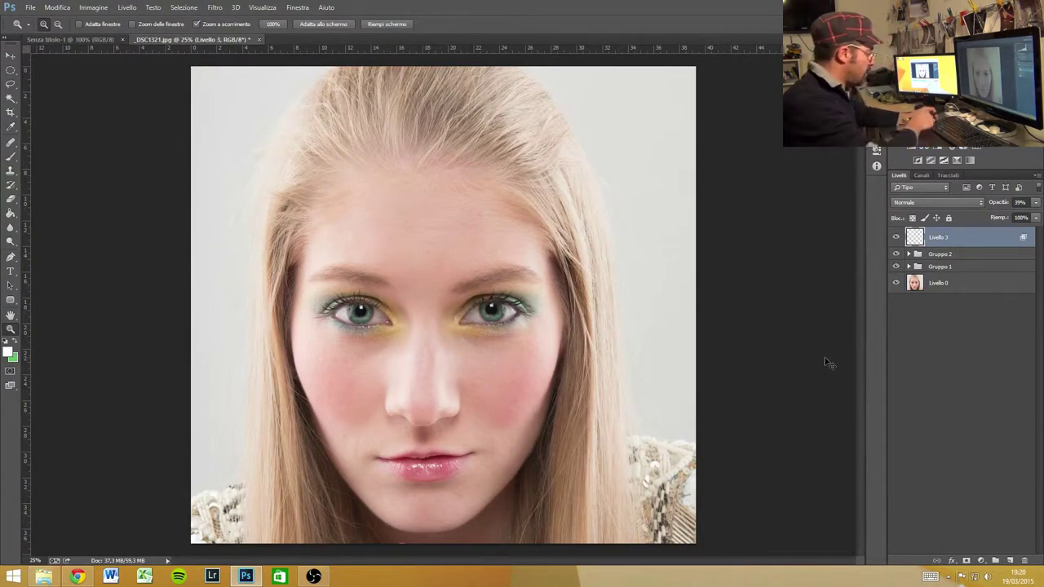
key("ctrl+shift+alt+e")
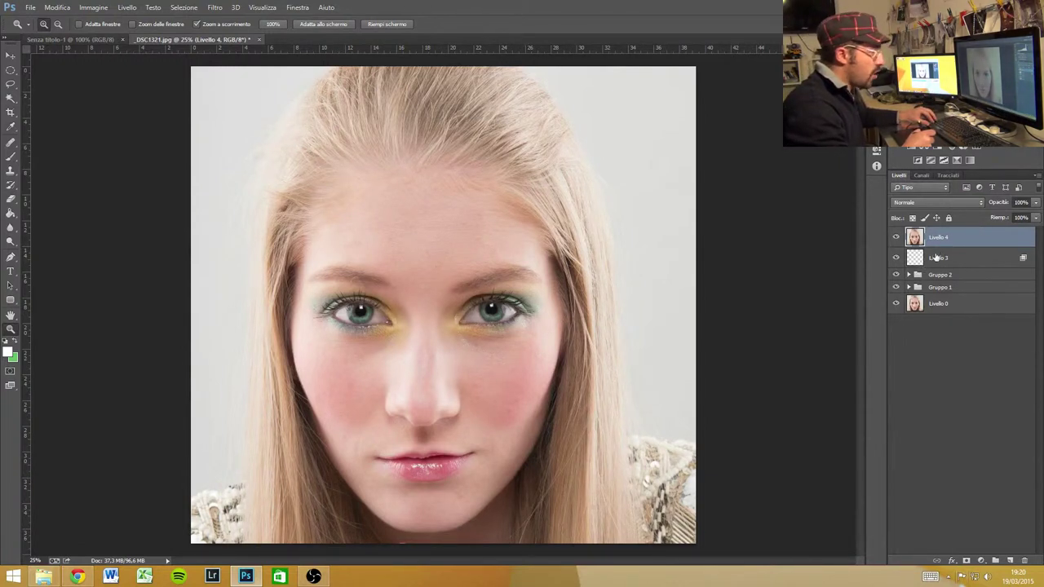
After a few false starts, desaturate Livello 4 to greyscale with Ctrl+Shift+U
key("ctrl+u")
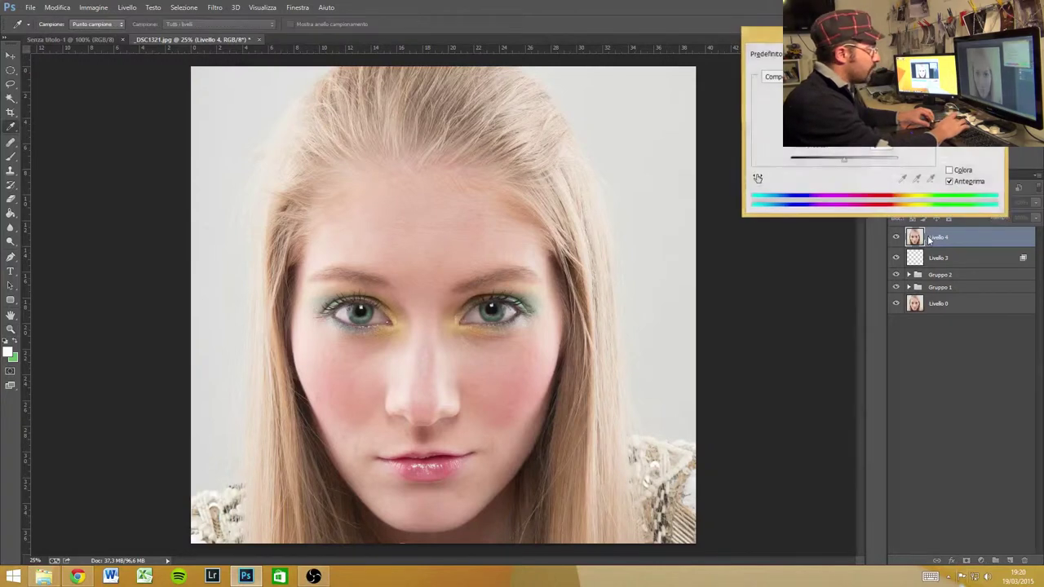
key("z")
key("Escape")
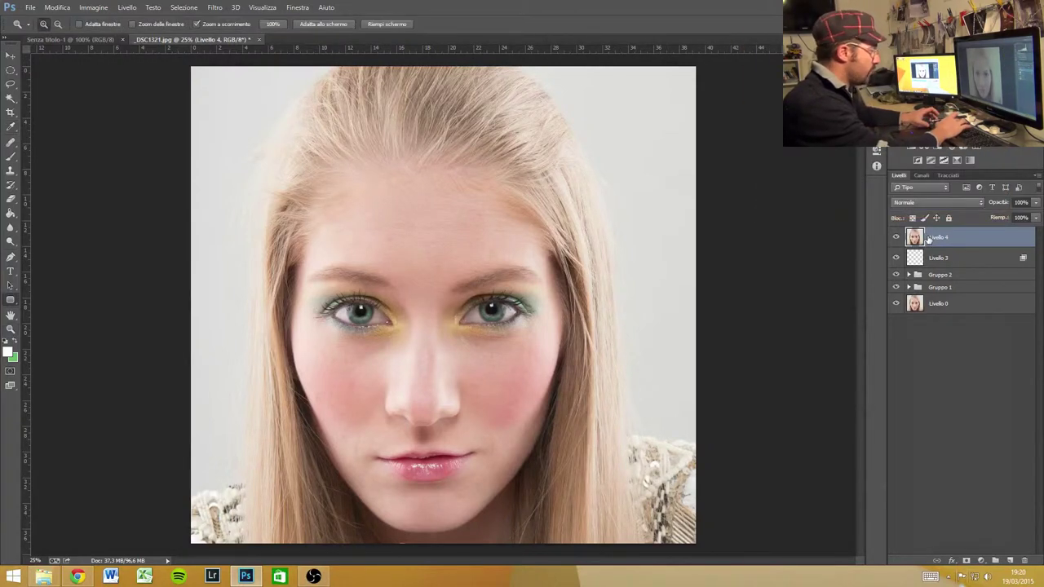
key("u")
key("shift+u")
key("alt+u")
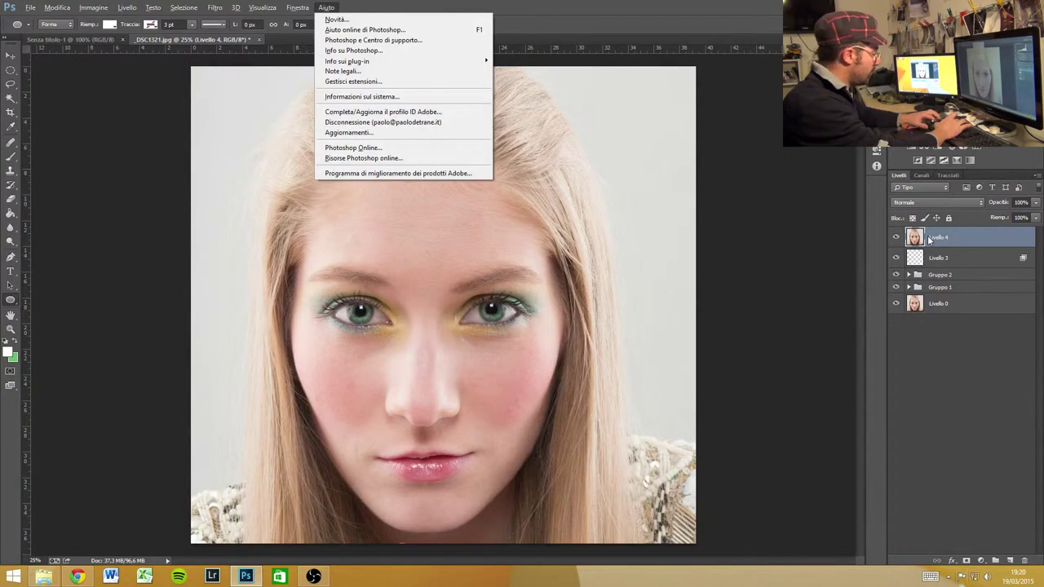
key("Escape")
key("Escape")
key("shift+u")
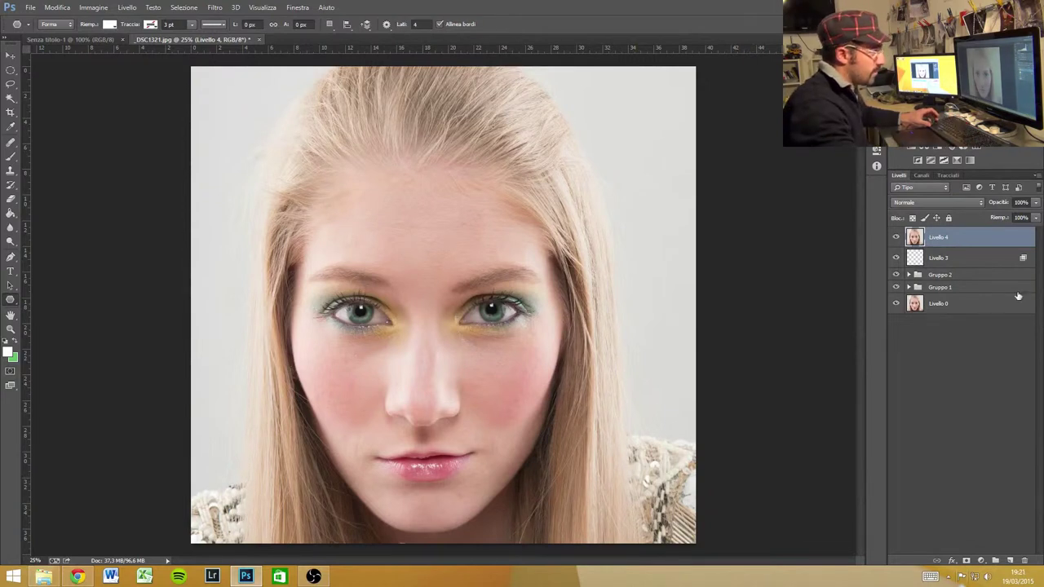
key("alt+u")
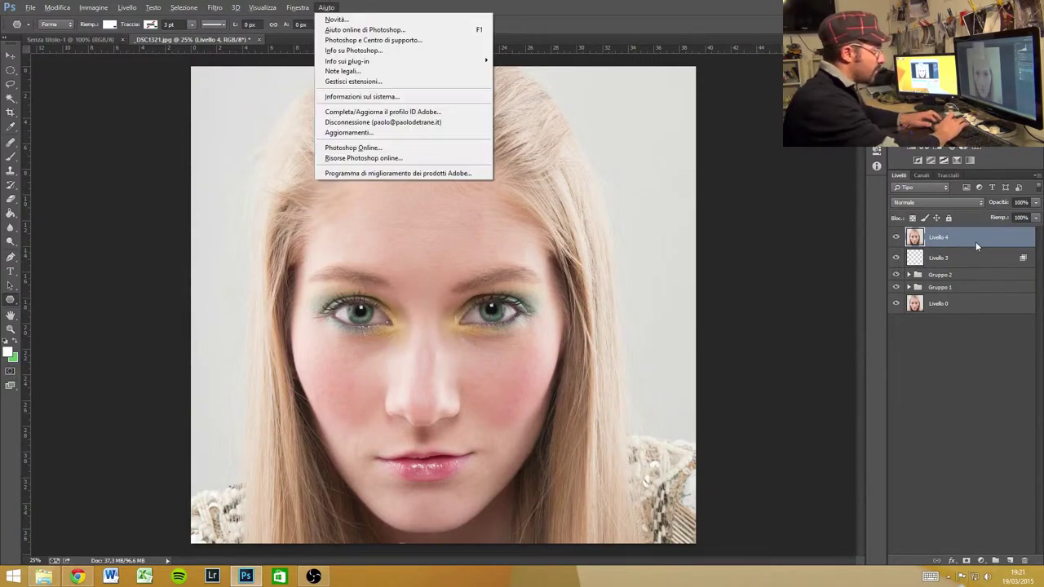
key("Escape")
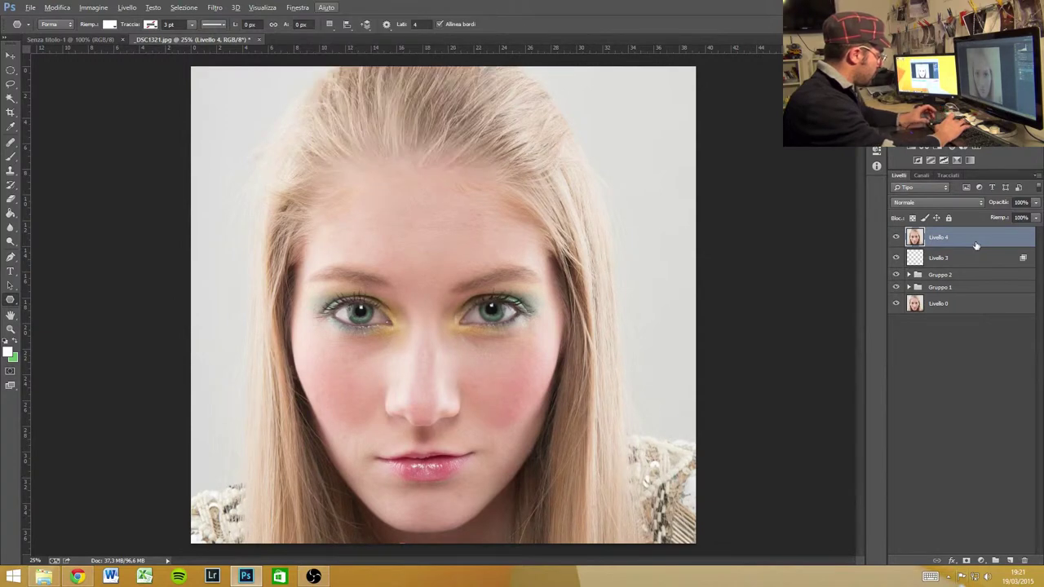
key("ctrl+u")
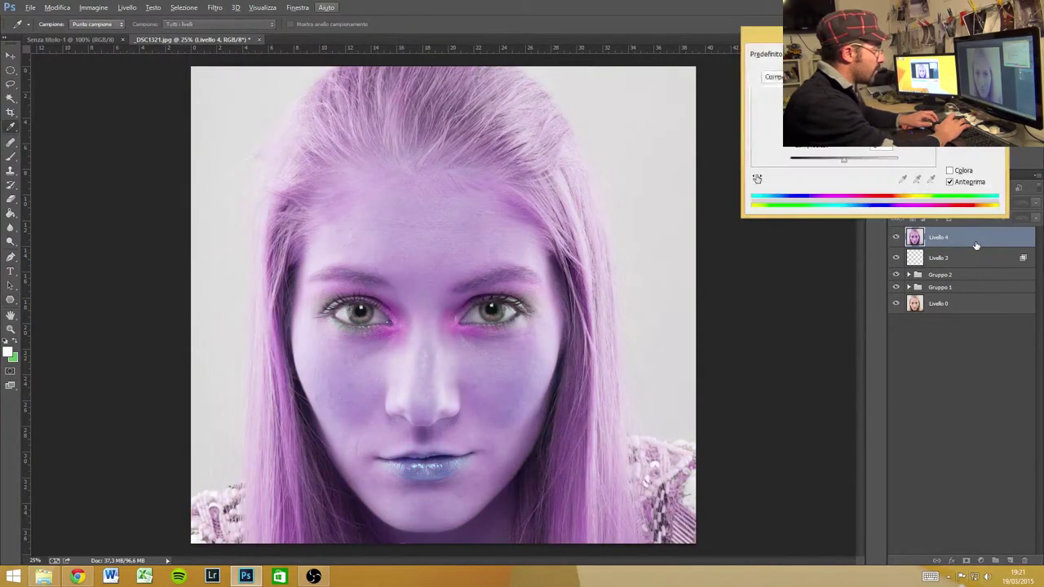
key("Escape")
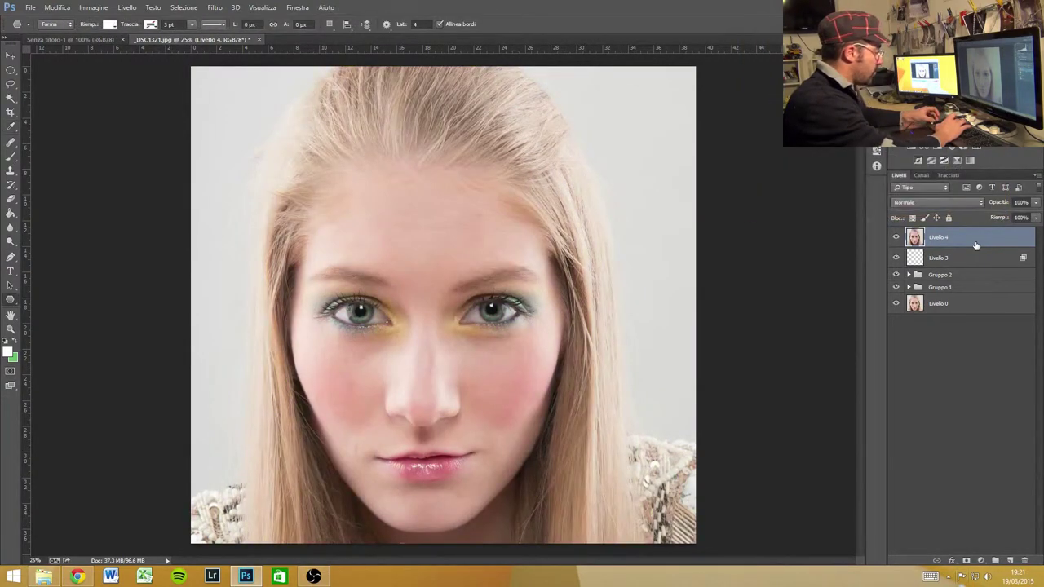
key("ctrl+shift+u")
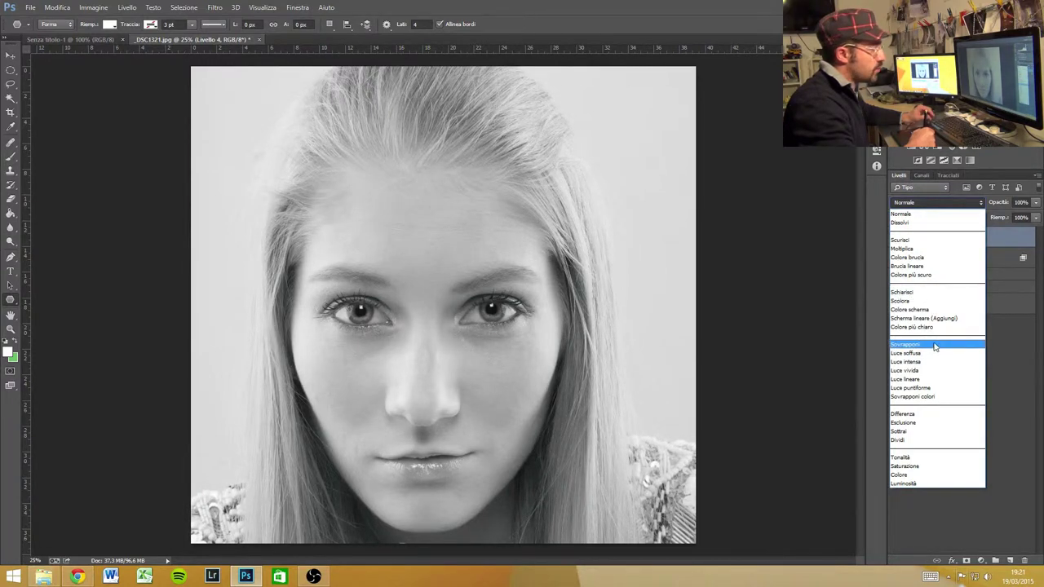
Set Livello 4's blend mode to Sovrapponi, undo an accidental mask, and open the Accentua passaggio filter
left_click(934, 346)
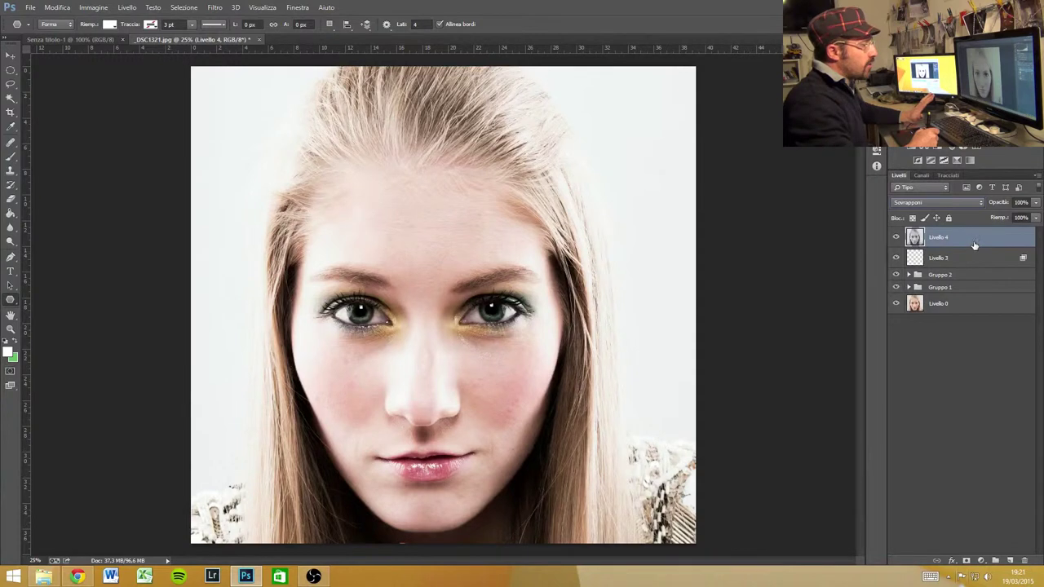
left_click(966, 561)
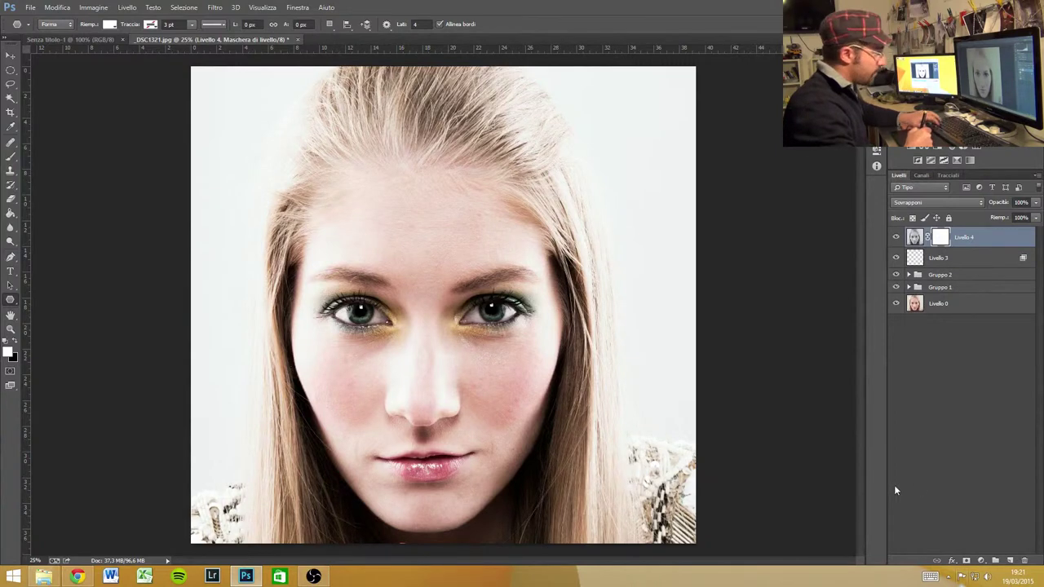
key("ctrl+z")
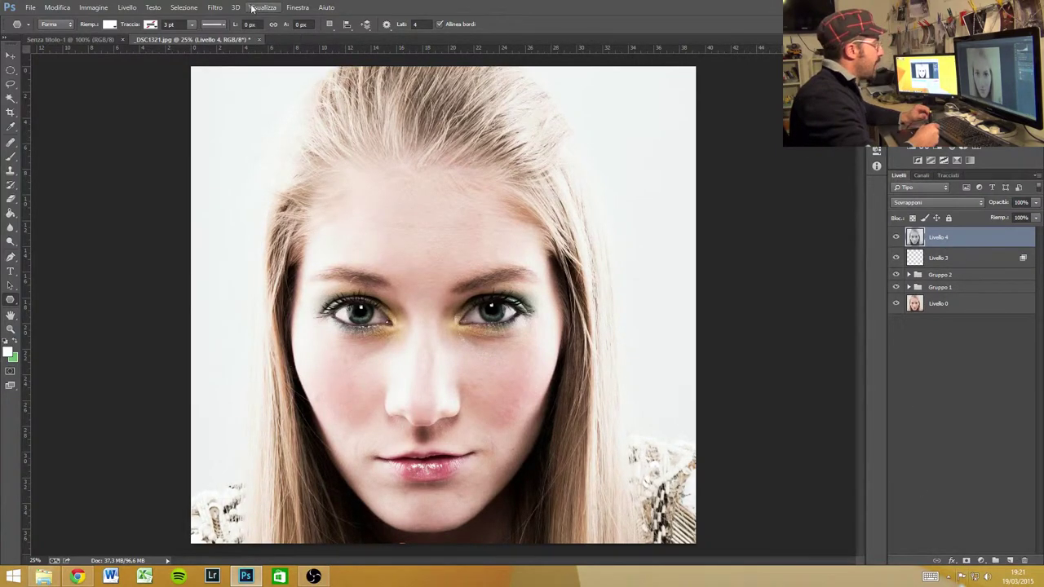
left_click(215, 8)
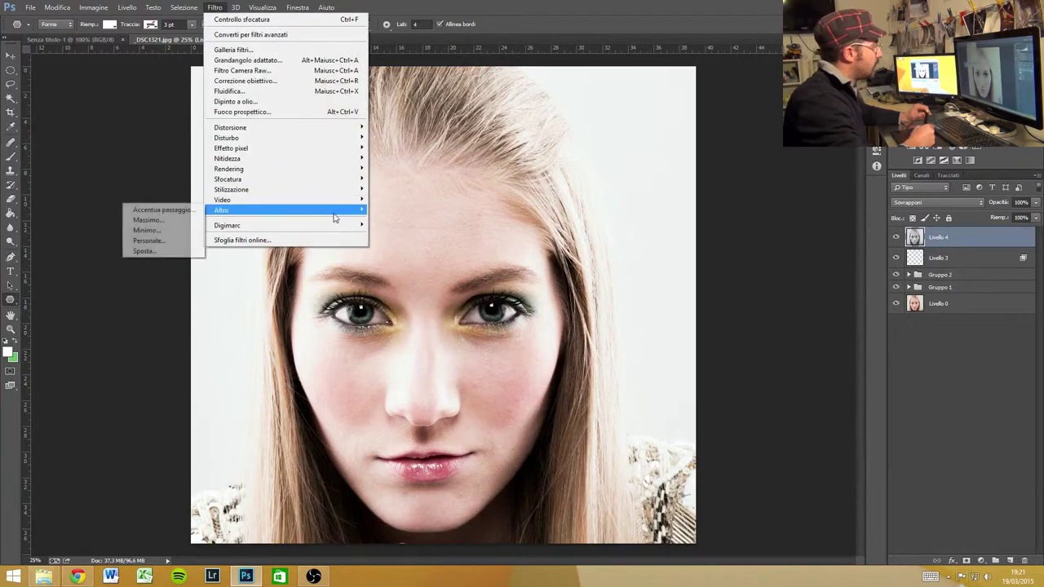
mouse_move(245, 210)
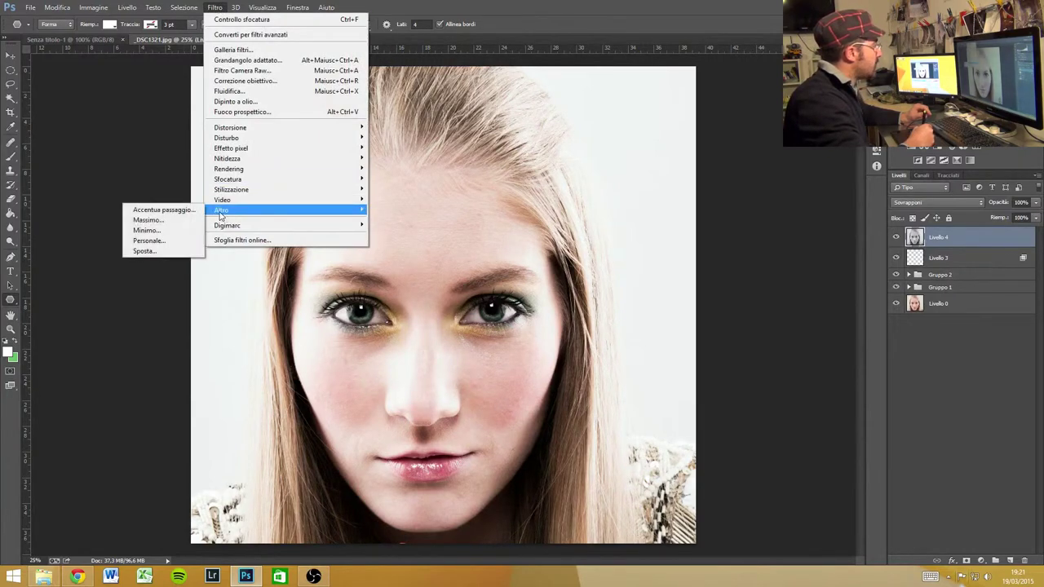
left_click(186, 211)
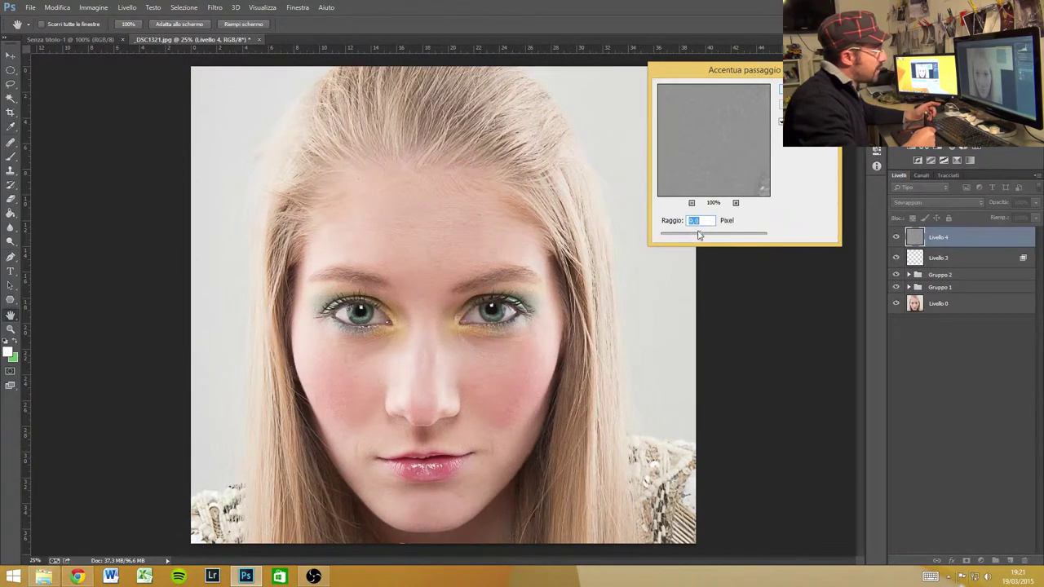
Apply Accentua passaggio to Livello 4 with a small radius of a few pixels
mouse_move(700, 236)
left_mouse_down()
mouse_move(686, 238)
mouse_move(771, 243)
mouse_move(737, 242)
left_mouse_up()
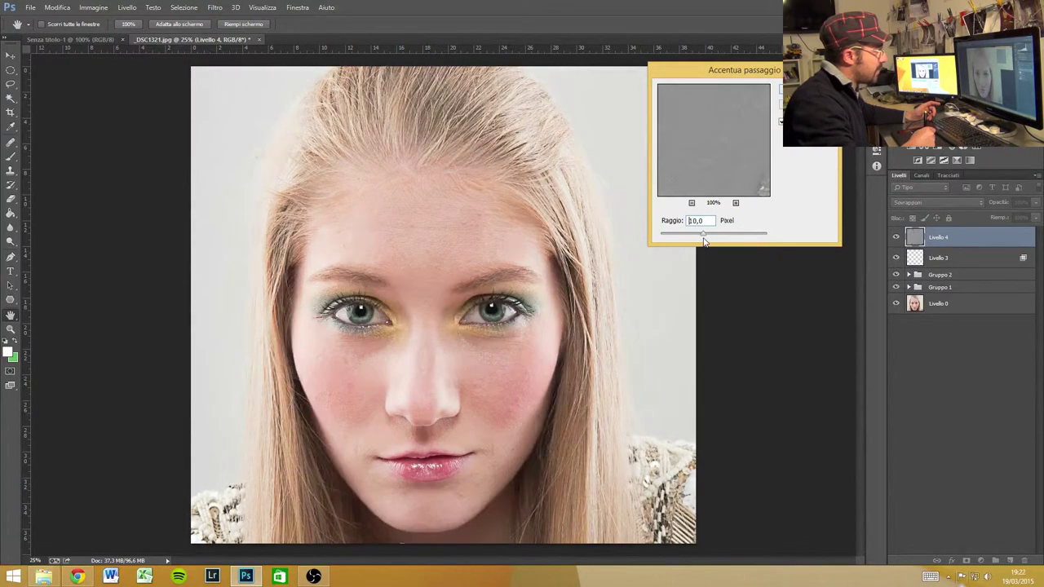
left_click_drag(709, 240, 695, 240)
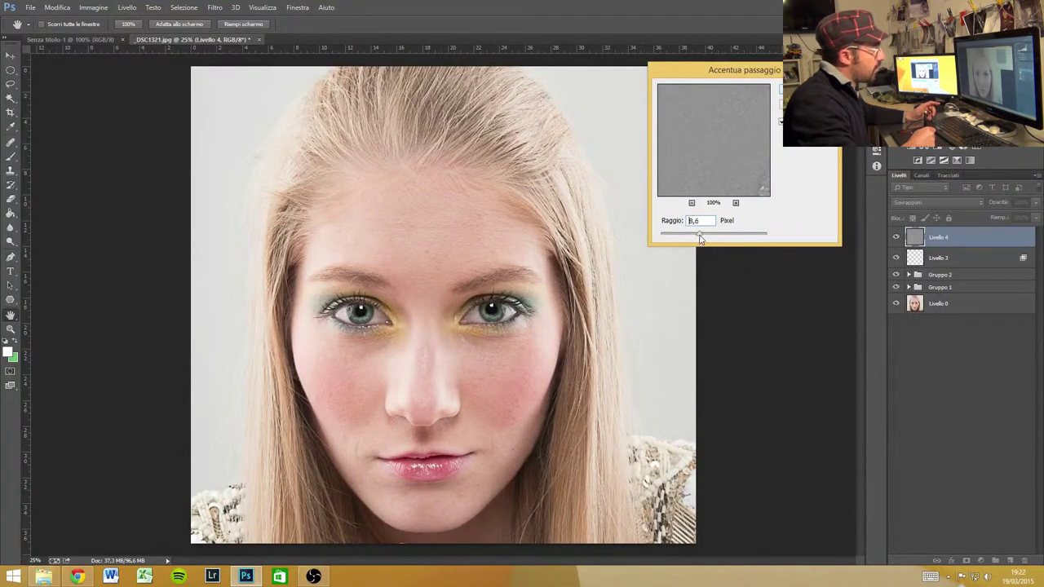
key("Return")
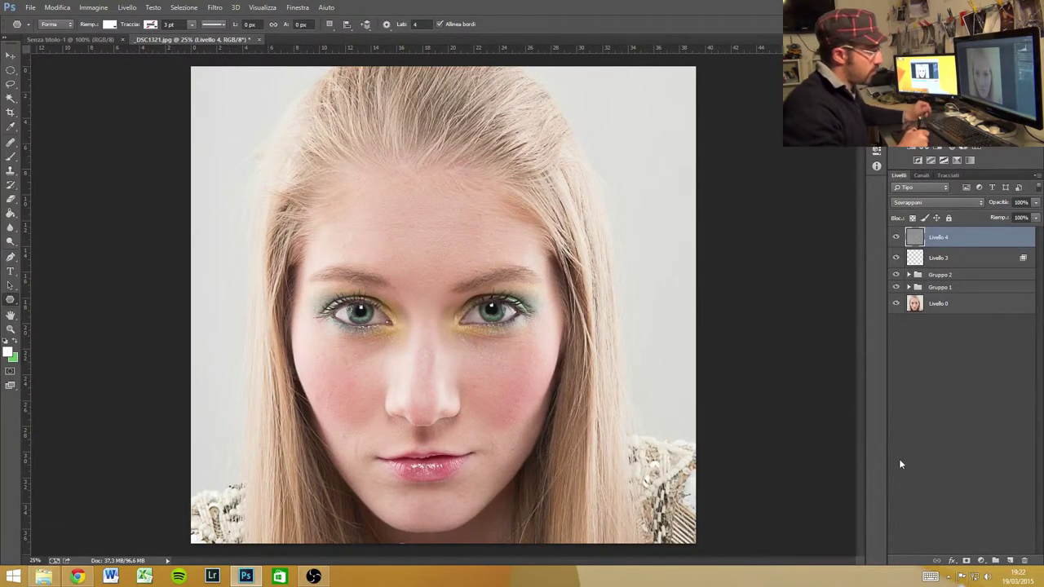
Add an inverted black layer mask to Livello 4 and size the brush to about 288 px
left_click(968, 562)
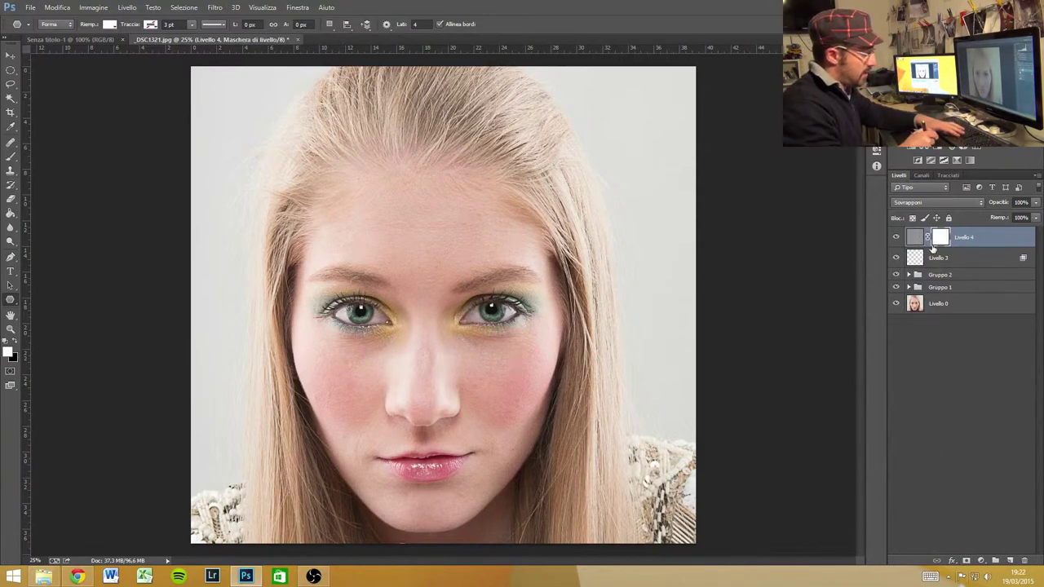
key("ctrl+i")
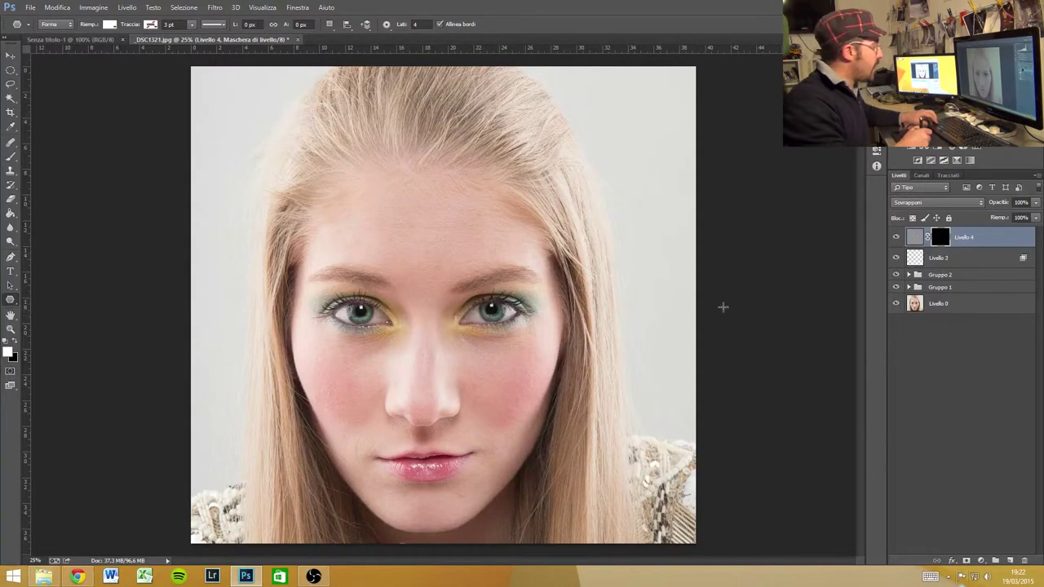
key("b")
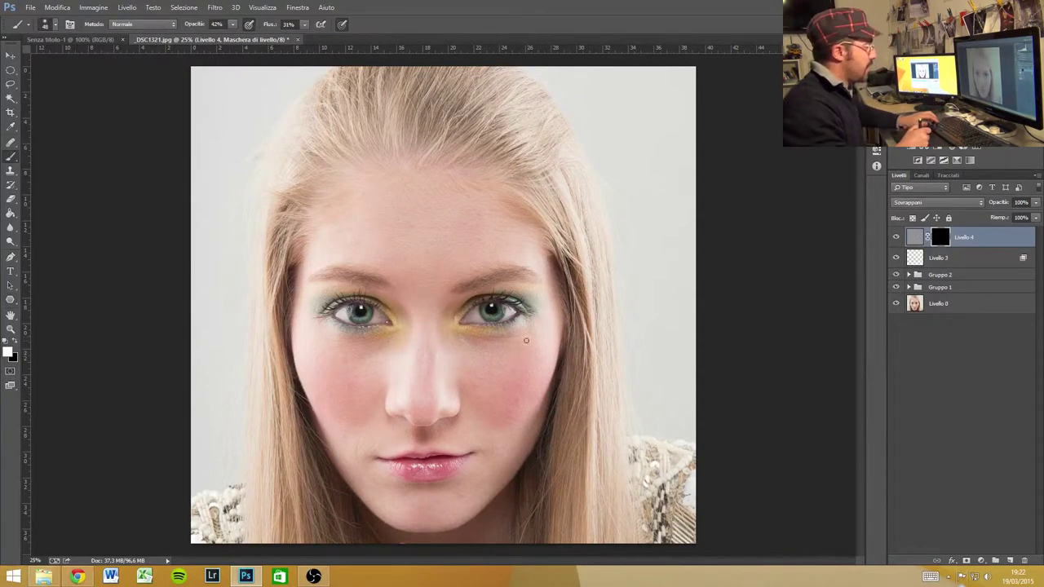
right_click(492, 338, "alt")
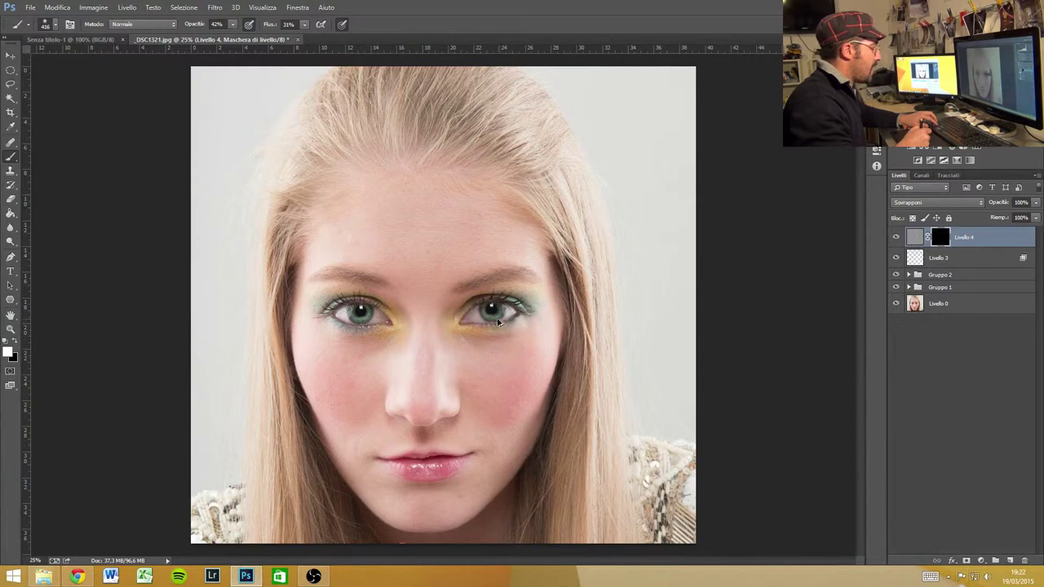
right_click(497, 330, "alt")
right_click(494, 327, "alt")
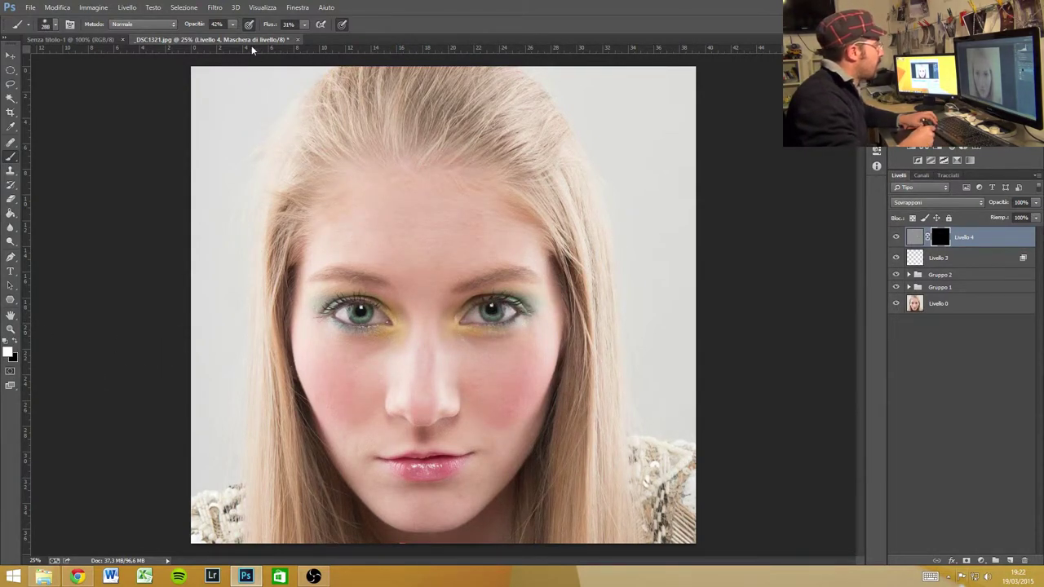
Lower the brush opacity to about 28% and zoom in on the eyes to 50%
left_click(234, 27)
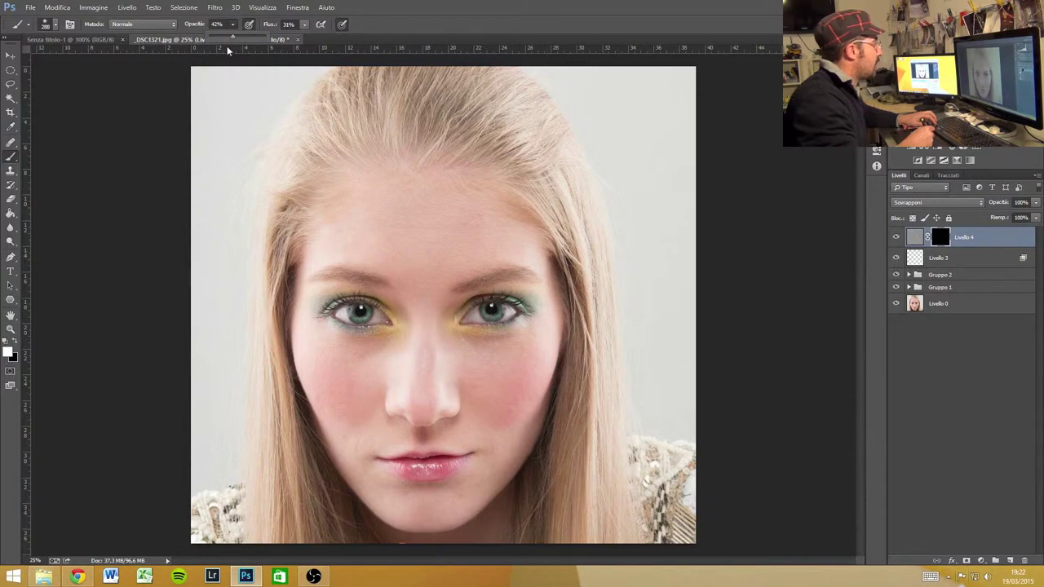
left_click_drag(227, 38, 240, 57)
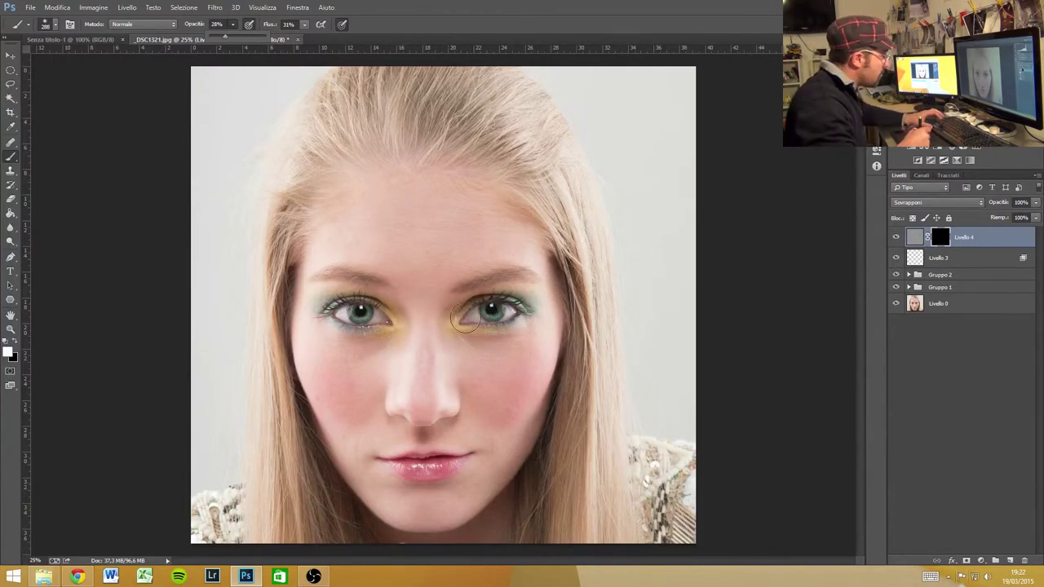
key("z")
left_click_drag(465, 318, 512, 349)
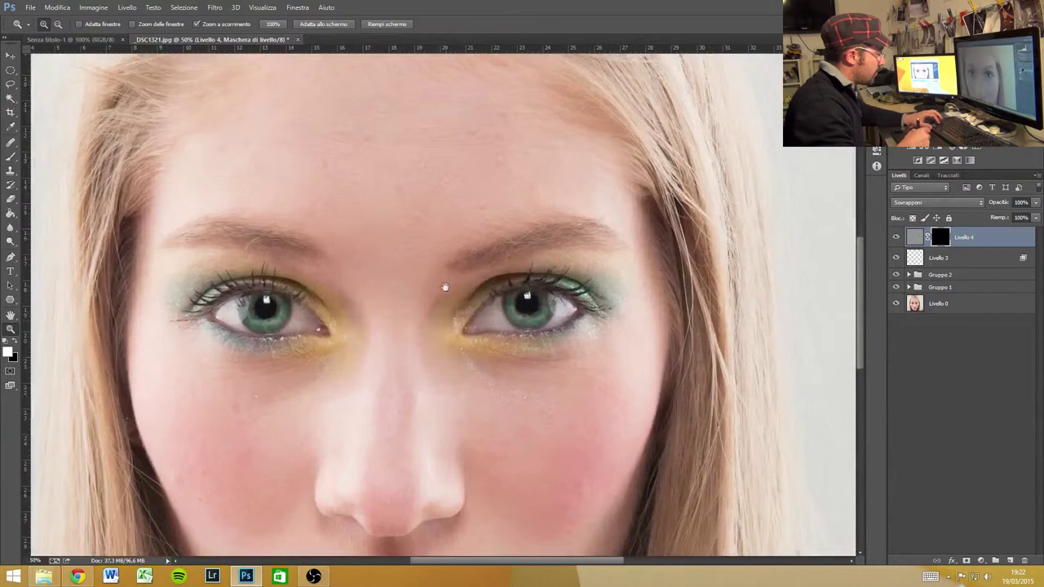
Shrink the brush to about 104 px and paint white over the eyes on Livello 4's mask
left_click_drag(438, 338, 440, 258)
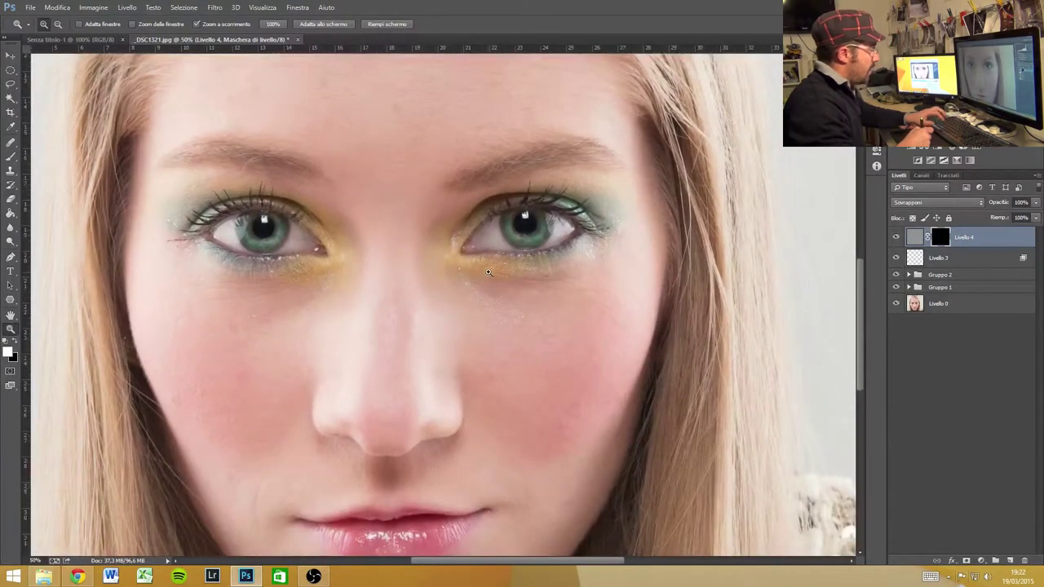
key("b")
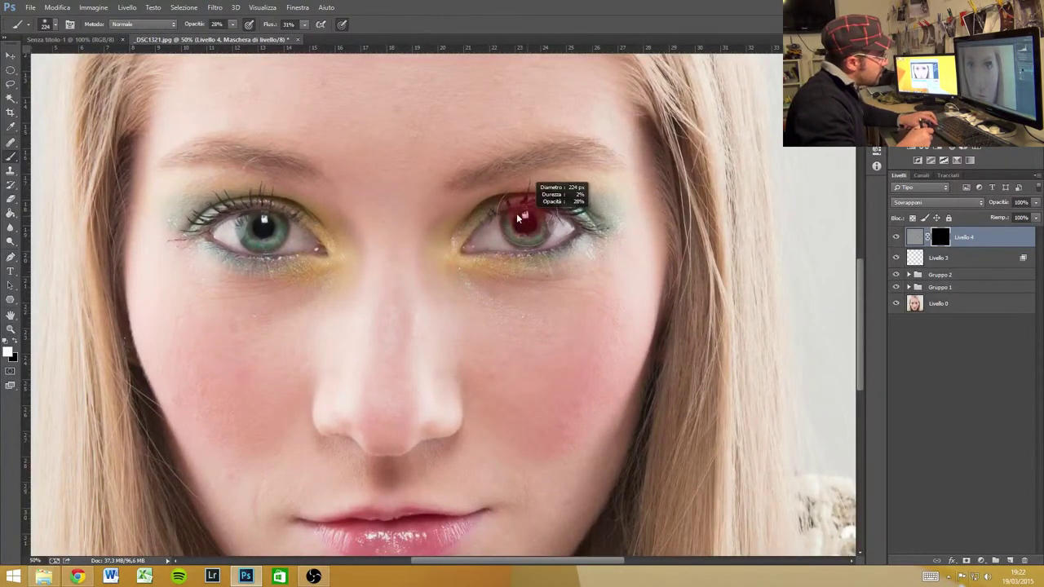
left_click_drag(503, 211, 515, 246)
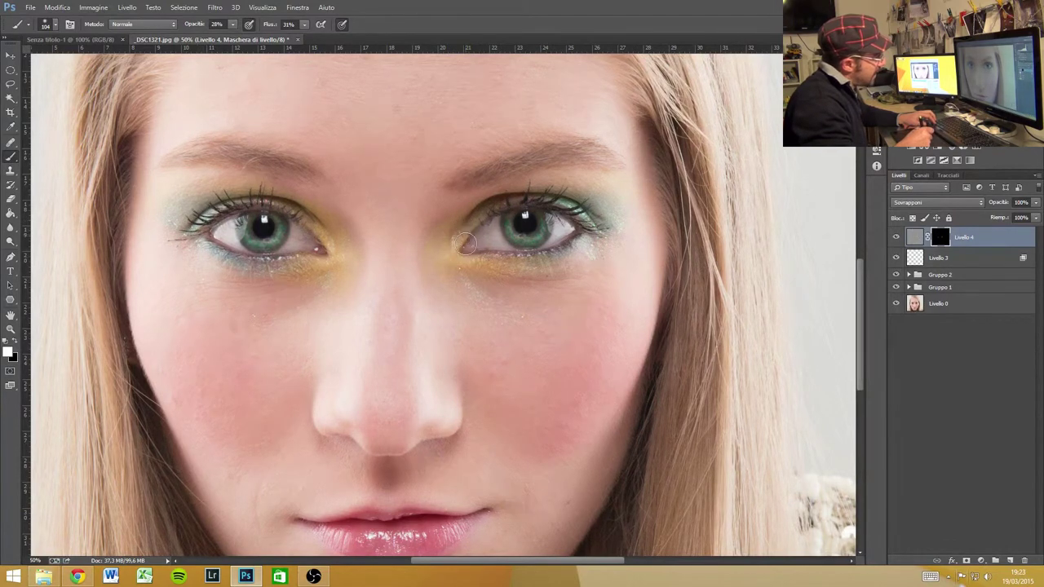
left_click_drag(561, 209, 566, 211)
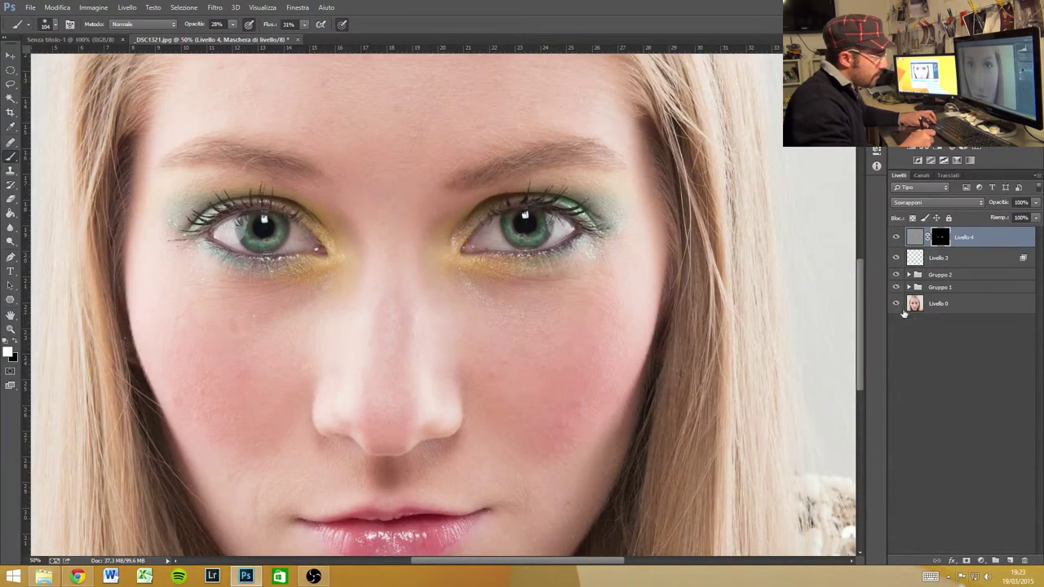
left_click(896, 238)
left_click(896, 238)
left_click(896, 238)
left_click(896, 239)
left_click(896, 239)
left_click(897, 239)
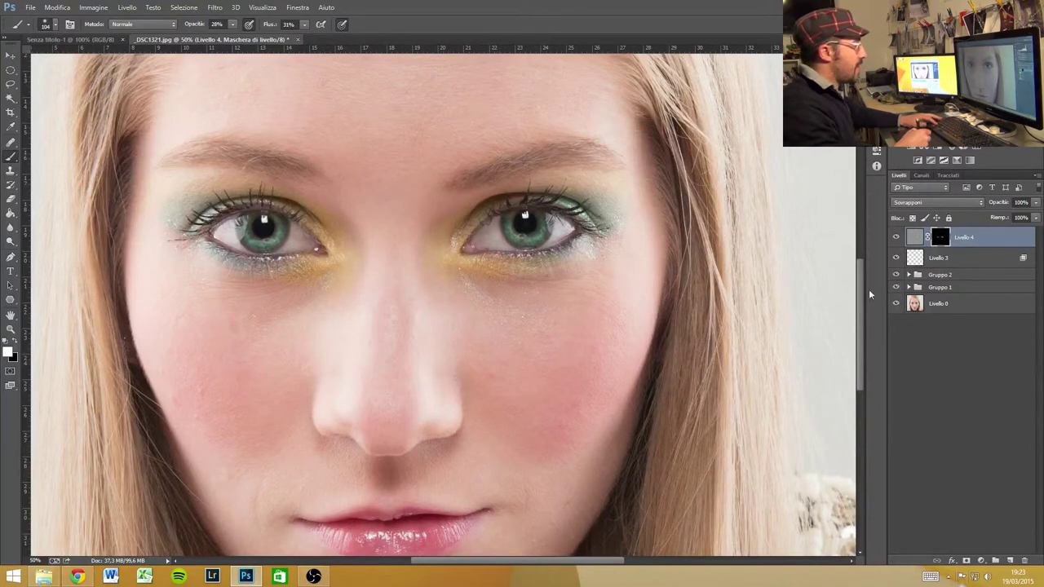
scroll(543, 364, "down", 2)
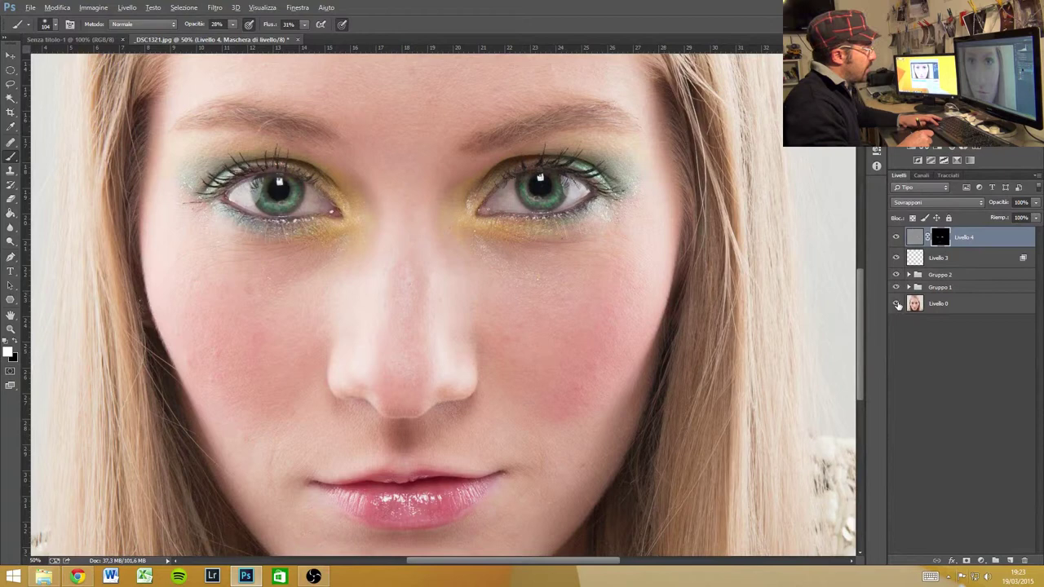
left_click(896, 304, "alt")
left_click(895, 304, "alt")
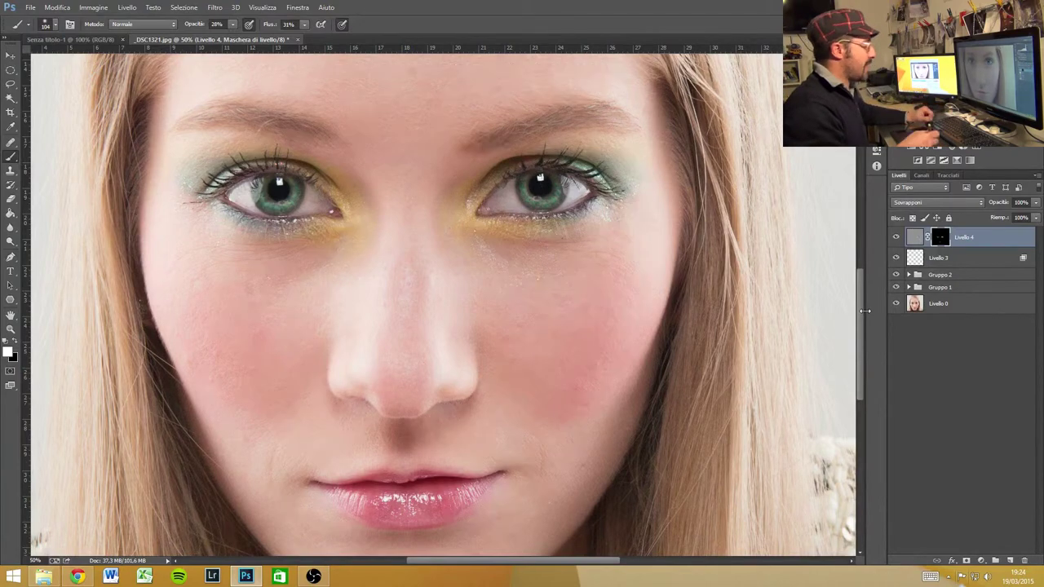
key("z")
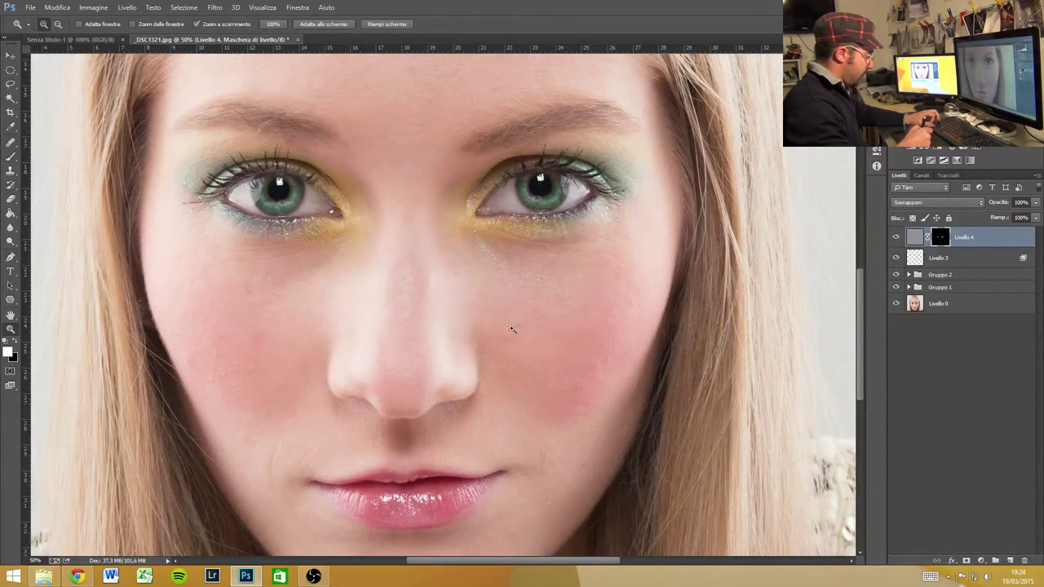
Zoom out to 25% to see the entire sharpened portrait
left_click(479, 342, "alt")
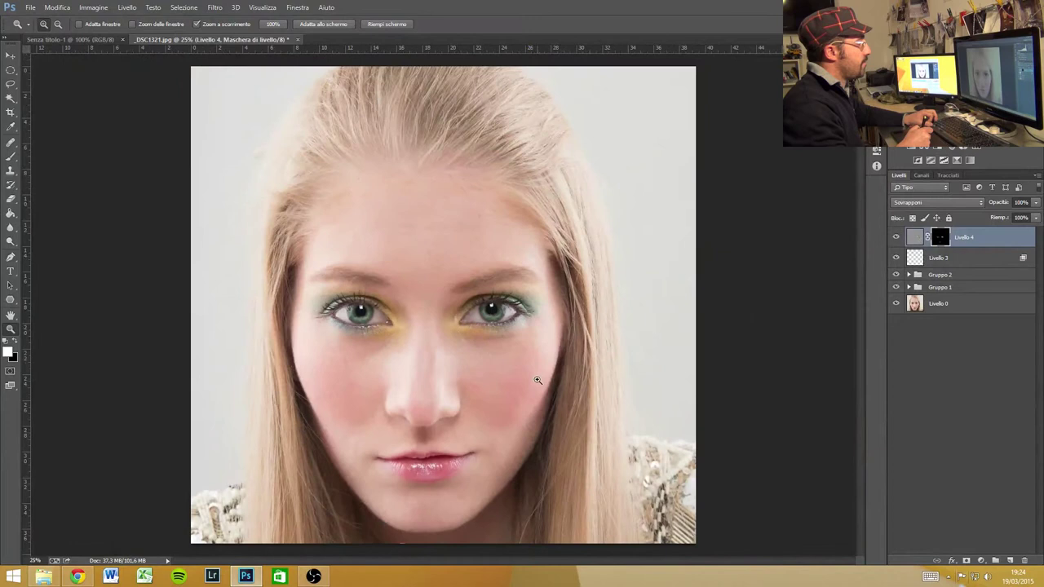